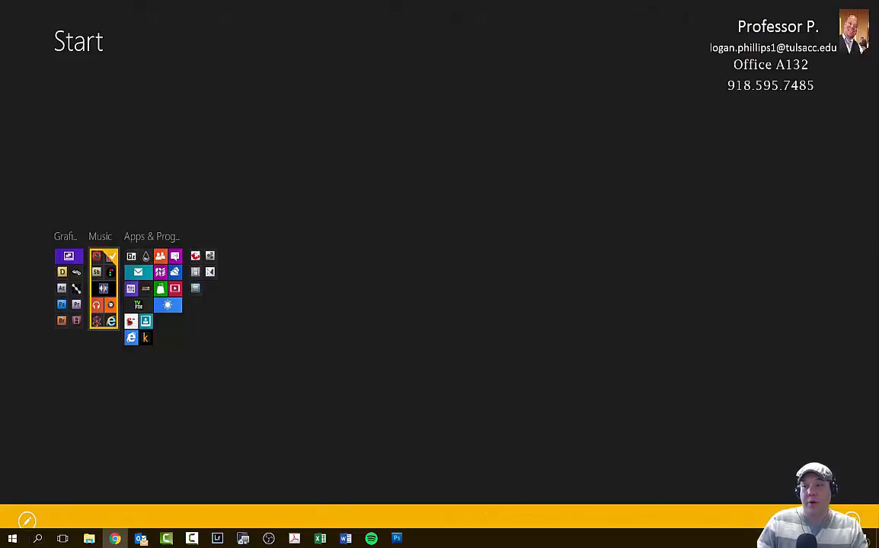
- Bring the SIMnet assignment list onto the main screen and filter it to show only projects
{"action": "left_click_drag", "start_coordinate": [877, 107], "coordinate": [459, 1]}
{"action": "left_click_drag", "start_coordinate": [571, 4], "coordinate": [537, 1]}
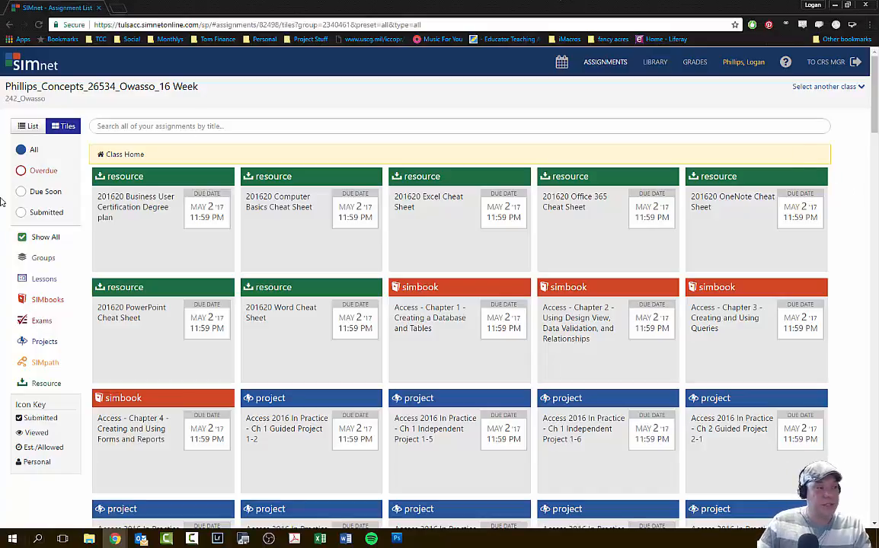
{"action": "left_click", "coordinate": [46, 343]}
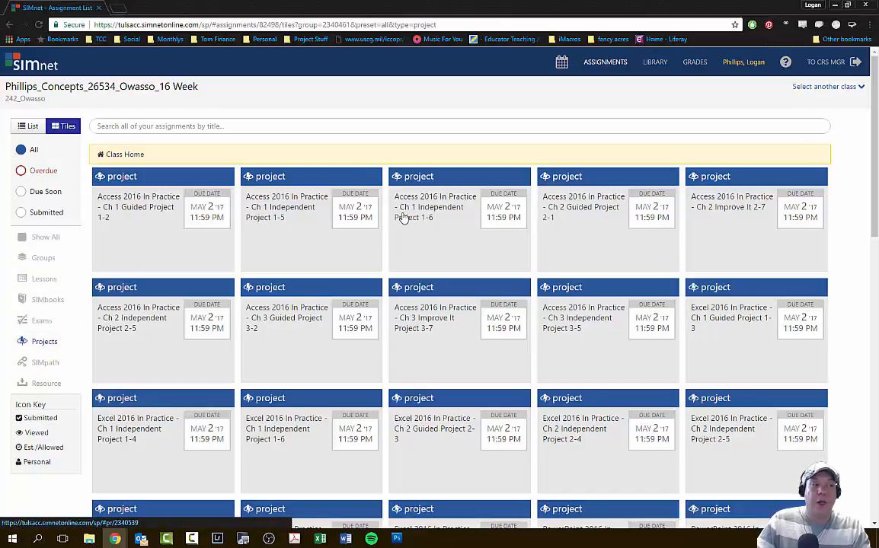
- Find and open the assignment Word 2016 In Practice - Ch 1 Guided Project 1-2 among the projects
{"action": "scroll", "coordinate": [408, 229], "scroll_direction": "down", "scroll_amount": 5}
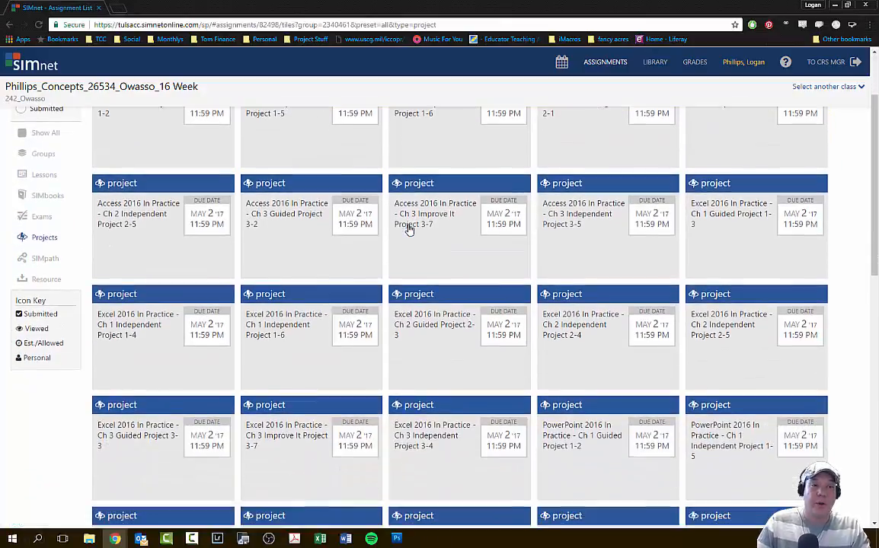
{"action": "scroll", "coordinate": [408, 239], "scroll_direction": "down", "scroll_amount": 3}
{"action": "scroll", "coordinate": [408, 240], "scroll_direction": "up", "scroll_amount": 10}
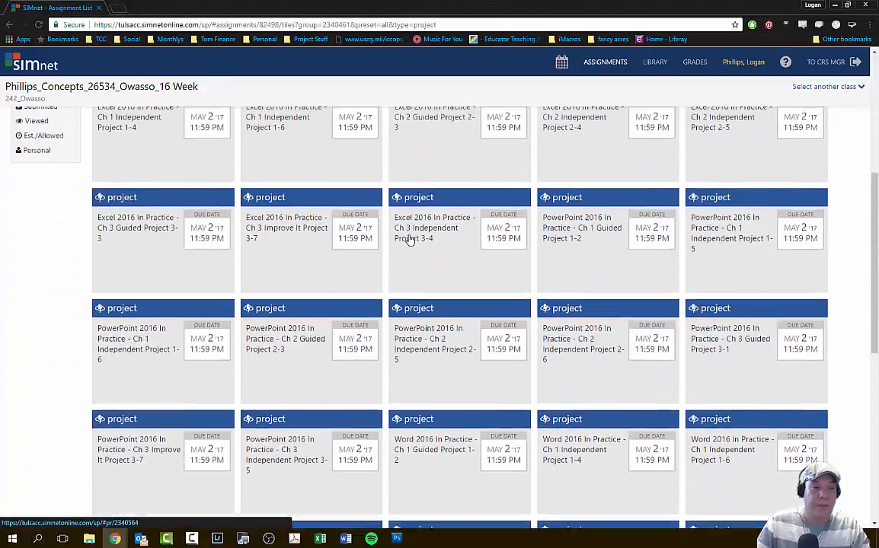
{"action": "scroll", "coordinate": [423, 234], "scroll_direction": "down", "scroll_amount": 5}
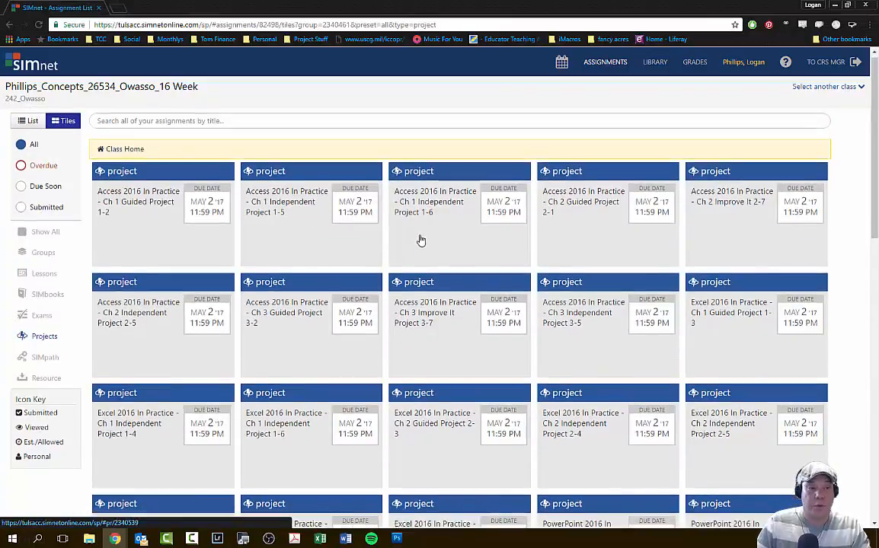
{"action": "scroll", "coordinate": [421, 239], "scroll_direction": "down", "scroll_amount": 1}
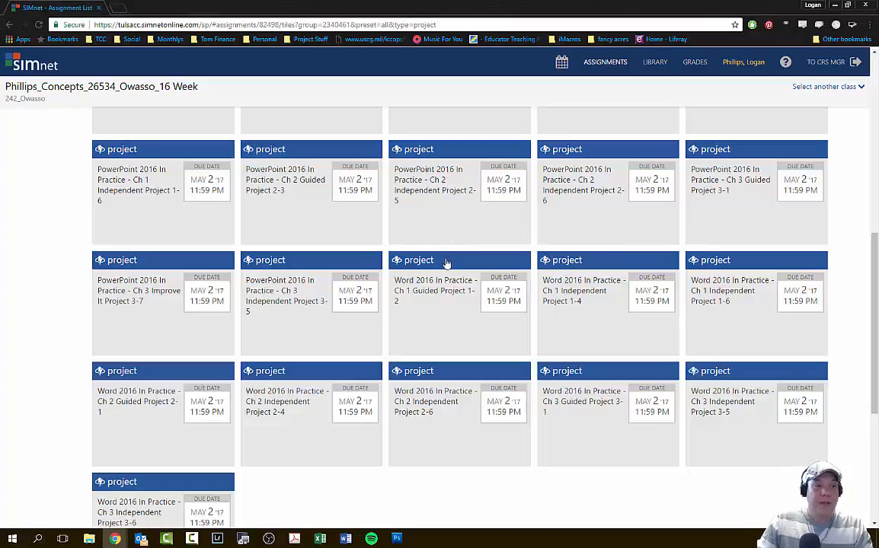
{"action": "left_click", "coordinate": [439, 289]}
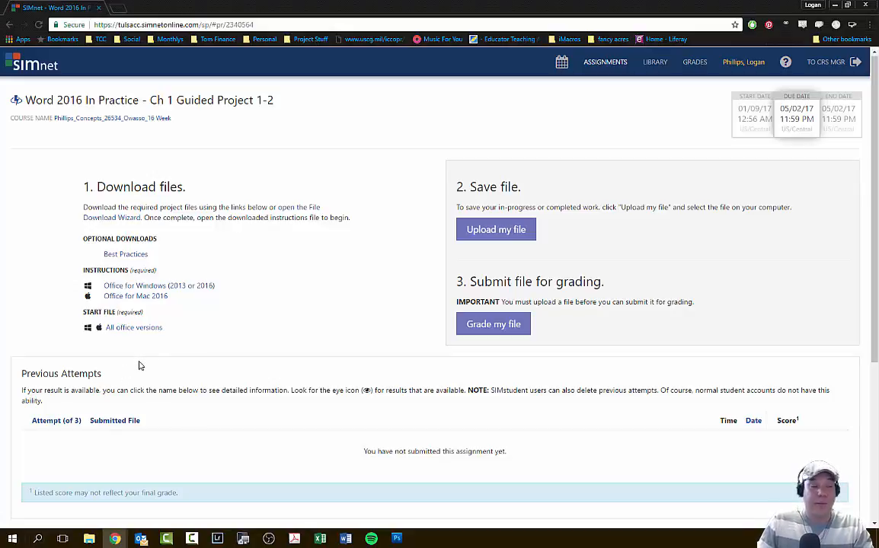
- Download the project's start file for all Office versions and the instructions for Office for Windows (2013 or 2016)
{"action": "scroll", "coordinate": [139, 365], "scroll_direction": "down", "scroll_amount": 1}
{"action": "scroll", "coordinate": [140, 363], "scroll_direction": "down", "scroll_amount": 2}
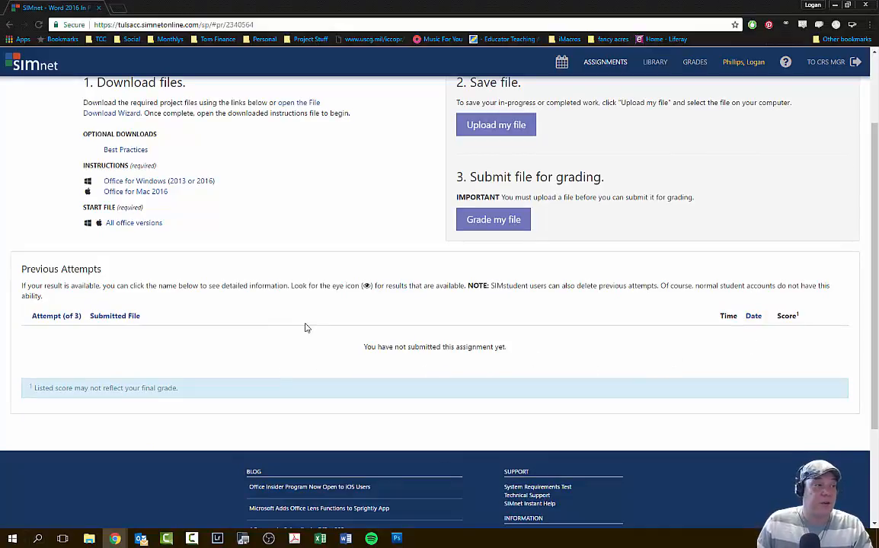
{"action": "scroll", "coordinate": [342, 333], "scroll_direction": "up", "scroll_amount": 1}
{"action": "scroll", "coordinate": [342, 333], "scroll_direction": "up", "scroll_amount": 1}
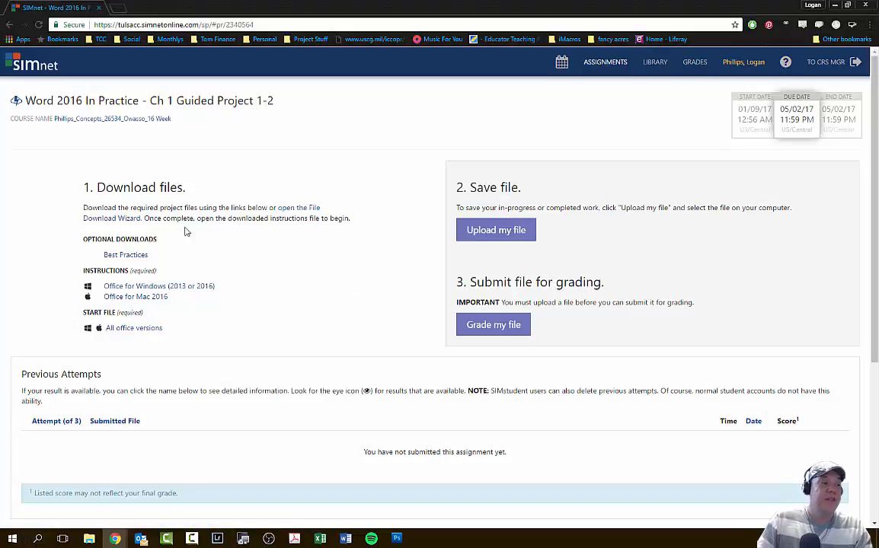
{"action": "left_click", "coordinate": [147, 329]}
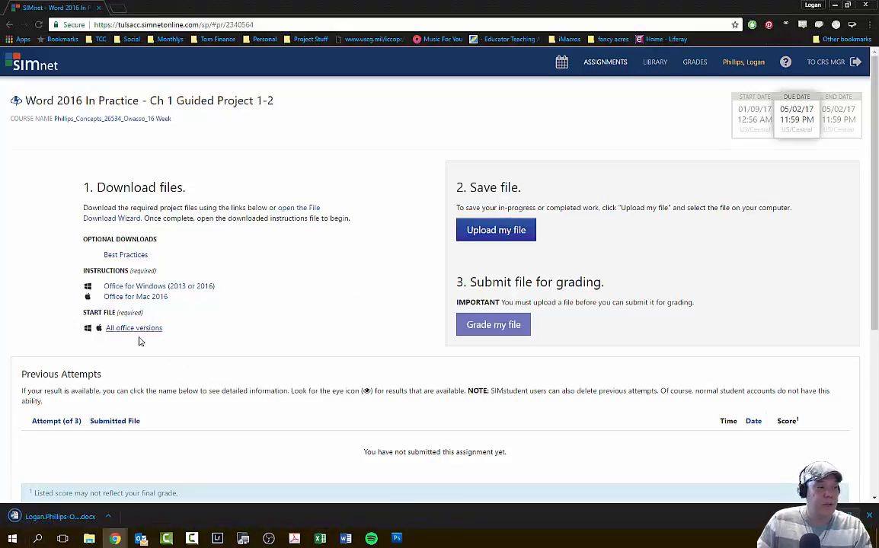
{"action": "left_click", "coordinate": [129, 288]}
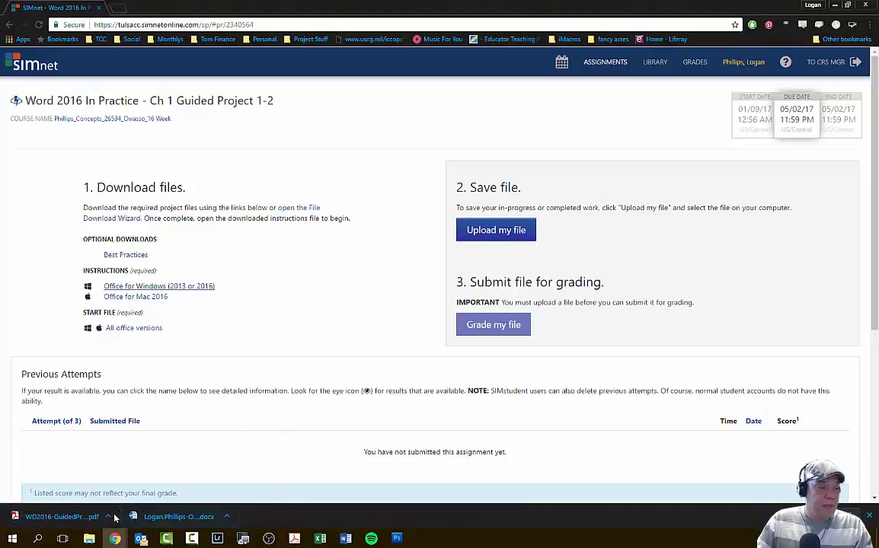
- Open the downloaded instructions PDF and start document, and move the Word window off the main screen
{"action": "left_click", "coordinate": [72, 517]}
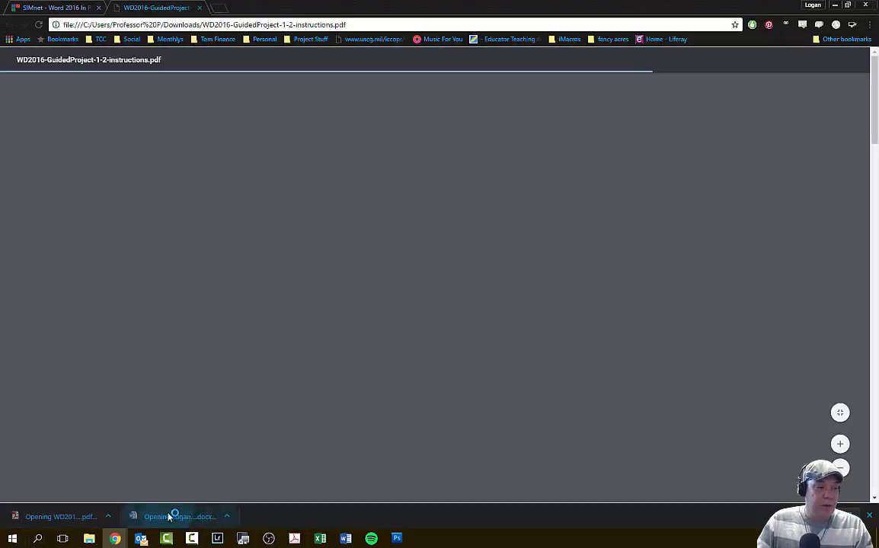
{"action": "left_click", "coordinate": [174, 517]}
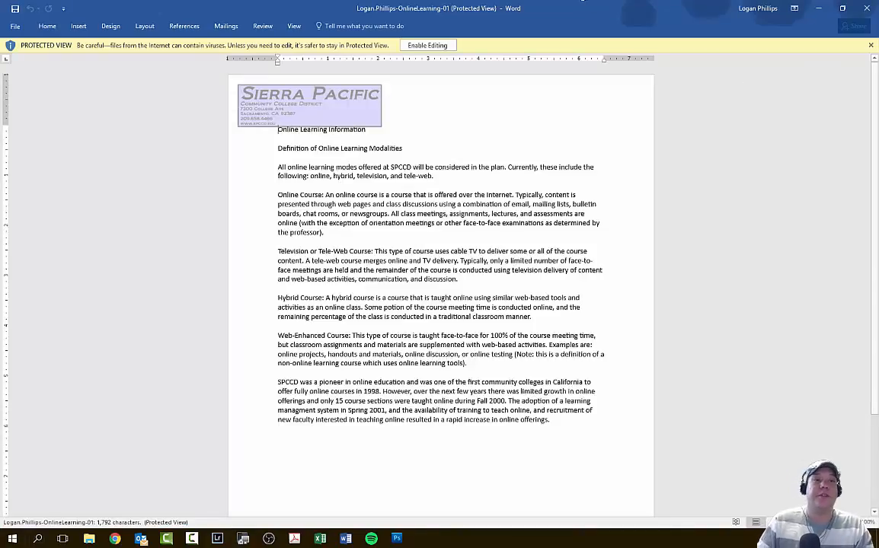
{"action": "left_click_drag", "start_coordinate": [602, 6], "coordinate": [877, 8]}
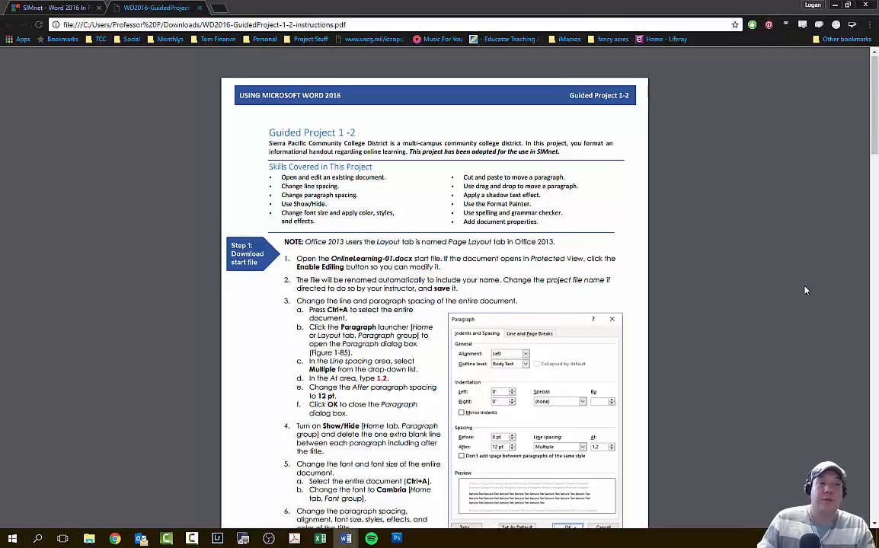
- Review the Guided Project 1-2 instructions from the start-file steps through to the completed document example
{"action": "scroll", "coordinate": [805, 291], "scroll_direction": "down", "scroll_amount": 1}
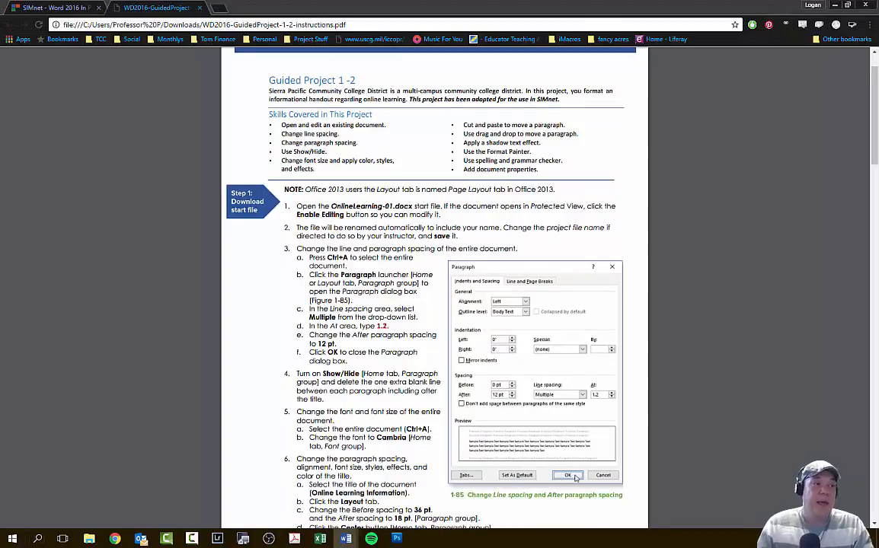
{"action": "scroll", "coordinate": [746, 199], "scroll_direction": "down", "scroll_amount": 1}
{"action": "scroll", "coordinate": [745, 199], "scroll_direction": "down", "scroll_amount": 1}
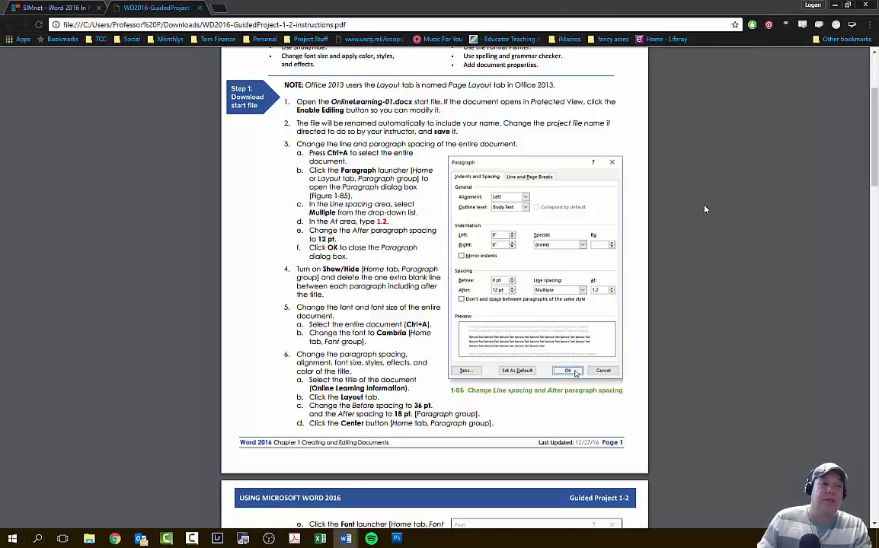
{"action": "scroll", "coordinate": [705, 209], "scroll_direction": "down", "scroll_amount": 10}
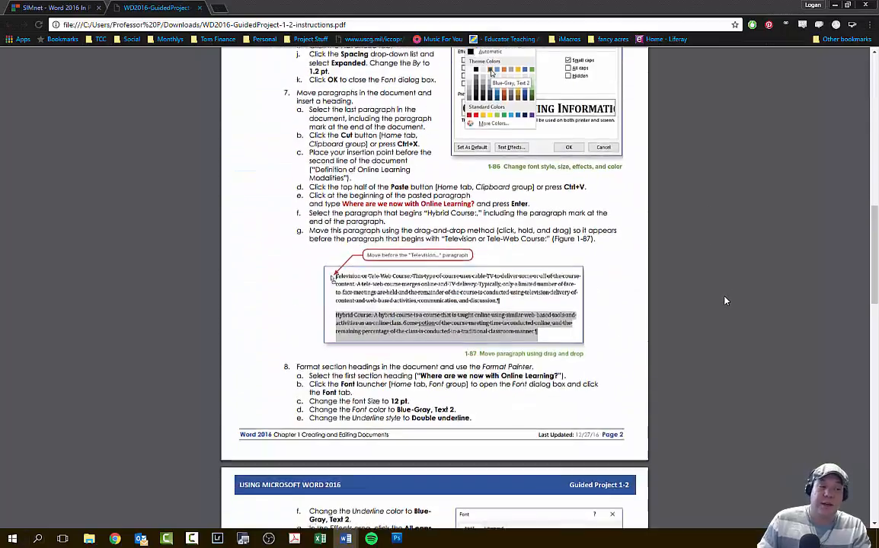
{"action": "scroll", "coordinate": [725, 302], "scroll_direction": "down", "scroll_amount": 15}
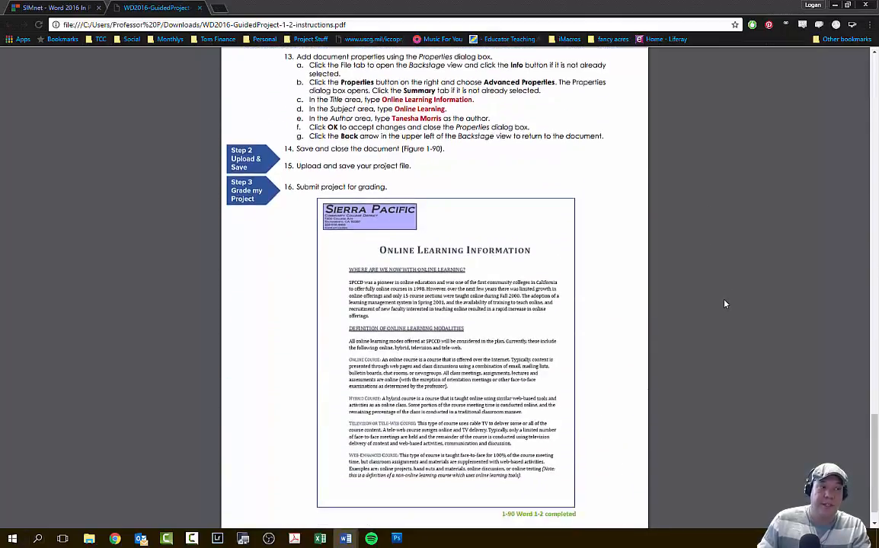
{"action": "scroll", "coordinate": [725, 304], "scroll_direction": "up", "scroll_amount": 20}
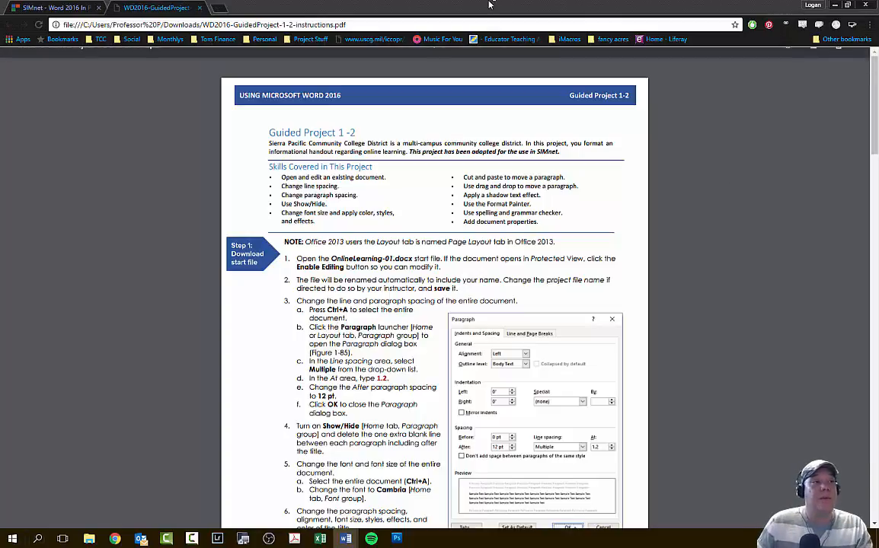
- Switch to Word by bringing the protected start document onto the main screen, and enable editing in it
{"action": "key", "text": "super"}
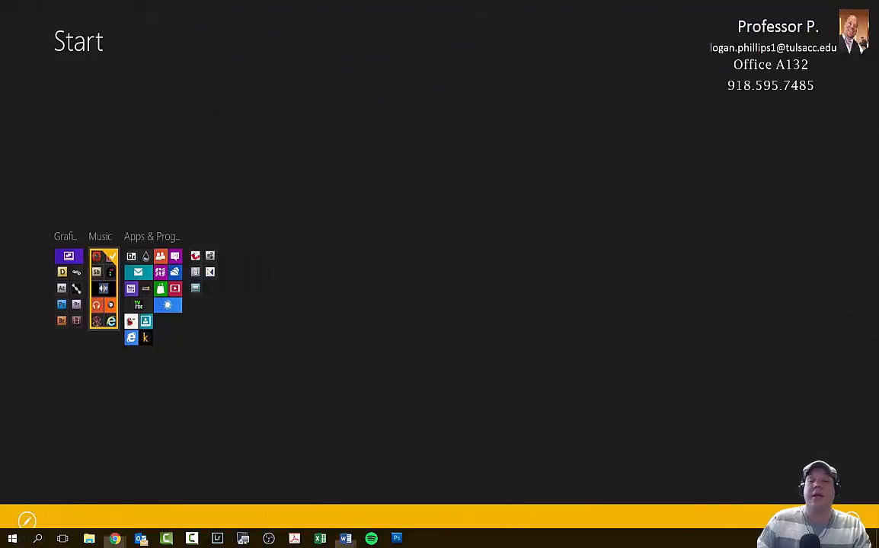
{"action": "left_click_drag", "start_coordinate": [878, 139], "coordinate": [466, 3]}
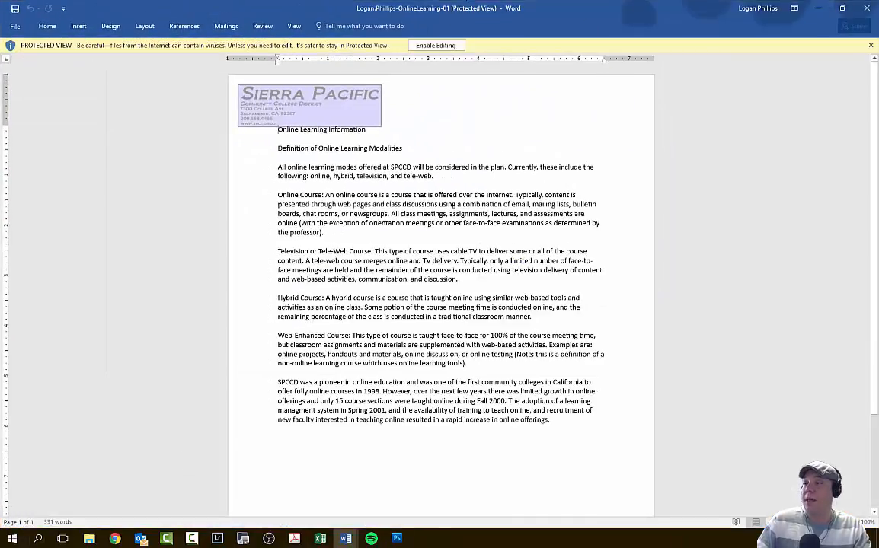
{"action": "key", "text": "alt+Tab"}
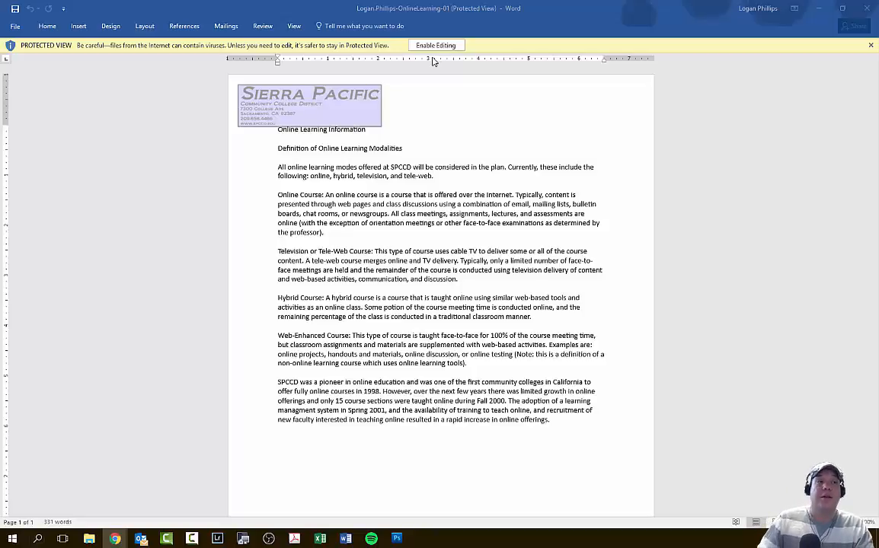
{"action": "left_click", "coordinate": [400, 43]}
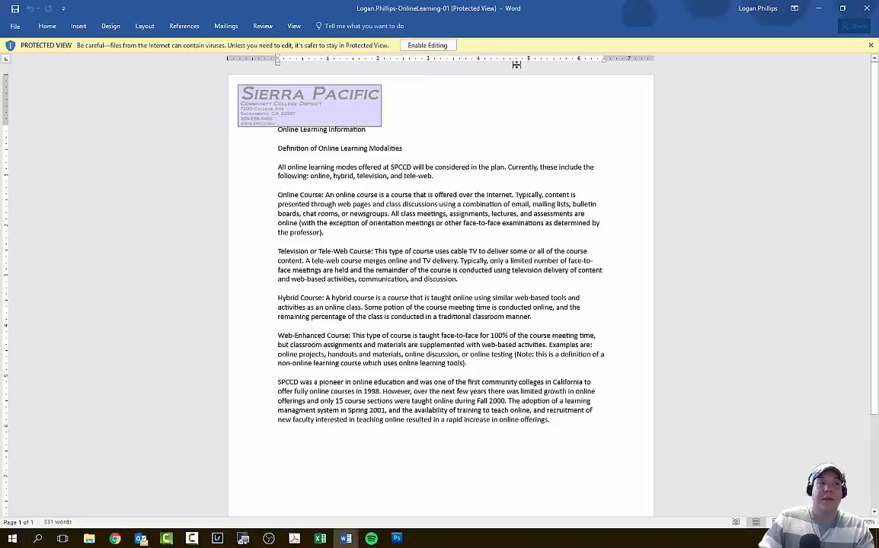
{"action": "left_click", "coordinate": [394, 46]}
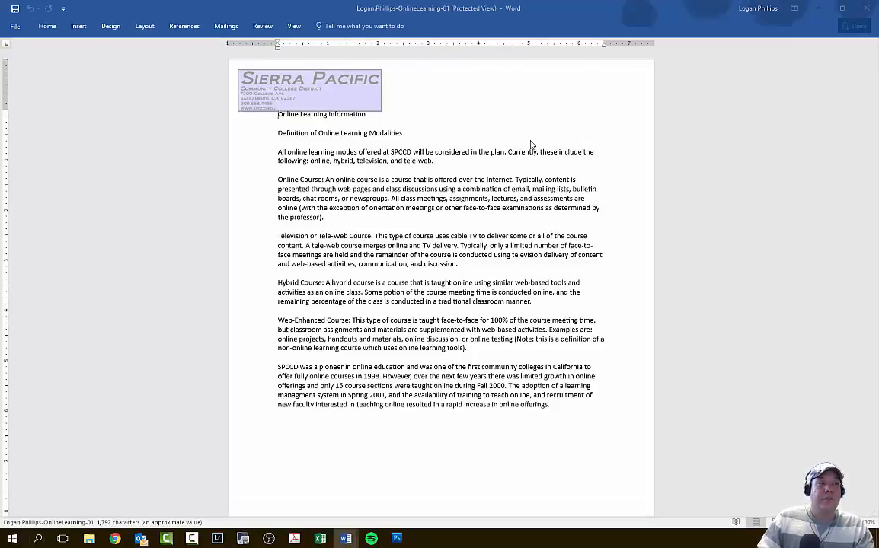
{"action": "key", "text": "super"}
{"action": "key", "text": "super"}
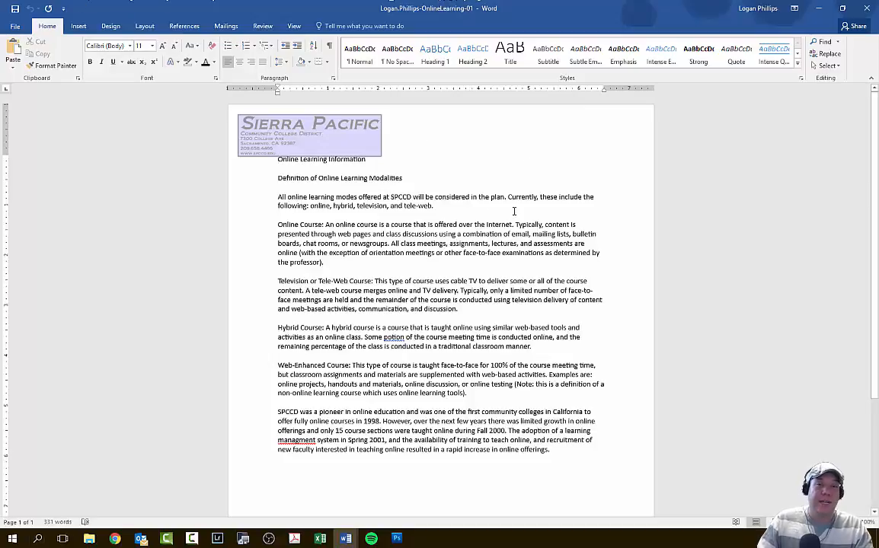
- Save a copy of the start document to the Desktop as a Word Document, keeping its file name
{"action": "left_click", "coordinate": [17, 24]}
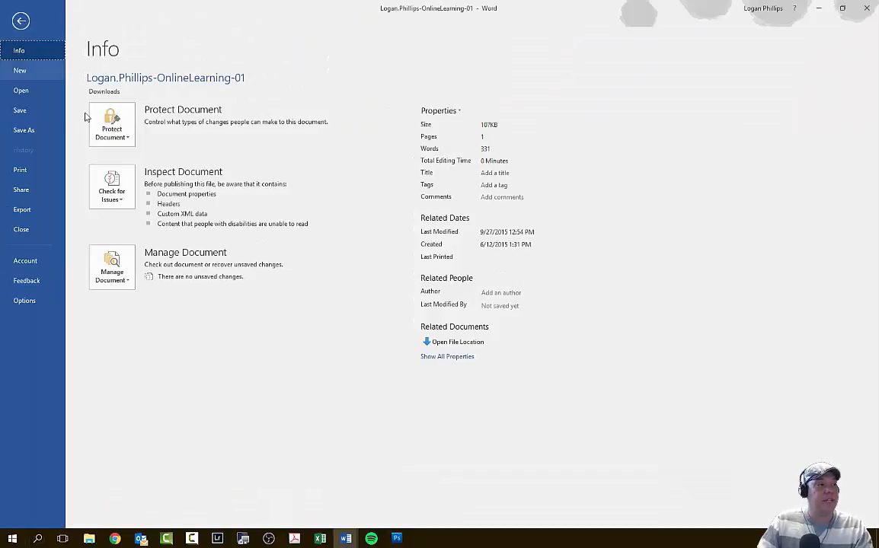
{"action": "left_click", "coordinate": [50, 129]}
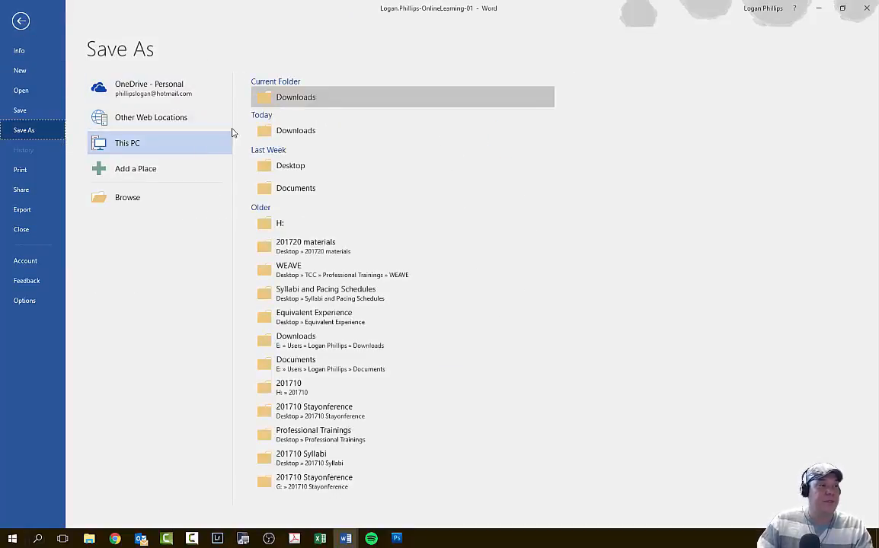
{"action": "left_click", "coordinate": [143, 199]}
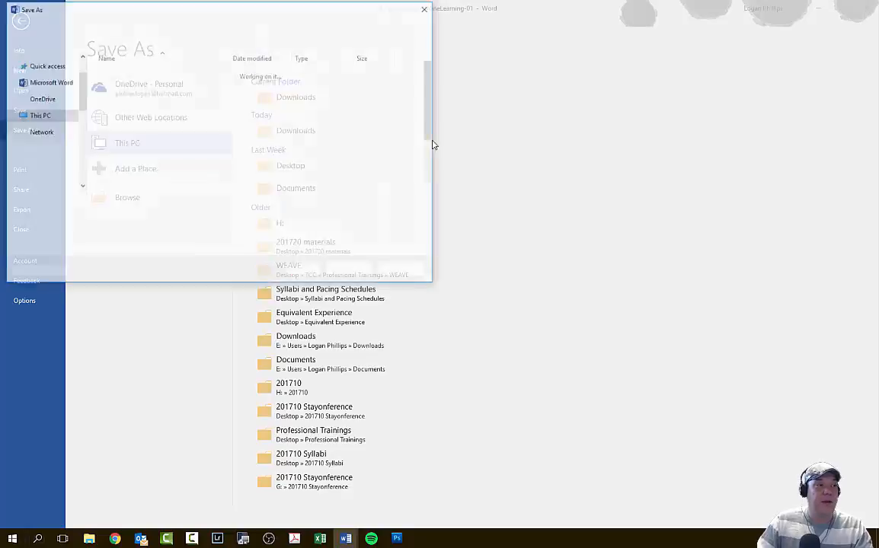
{"action": "left_click", "coordinate": [55, 74]}
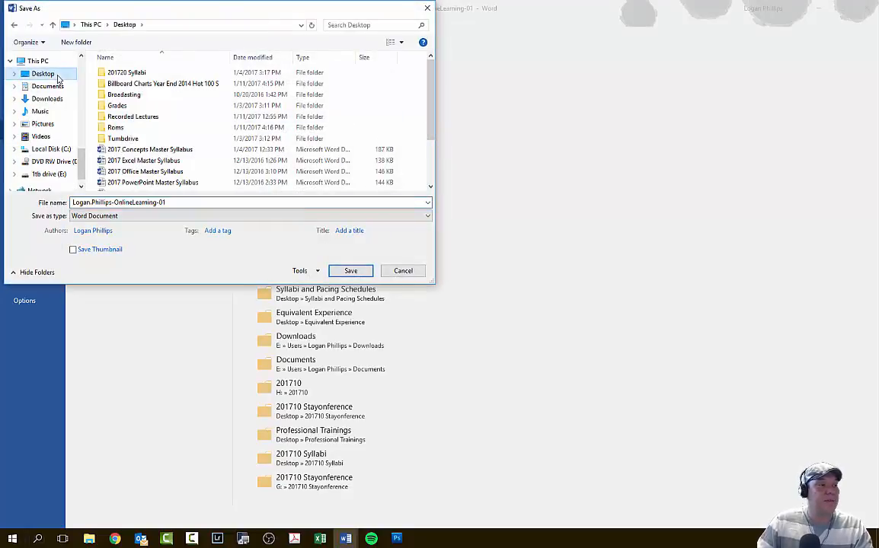
{"action": "left_click", "coordinate": [350, 270]}
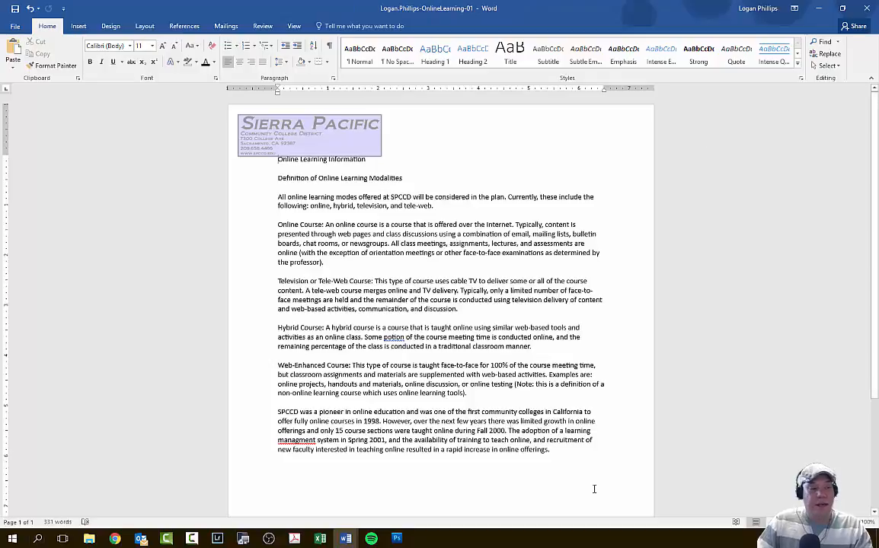
{"action": "scroll", "coordinate": [402, 337], "scroll_direction": "down", "scroll_amount": 4}
{"action": "scroll", "coordinate": [402, 337], "scroll_direction": "up", "scroll_amount": 4}
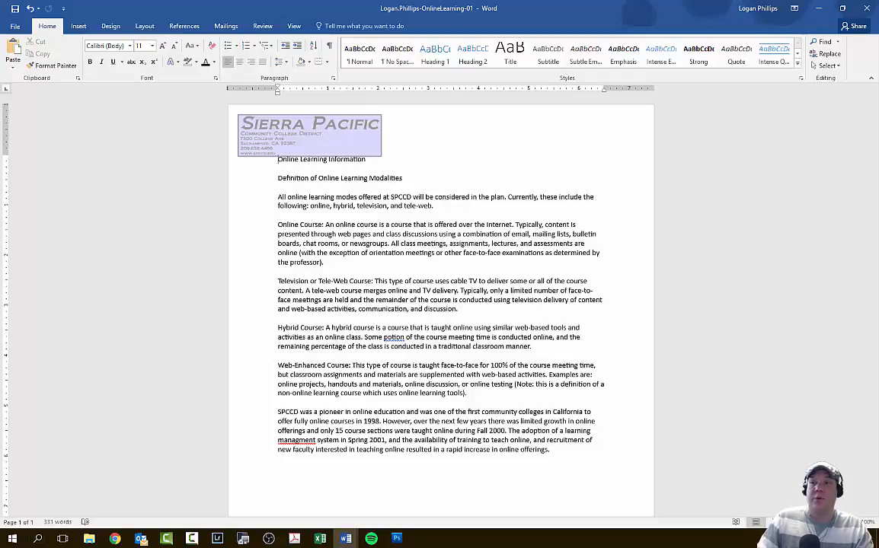
{"action": "key", "text": "alt+Tab"}
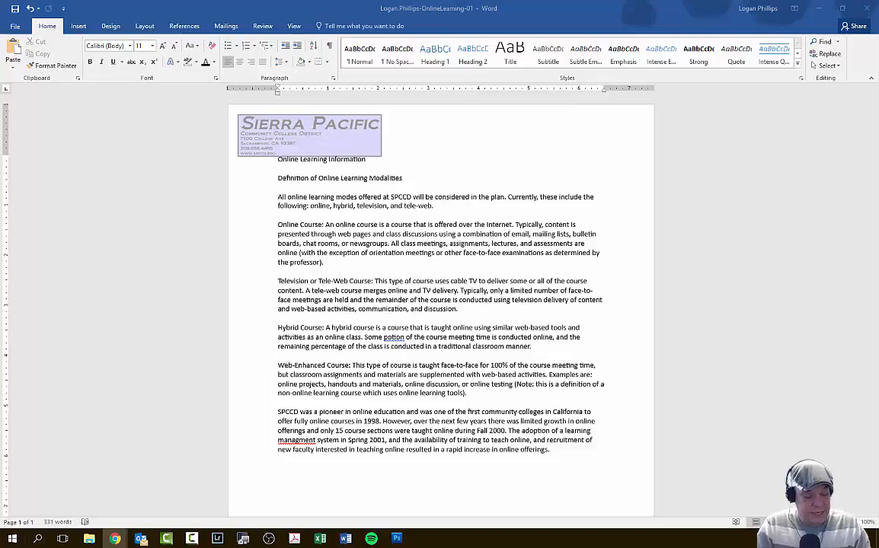
- Select the whole document and set its line spacing to Multiple at 1.2 in the paragraph settings
{"action": "left_click", "coordinate": [792, 246]}
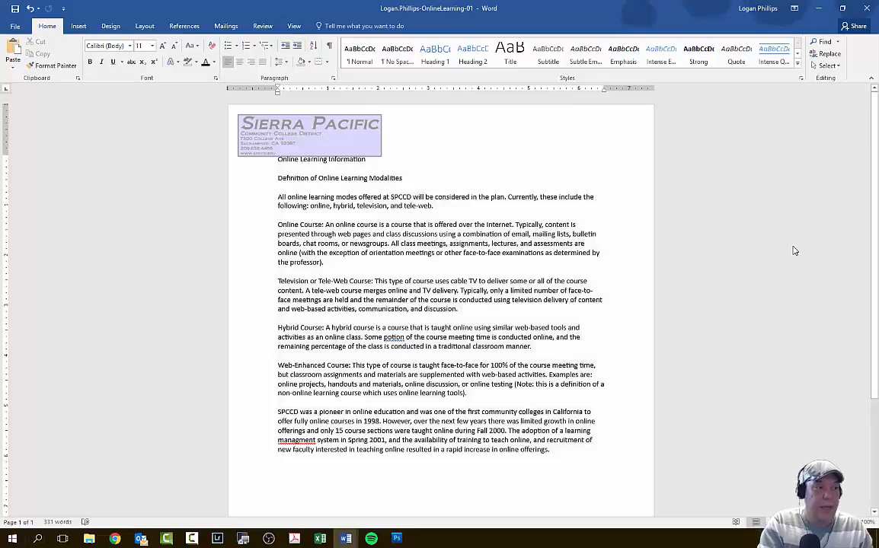
{"action": "key", "text": "ctrl+a"}
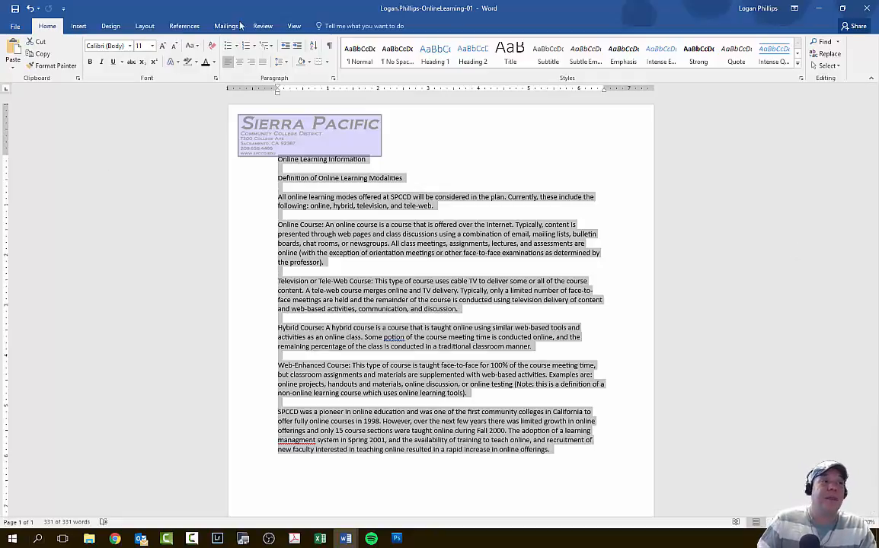
{"action": "left_click", "coordinate": [332, 79]}
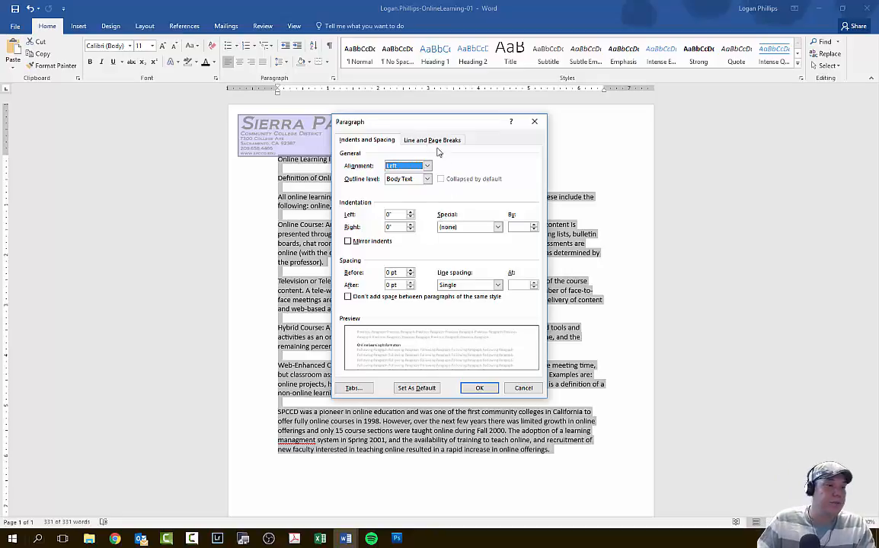
{"action": "left_click", "coordinate": [467, 286]}
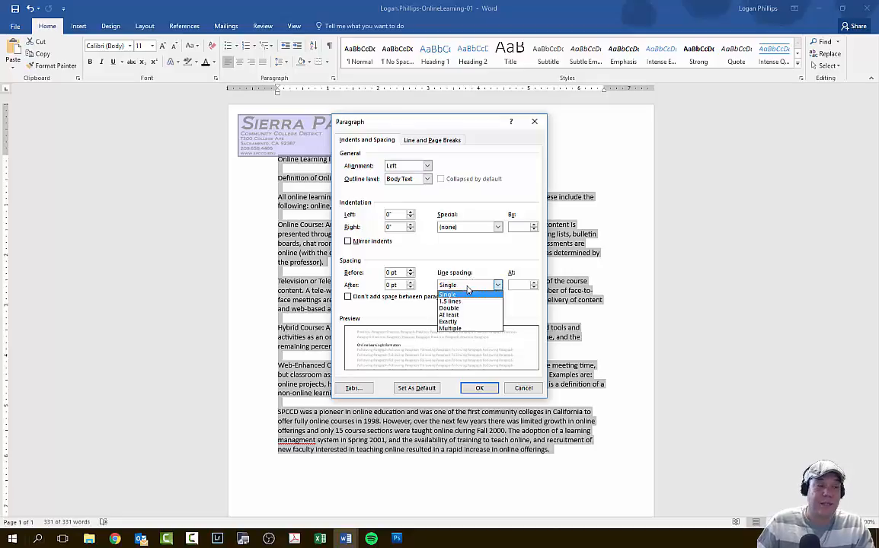
{"action": "left_click", "coordinate": [472, 329]}
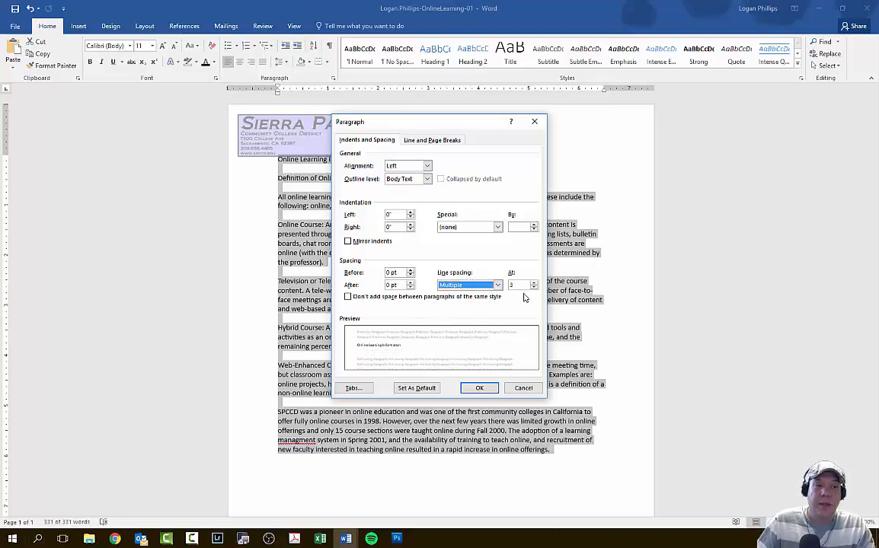
{"action": "type", "text": "1"}
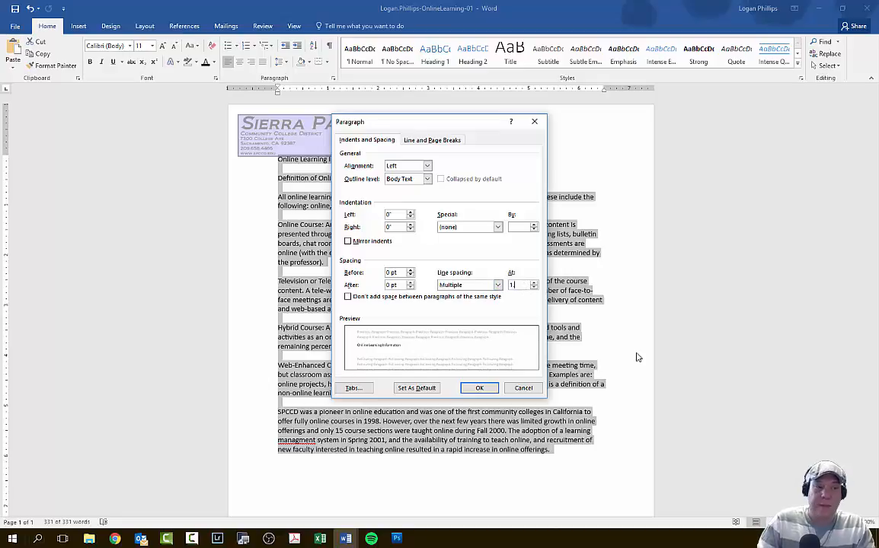
{"action": "type", "text": ".2"}
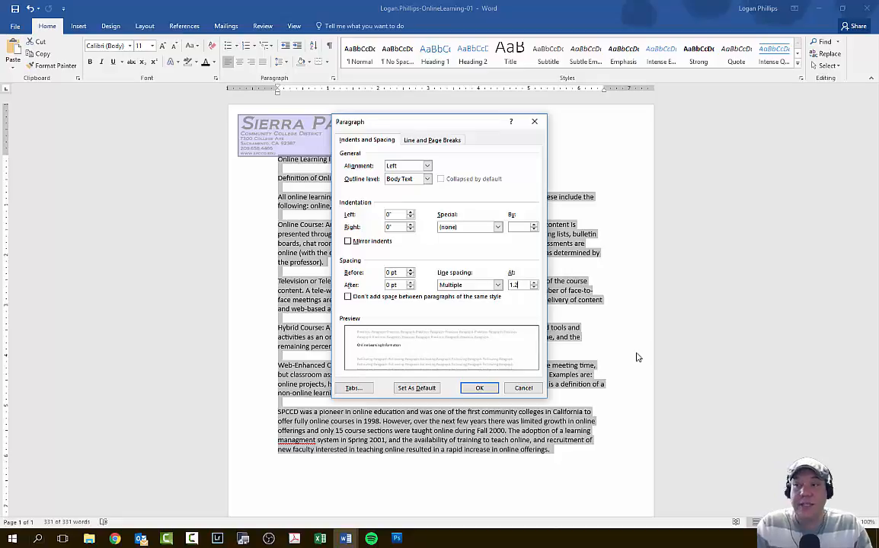
- Set the spacing after each selected paragraph to 12 pt and apply the paragraph settings
{"action": "left_click", "coordinate": [410, 286]}
{"action": "left_click", "coordinate": [410, 283]}
{"action": "left_click", "coordinate": [409, 282]}
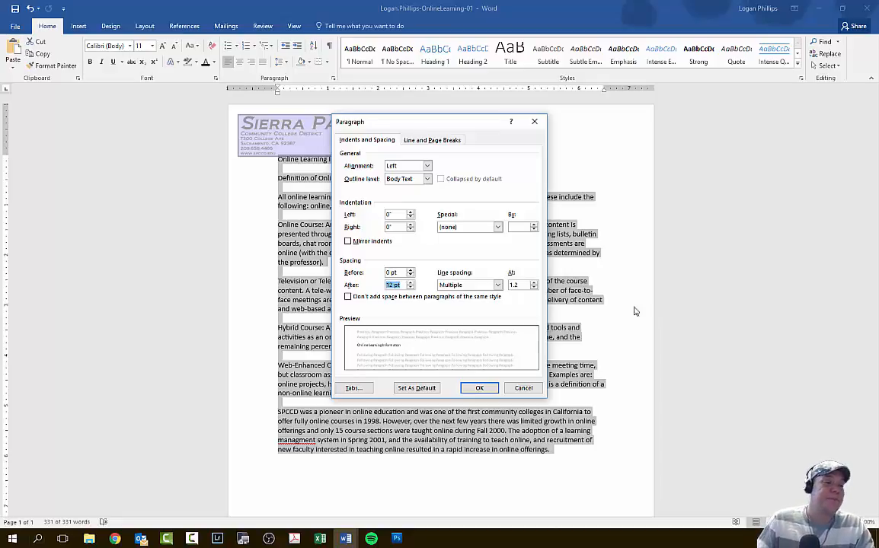
{"action": "left_click", "coordinate": [482, 388]}
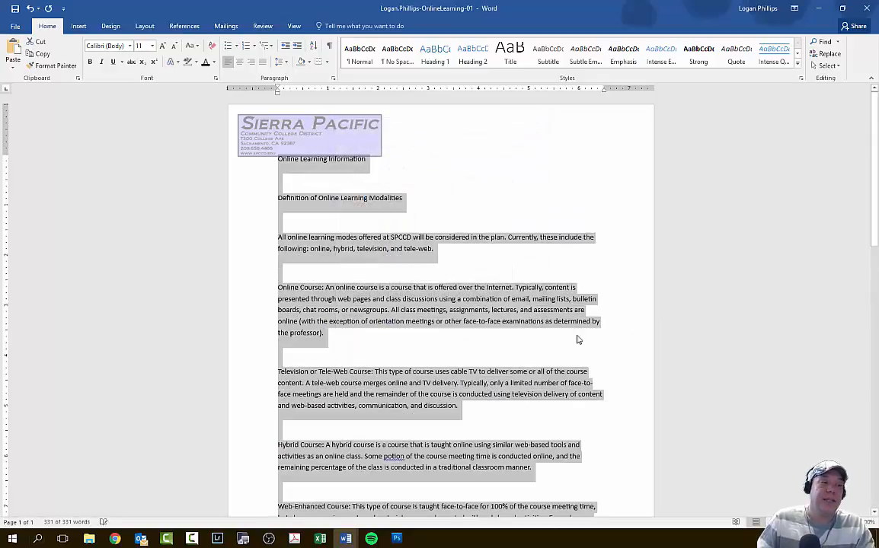
- Look through the reformatted document and recheck the paragraph spacing settings of the selected text
{"action": "scroll", "coordinate": [318, 280], "scroll_direction": "down", "scroll_amount": 3}
{"action": "scroll", "coordinate": [318, 279], "scroll_direction": "down", "scroll_amount": 4}
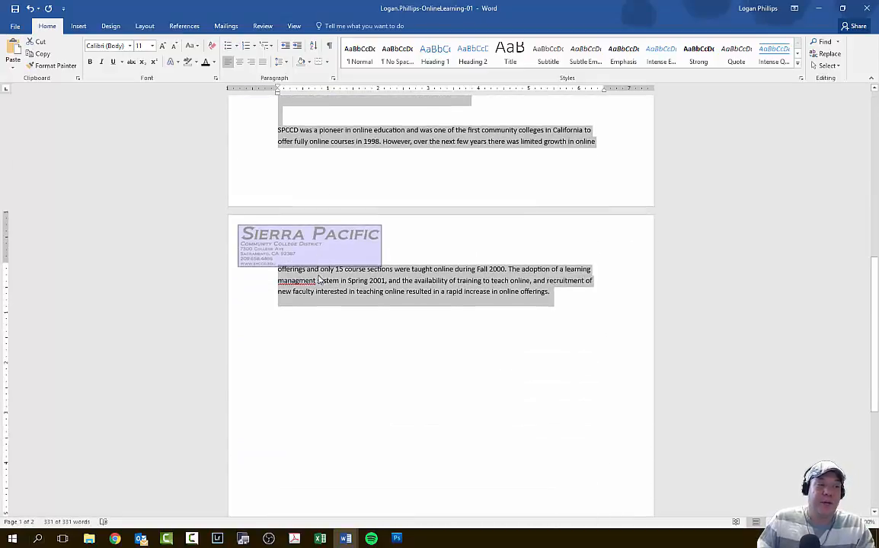
{"action": "scroll", "coordinate": [529, 294], "scroll_direction": "up", "scroll_amount": 6}
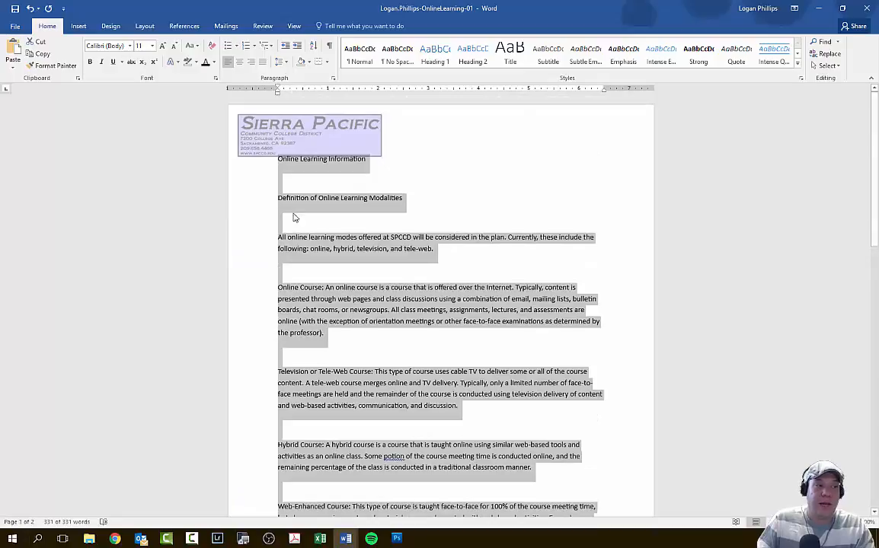
{"action": "left_click", "coordinate": [333, 78]}
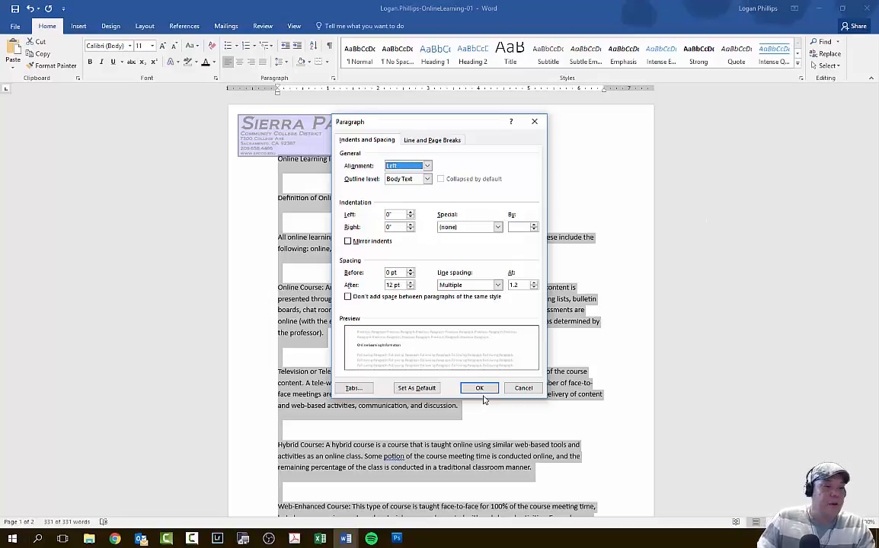
{"action": "left_click", "coordinate": [479, 390]}
- Examine the blank lines between the paragraphs through to the end of the document
{"action": "left_click", "coordinate": [414, 264]}
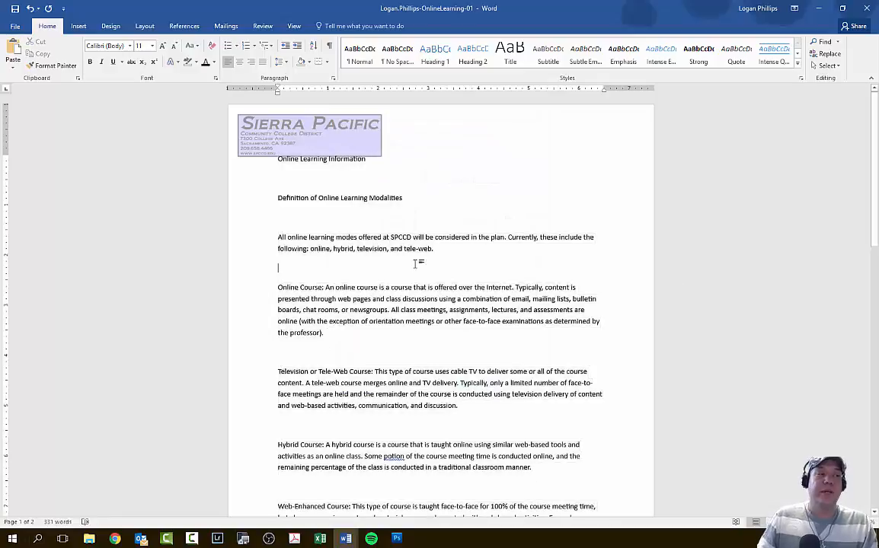
{"action": "scroll", "coordinate": [414, 264], "scroll_direction": "down", "scroll_amount": 7}
{"action": "scroll", "coordinate": [401, 337], "scroll_direction": "up", "scroll_amount": 1}
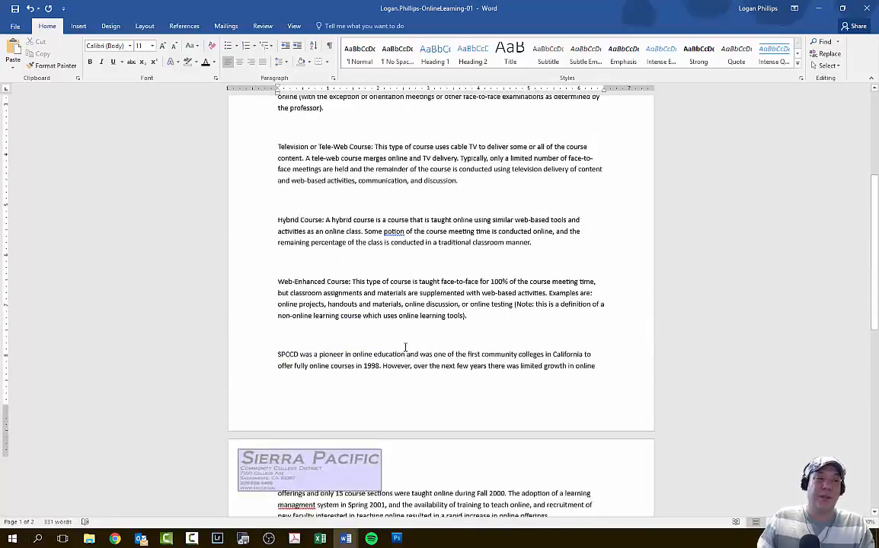
{"action": "scroll", "coordinate": [405, 347], "scroll_direction": "up", "scroll_amount": 6}
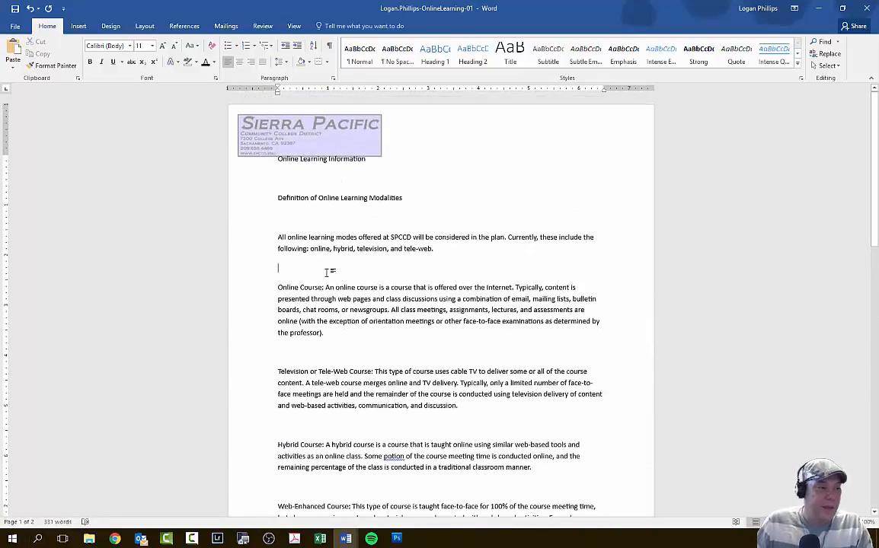
{"action": "left_click", "coordinate": [271, 181]}
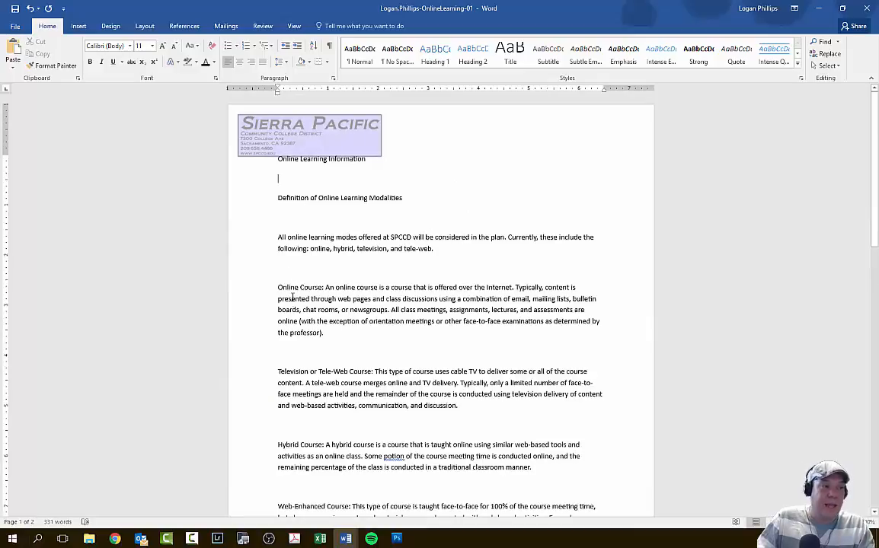
{"action": "left_click", "coordinate": [288, 354]}
{"action": "left_click", "coordinate": [299, 426]}
{"action": "left_click", "coordinate": [295, 487]}
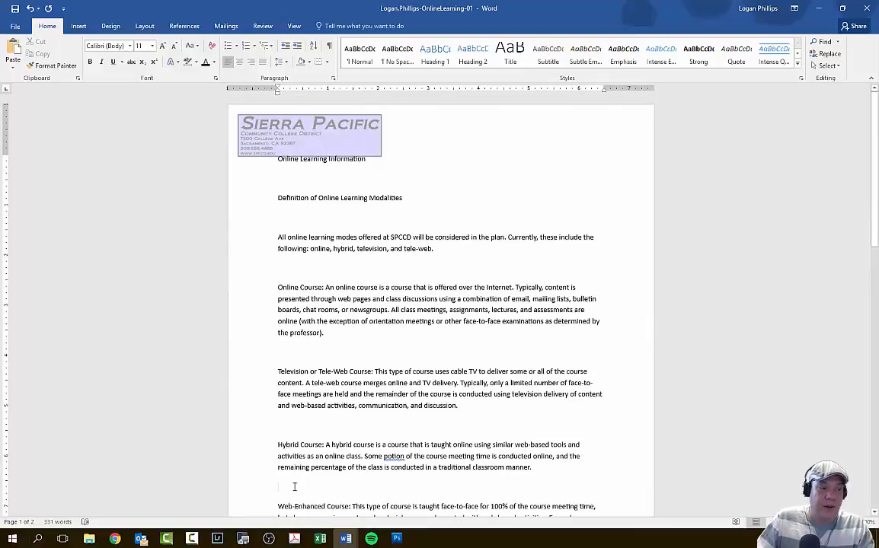
{"action": "scroll", "coordinate": [295, 472], "scroll_direction": "down", "scroll_amount": 3}
{"action": "scroll", "coordinate": [293, 439], "scroll_direction": "down", "scroll_amount": 3}
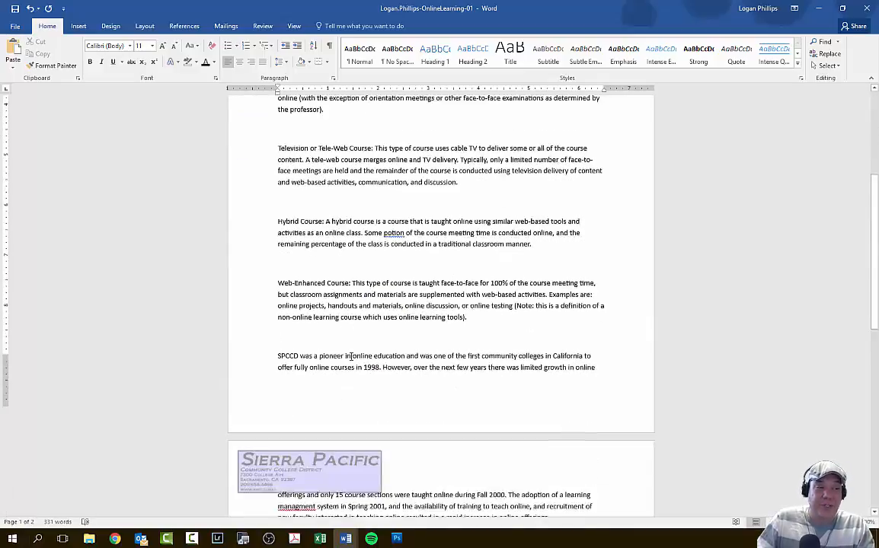
{"action": "scroll", "coordinate": [294, 363], "scroll_direction": "down", "scroll_amount": 2}
{"action": "scroll", "coordinate": [347, 337], "scroll_direction": "up", "scroll_amount": 9}
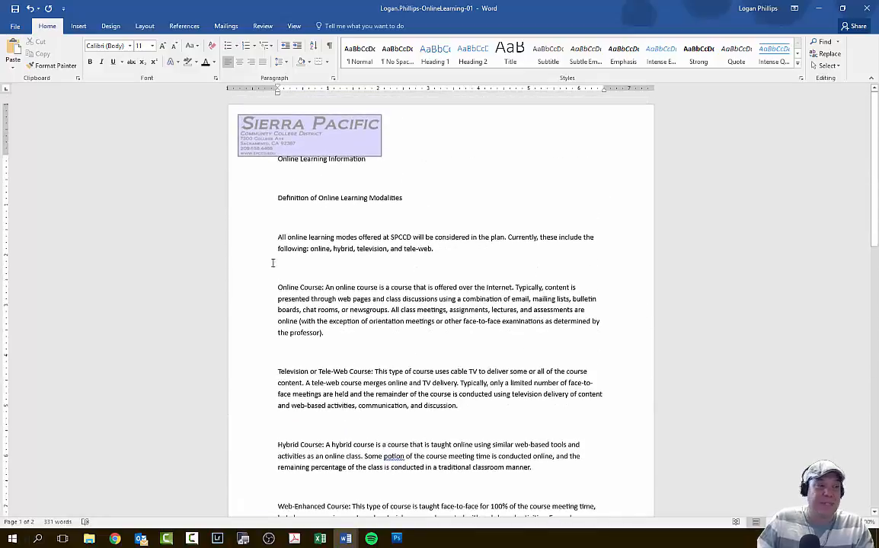
- Show the paragraph marks and delete the blank paragraphs after the Online Learning Information and Definition of Online Learning Modalities lines
{"action": "left_click", "coordinate": [274, 216]}
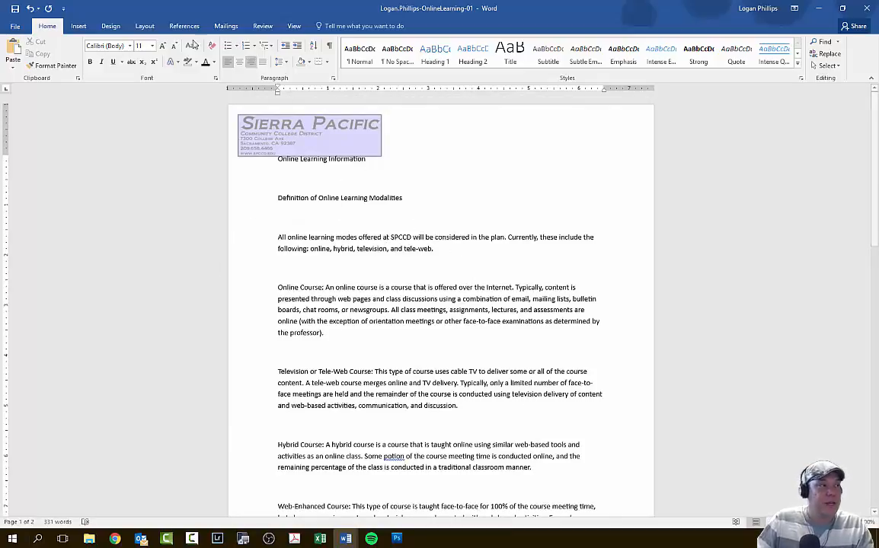
{"action": "left_click", "coordinate": [330, 48]}
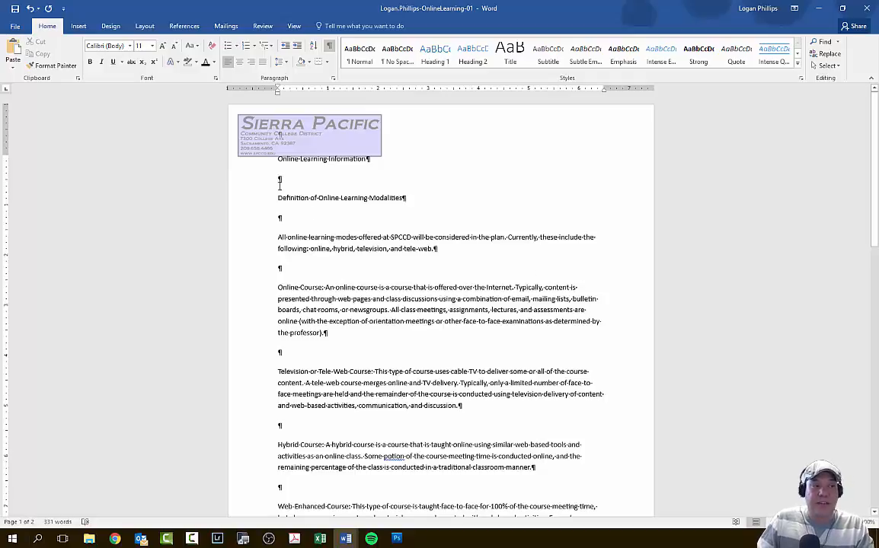
{"action": "key", "text": "BackSpace"}
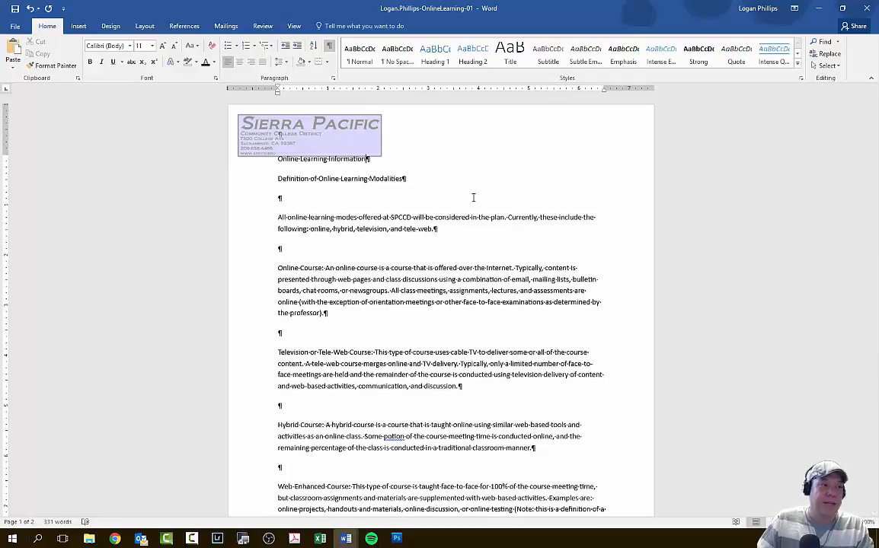
{"action": "key", "text": "BackSpace"}
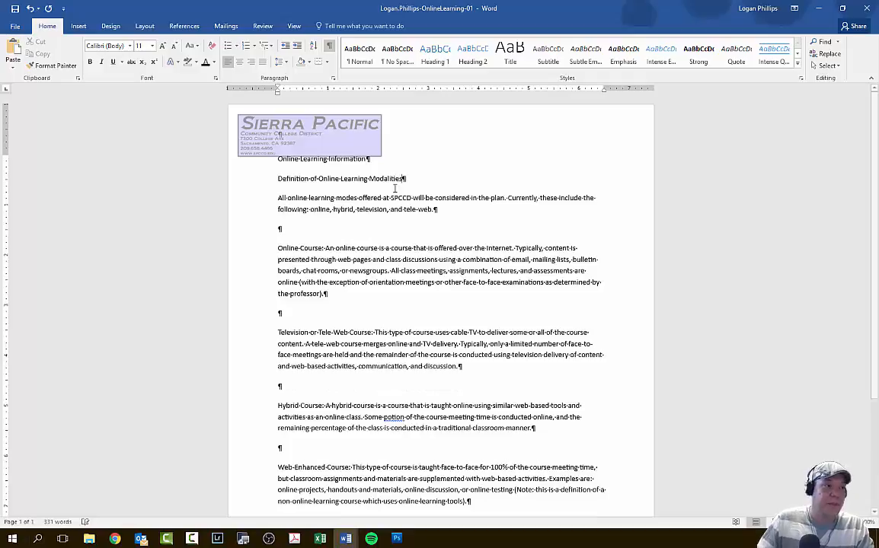
- Delete the remaining blank paragraphs between the body paragraphs, from above Online Course down to above the closing SPCCD paragraph
{"action": "left_click", "coordinate": [360, 230]}
{"action": "key", "text": "BackSpace"}
{"action": "left_click", "coordinate": [303, 295]}
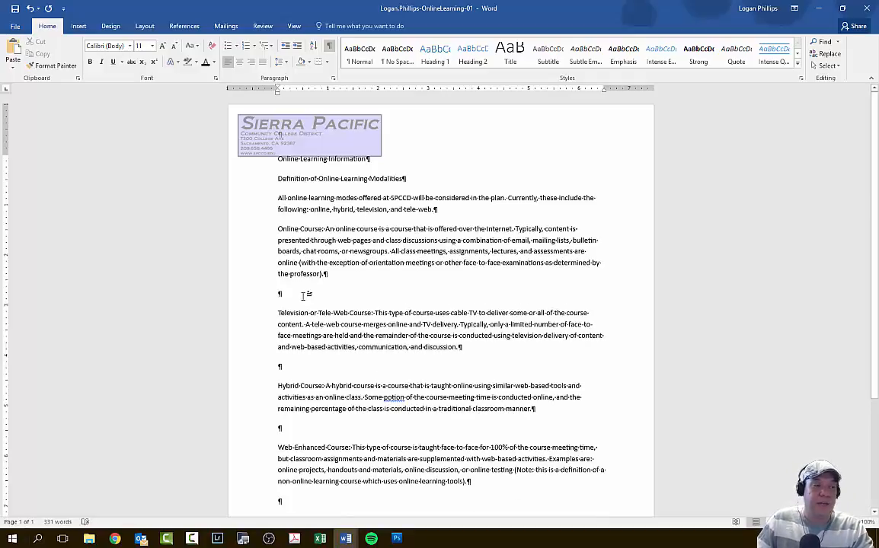
{"action": "key", "text": "BackSpace"}
{"action": "left_click", "coordinate": [289, 347]}
{"action": "key", "text": "BackSpace"}
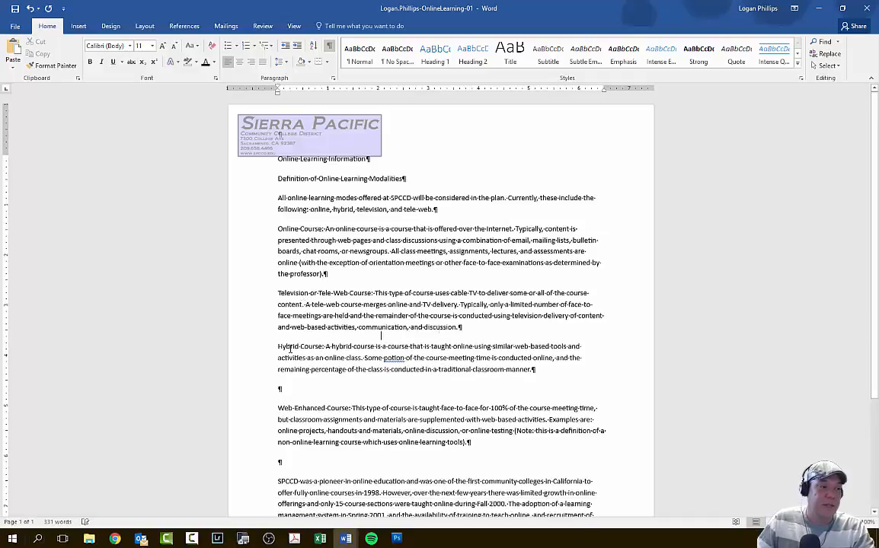
{"action": "left_click", "coordinate": [299, 395]}
{"action": "key", "text": "BackSpace"}
{"action": "left_click", "coordinate": [298, 436]}
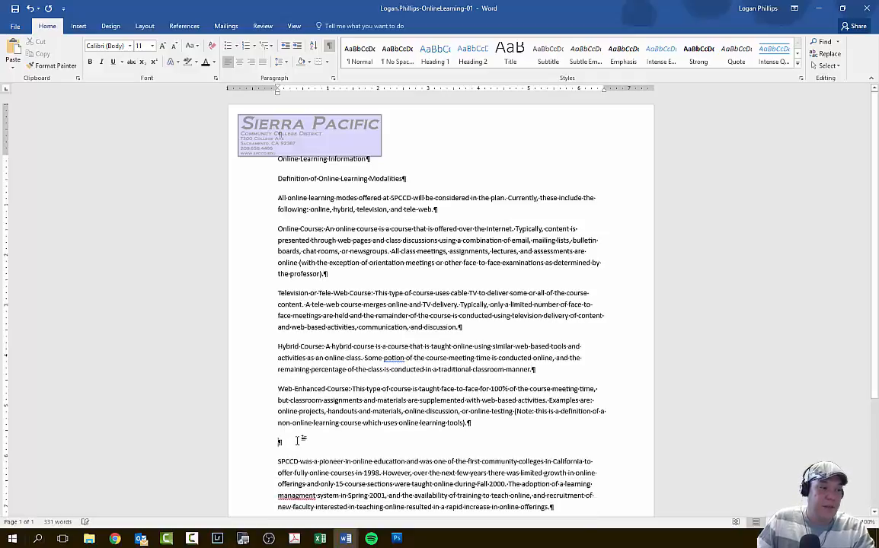
{"action": "key", "text": "BackSpace"}
{"action": "scroll", "coordinate": [327, 395], "scroll_direction": "down", "scroll_amount": 3}
{"action": "scroll", "coordinate": [422, 403], "scroll_direction": "up", "scroll_amount": 2}
{"action": "scroll", "coordinate": [422, 404], "scroll_direction": "up", "scroll_amount": 1}
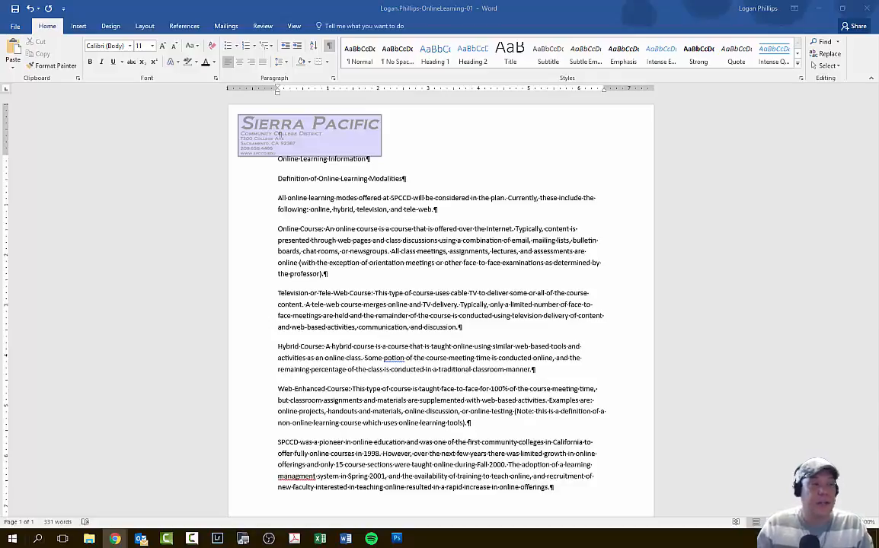
- Change the font of the entire document to Cambria and deselect the text
{"action": "left_click", "coordinate": [776, 247]}
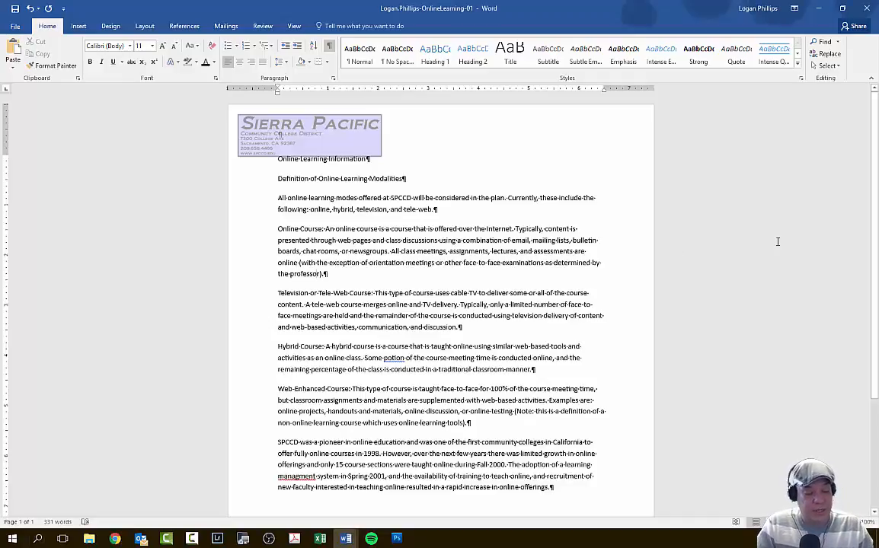
{"action": "key", "text": "ctrl+a"}
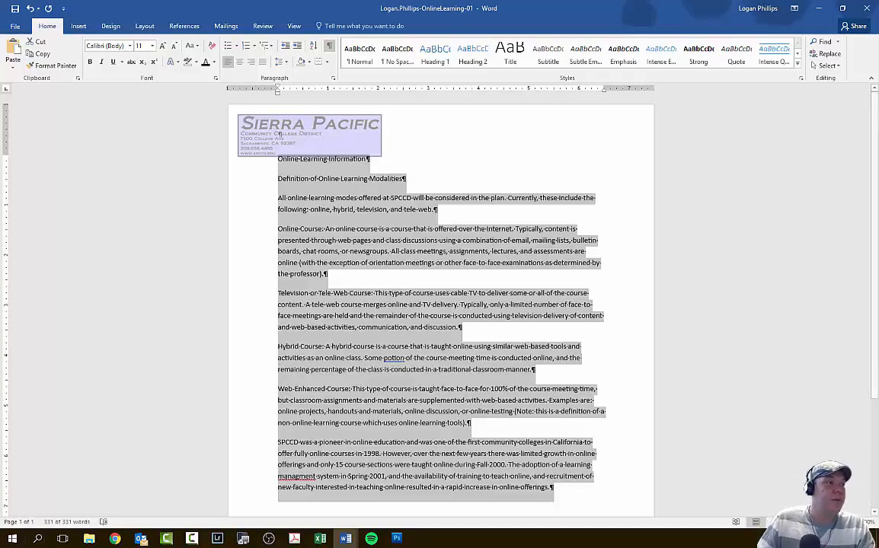
{"action": "left_click", "coordinate": [48, 10]}
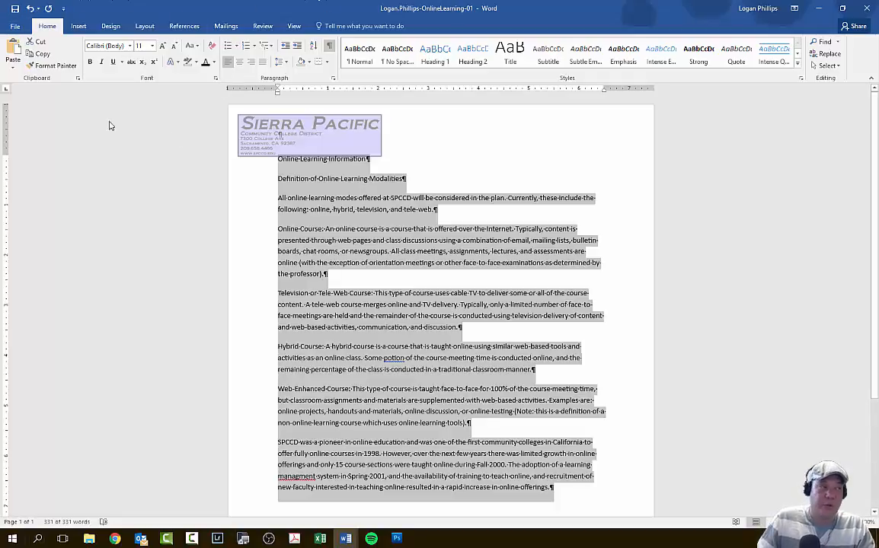
{"action": "left_click", "coordinate": [129, 47]}
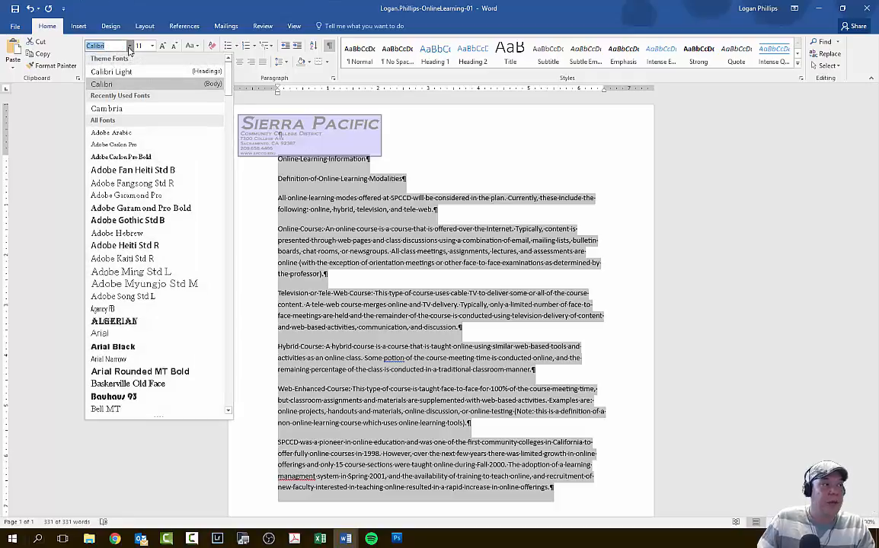
{"action": "left_click", "coordinate": [137, 108]}
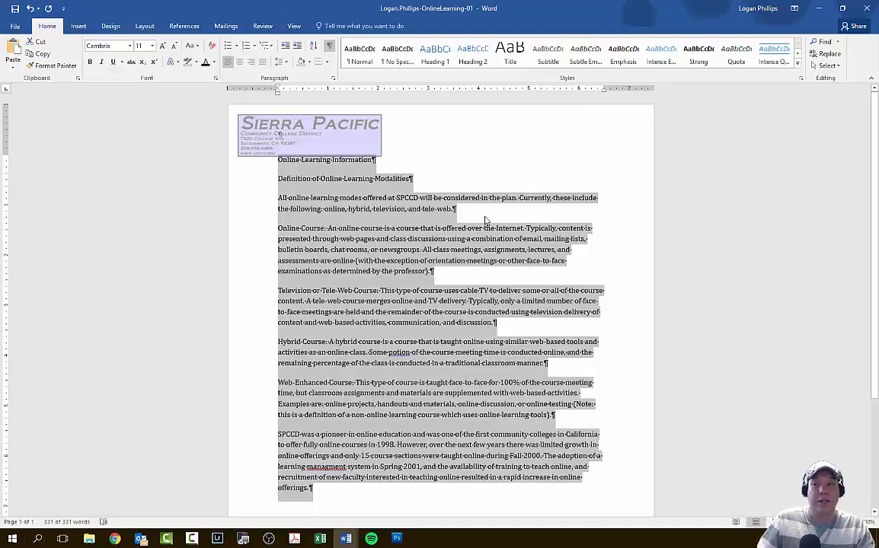
{"action": "left_click", "coordinate": [396, 228]}
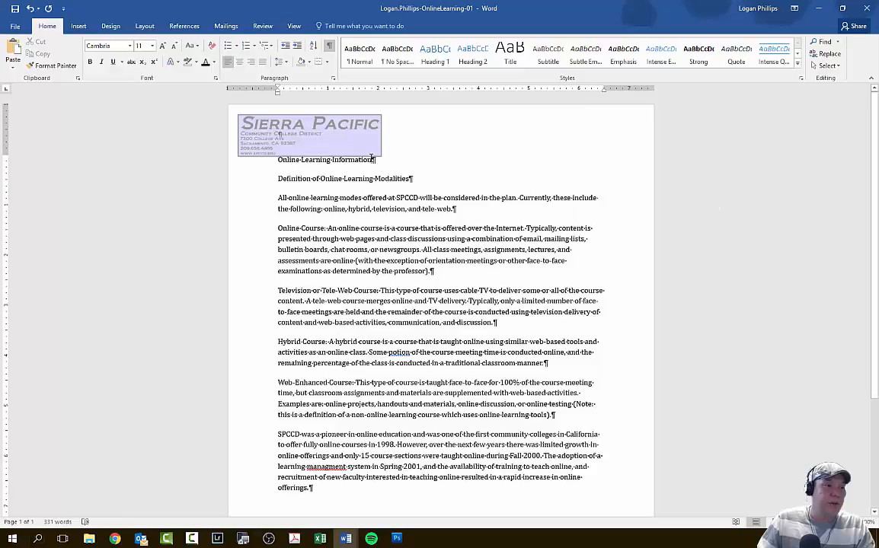
- Set the paragraph spacing before the Online Learning Information title to 36 pt and deselect it
{"action": "left_click_drag", "start_coordinate": [380, 160], "coordinate": [288, 173]}
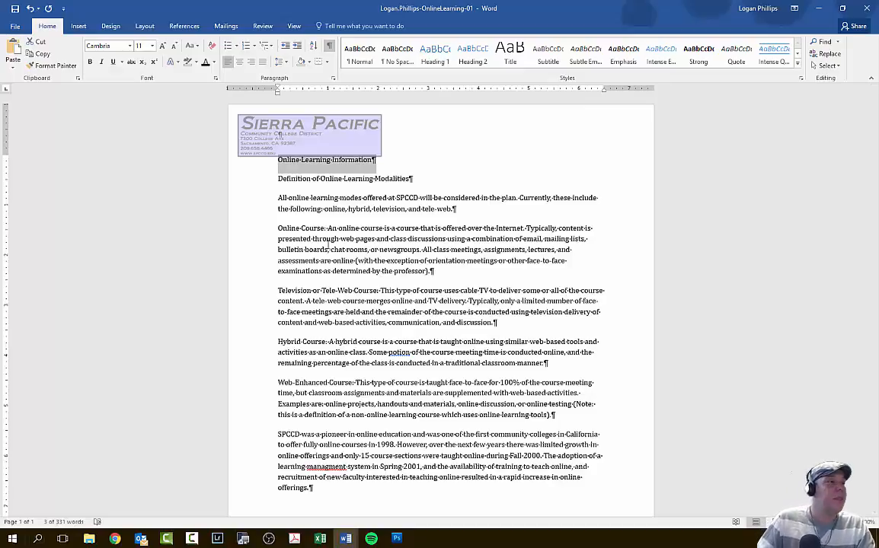
{"action": "left_click", "coordinate": [144, 26]}
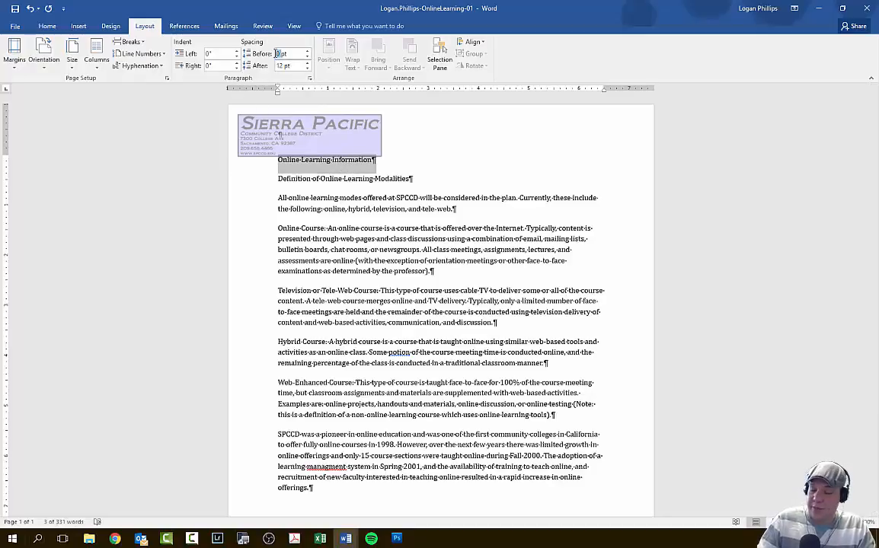
{"action": "type", "text": "36"}
{"action": "key", "text": "Return"}
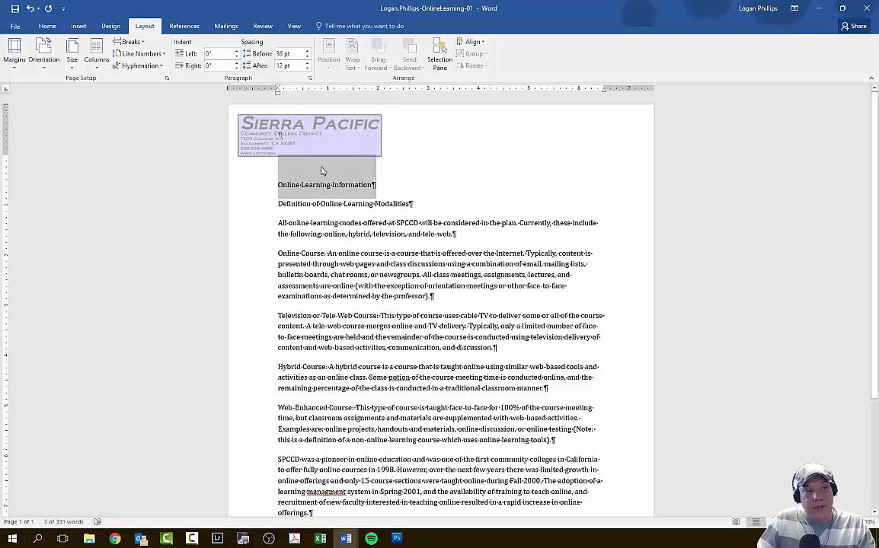
{"action": "left_click", "coordinate": [278, 155]}
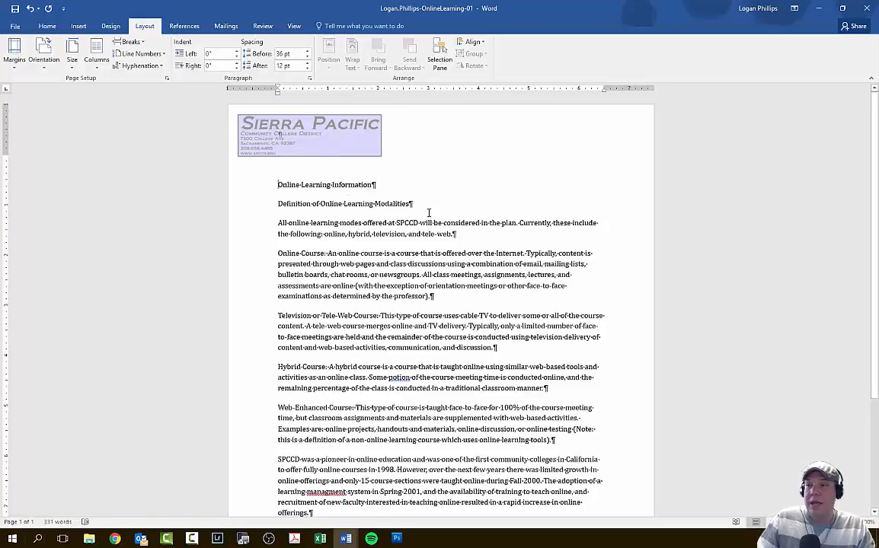
- Set the paragraph spacing after the Online Learning Information title to 18 pt and deselect it
{"action": "triple_click", "coordinate": [326, 185]}
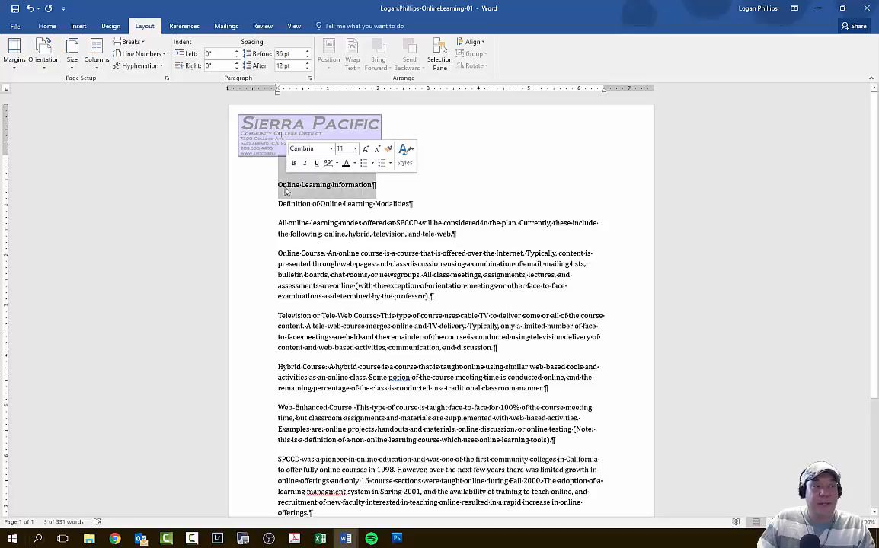
{"action": "left_click", "coordinate": [283, 66]}
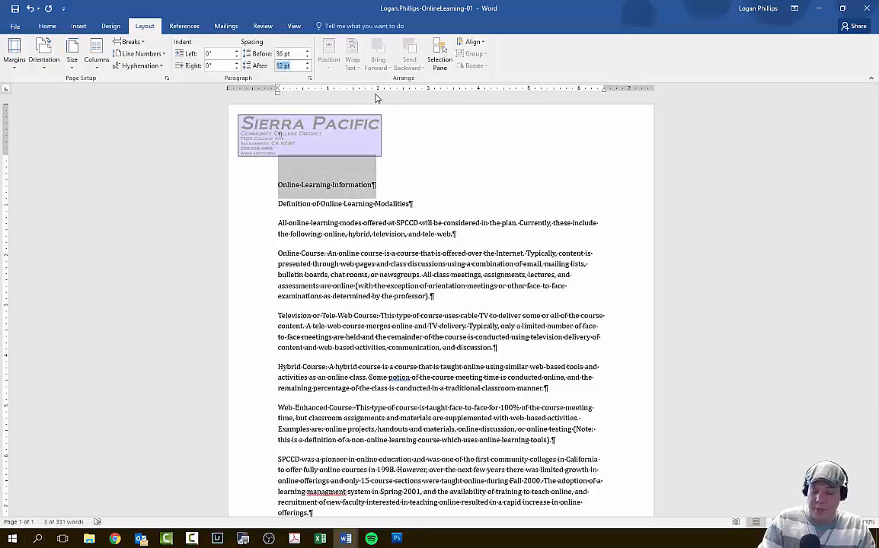
{"action": "type", "text": "18"}
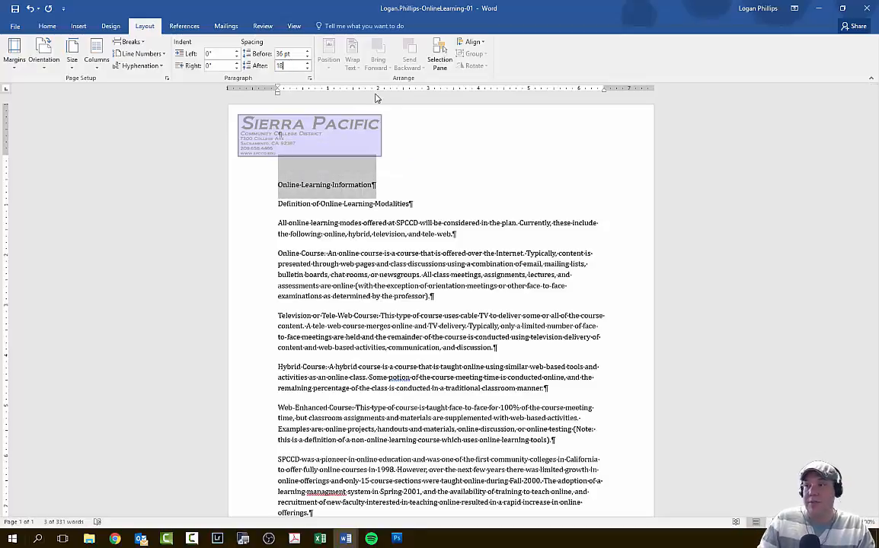
{"action": "key", "text": "Return"}
{"action": "left_click", "coordinate": [343, 168]}
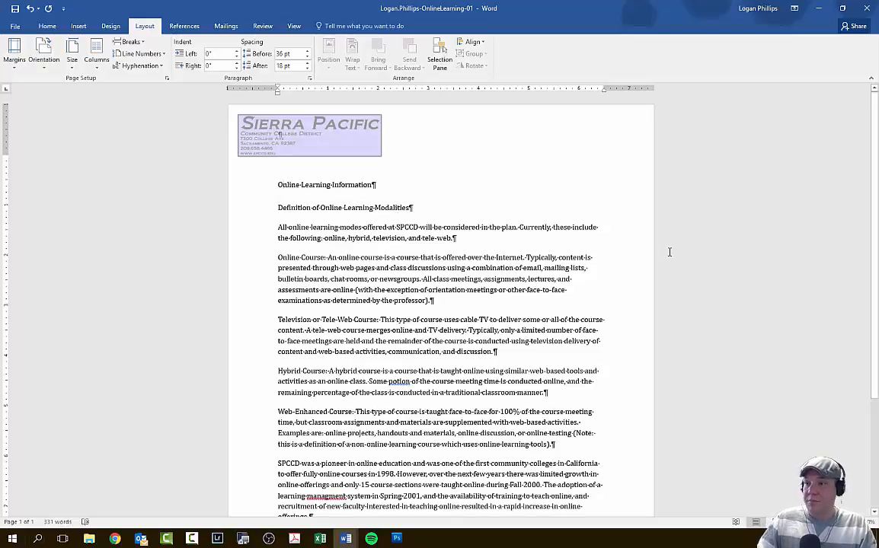
- Center the Online Learning Information title on the page
{"action": "triple_click", "coordinate": [382, 184]}
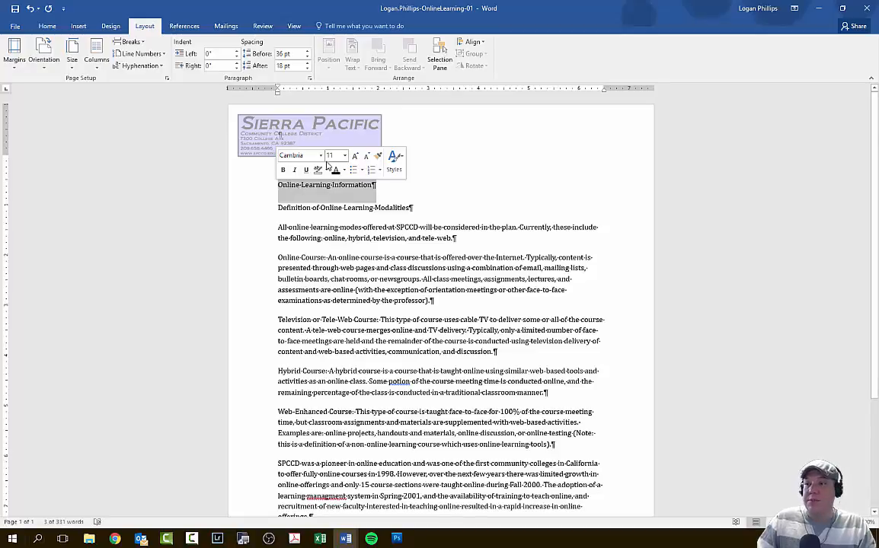
{"action": "left_click", "coordinate": [48, 25]}
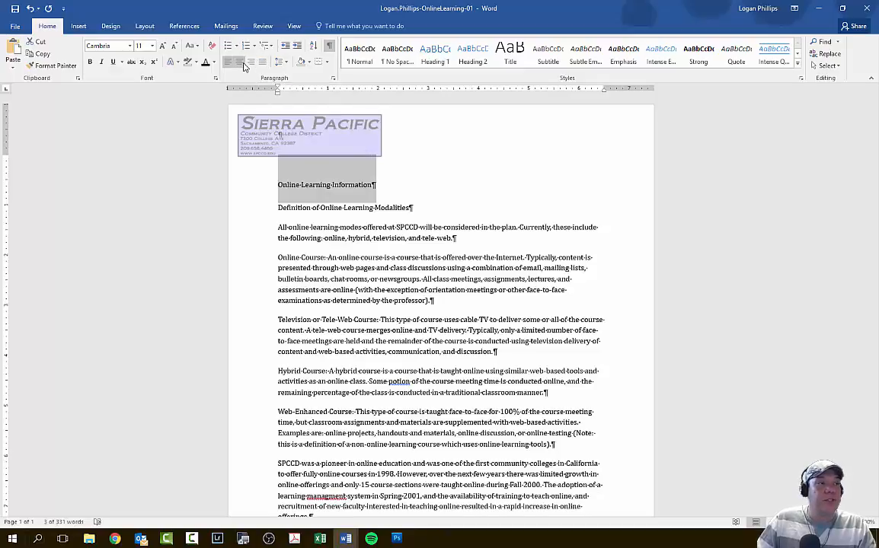
{"action": "left_click", "coordinate": [243, 63]}
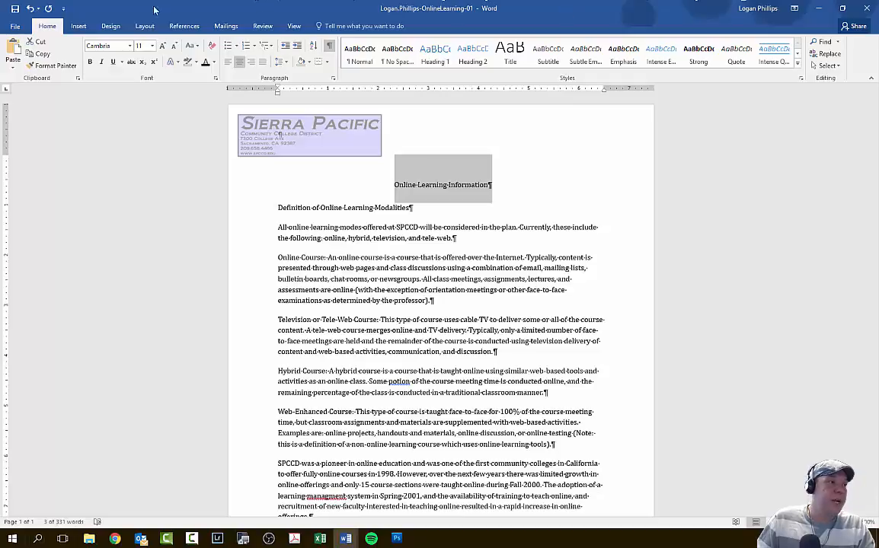
- In the title's font settings, choose bold style, size 24 and the small caps effect
{"action": "left_click", "coordinate": [216, 78]}
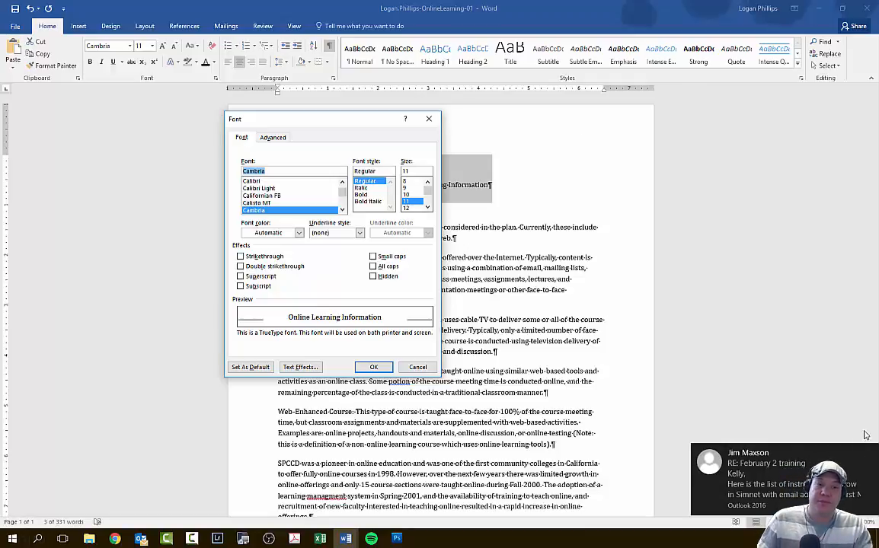
{"action": "left_click", "coordinate": [870, 455]}
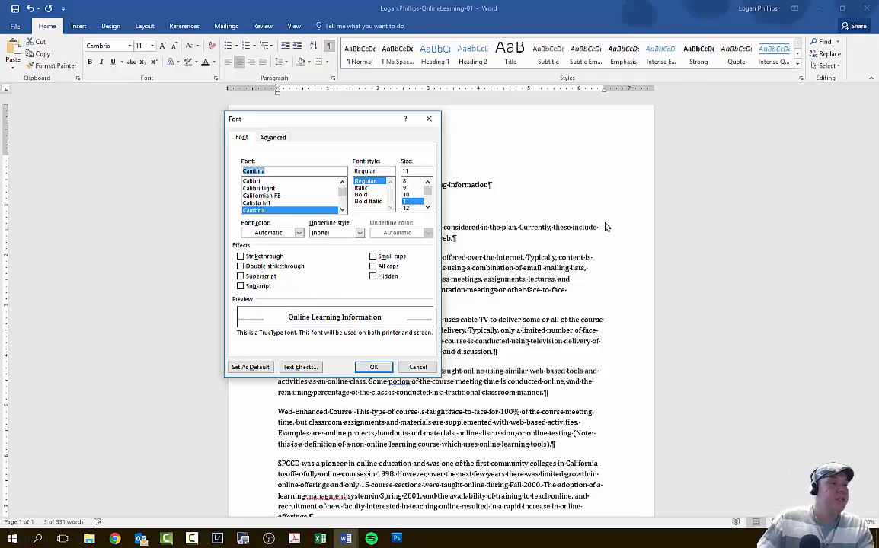
{"action": "left_click", "coordinate": [370, 195]}
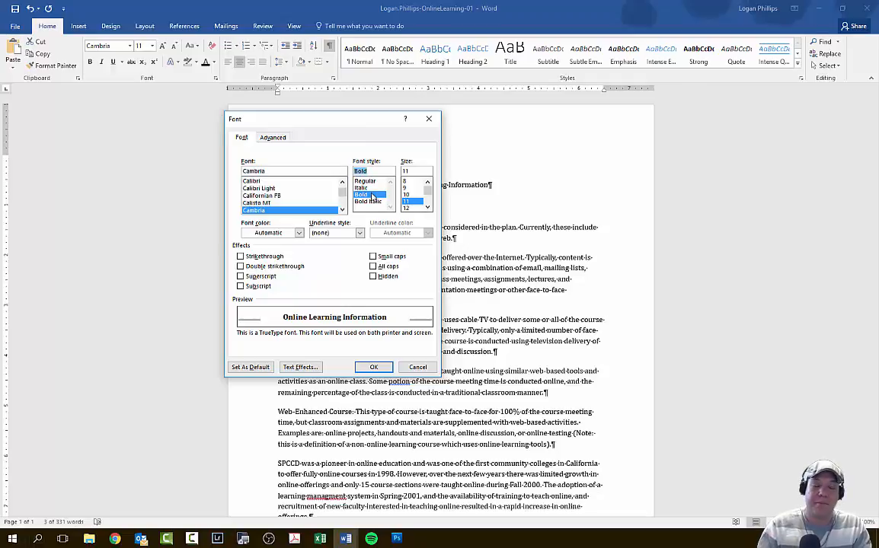
{"action": "left_click", "coordinate": [428, 207]}
{"action": "left_click", "coordinate": [428, 207]}
{"action": "left_click", "coordinate": [428, 207]}
{"action": "left_click", "coordinate": [428, 207]}
{"action": "left_click", "coordinate": [428, 207]}
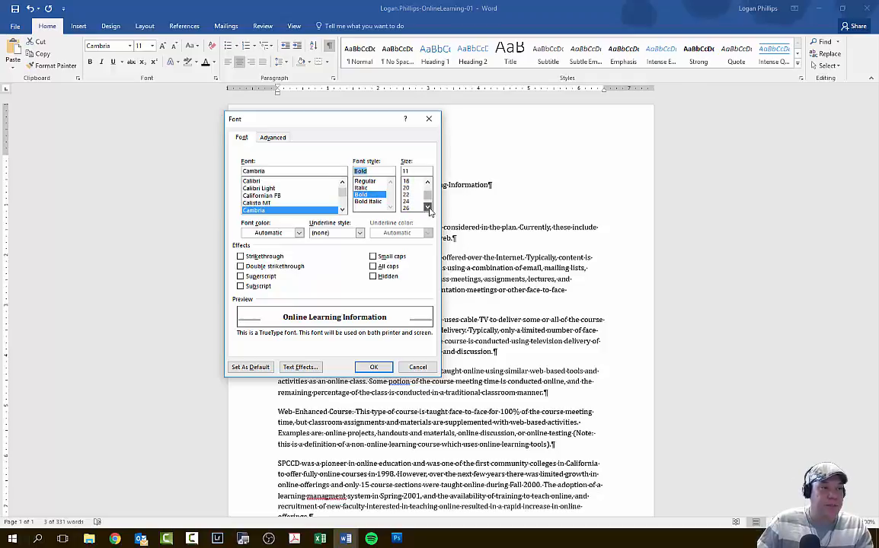
{"action": "left_click", "coordinate": [428, 207]}
{"action": "left_click", "coordinate": [428, 207]}
{"action": "left_click", "coordinate": [411, 201]}
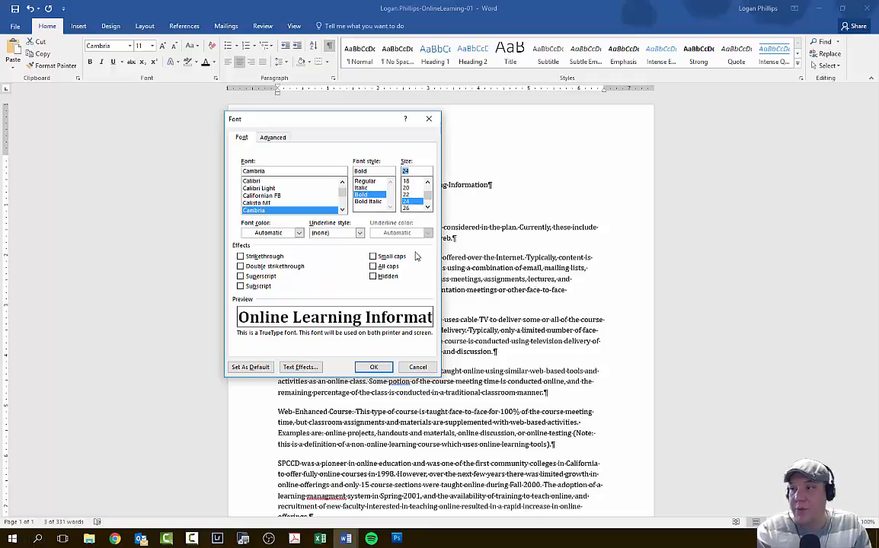
{"action": "left_click", "coordinate": [376, 256]}
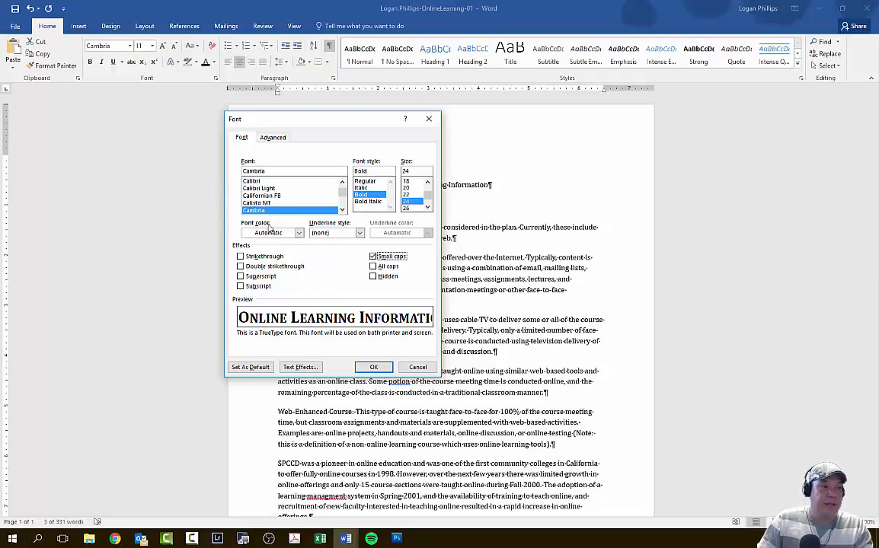
- Set the title's font color to Blue-Gray, Text 2 and its character spacing to Expanded by 1.2 pt, and apply the font settings
{"action": "left_click", "coordinate": [297, 233]}
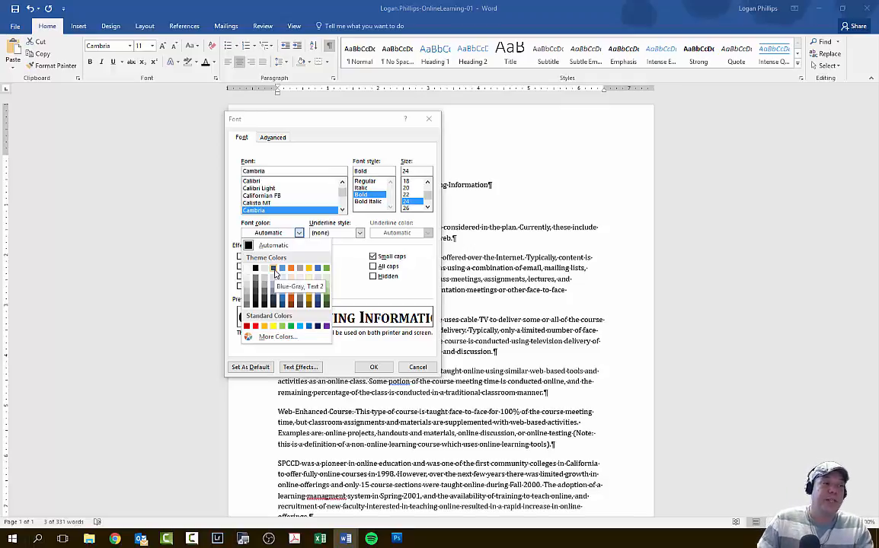
{"action": "left_click", "coordinate": [274, 269]}
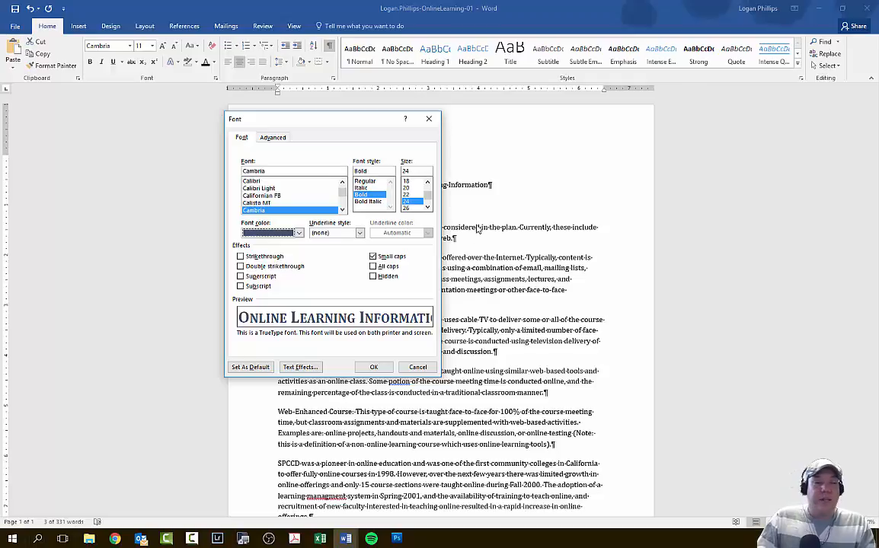
{"action": "left_click", "coordinate": [273, 137]}
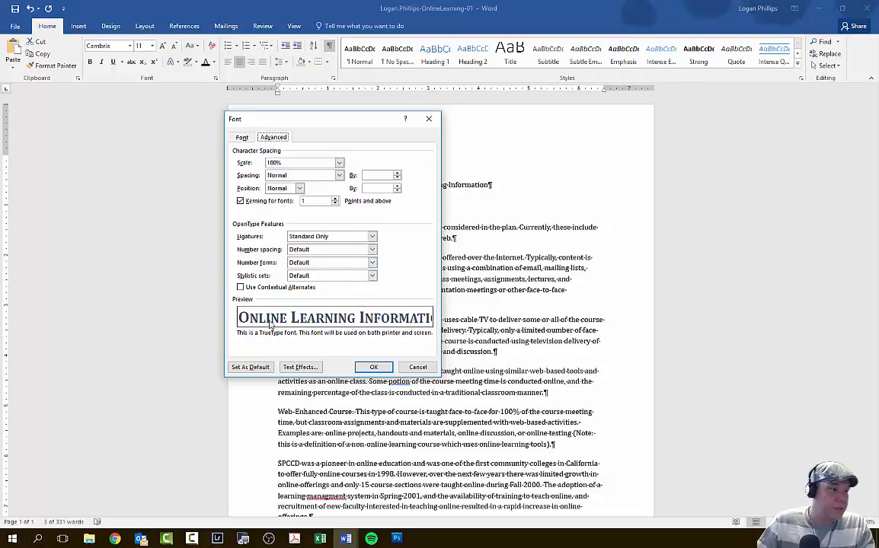
{"action": "left_click", "coordinate": [301, 175]}
{"action": "left_click", "coordinate": [307, 192]}
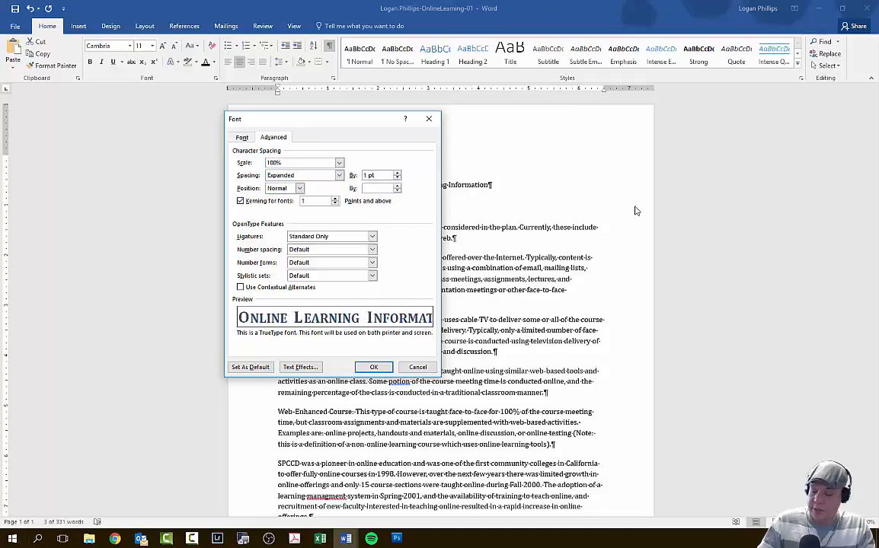
{"action": "type", "text": ".2"}
{"action": "key", "text": "Return"}
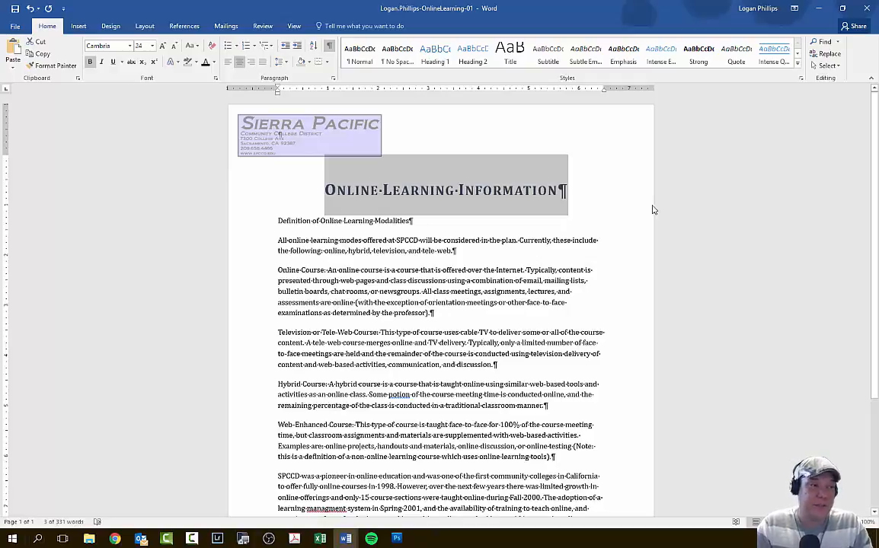
- Cut the entire closing paragraph that starts with "SPCCD was a pioneer in online education"
{"action": "scroll", "coordinate": [637, 204], "scroll_direction": "down", "scroll_amount": 3}
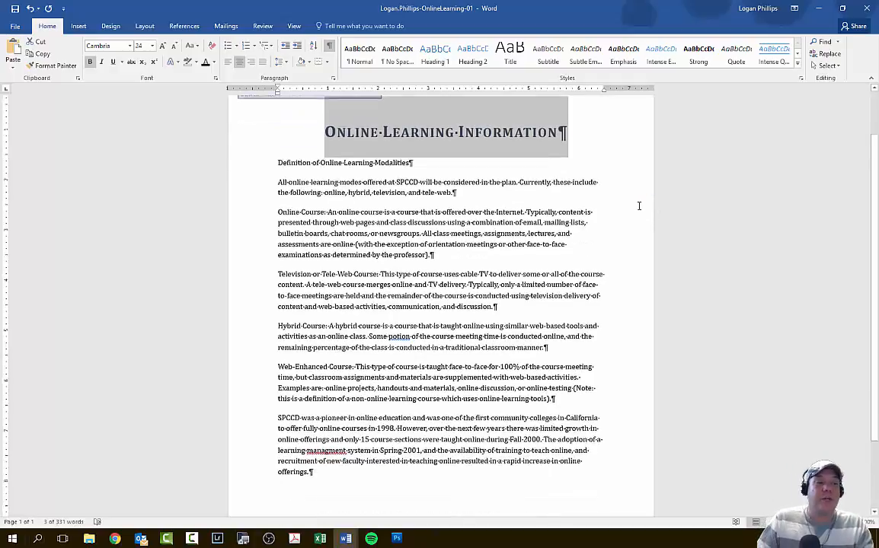
{"action": "scroll", "coordinate": [595, 273], "scroll_direction": "up", "scroll_amount": 2}
{"action": "scroll", "coordinate": [595, 273], "scroll_direction": "down", "scroll_amount": 2}
{"action": "scroll", "coordinate": [595, 273], "scroll_direction": "up", "scroll_amount": 3}
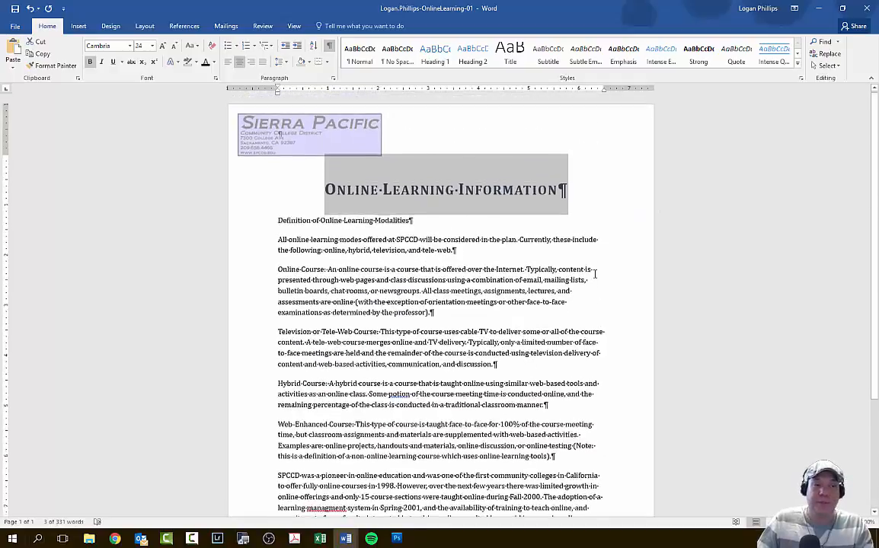
{"action": "scroll", "coordinate": [595, 273], "scroll_direction": "down", "scroll_amount": 2}
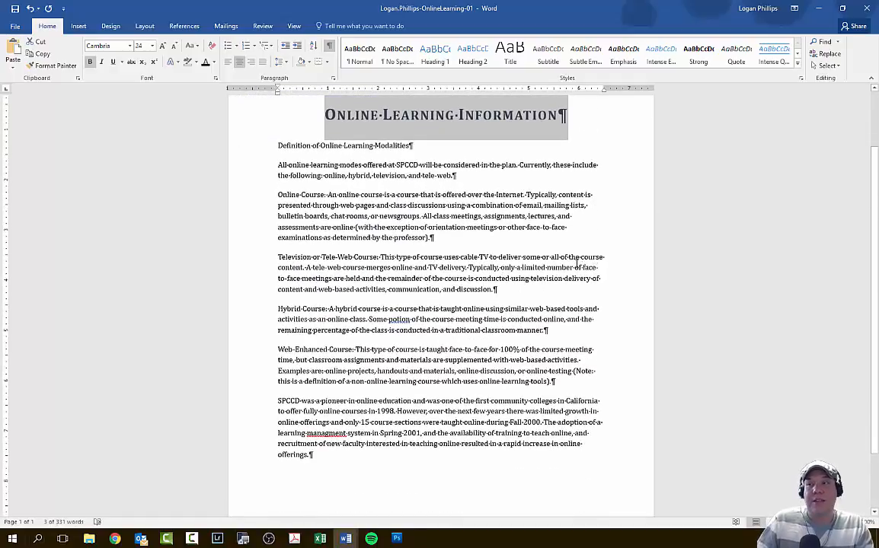
{"action": "scroll", "coordinate": [576, 264], "scroll_direction": "down", "scroll_amount": 2}
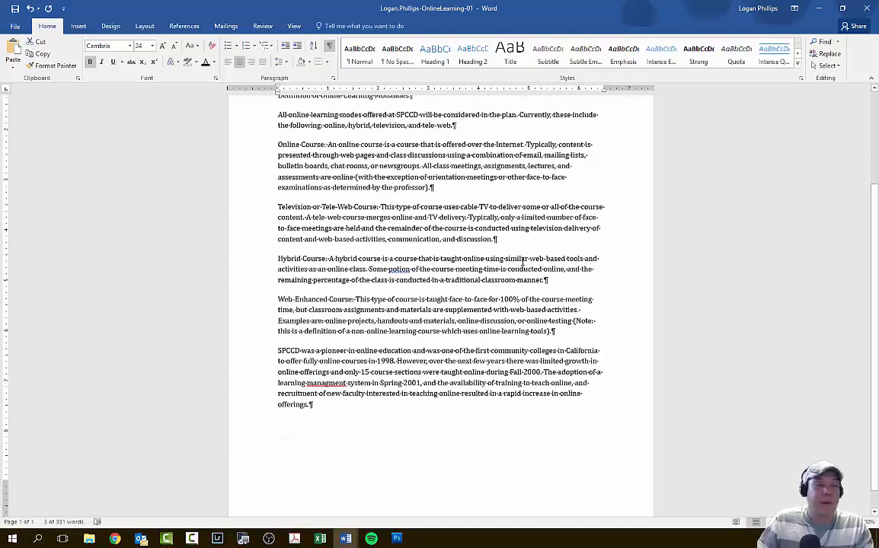
{"action": "left_click", "coordinate": [173, 303]}
{"action": "scroll", "coordinate": [175, 303], "scroll_direction": "down", "scroll_amount": 1}
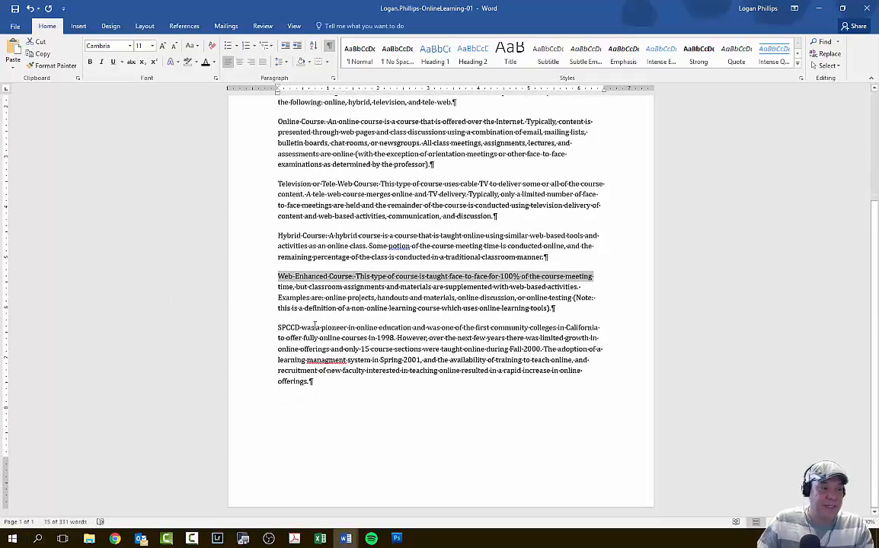
{"action": "left_click", "coordinate": [314, 329]}
{"action": "left_click_drag", "start_coordinate": [335, 387], "coordinate": [287, 333]}
{"action": "key", "text": "ctrl+c"}
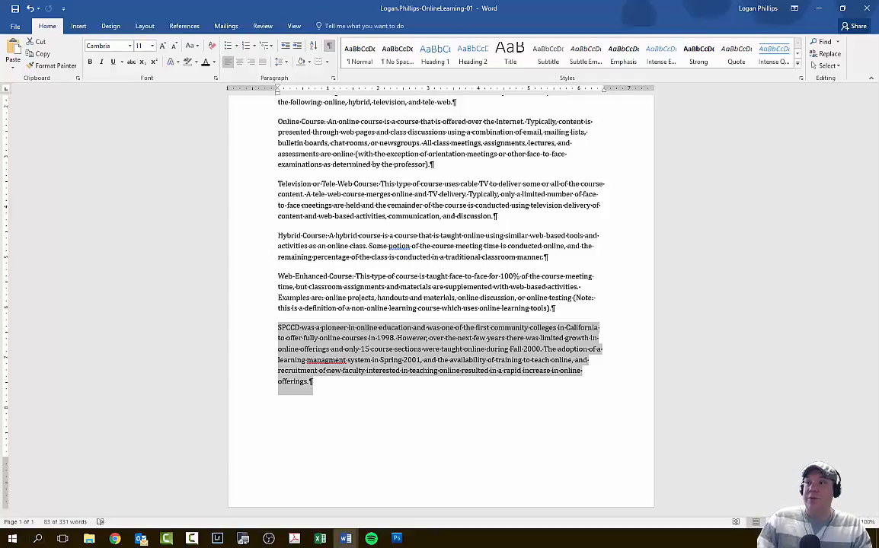
{"action": "key", "text": "Delete"}
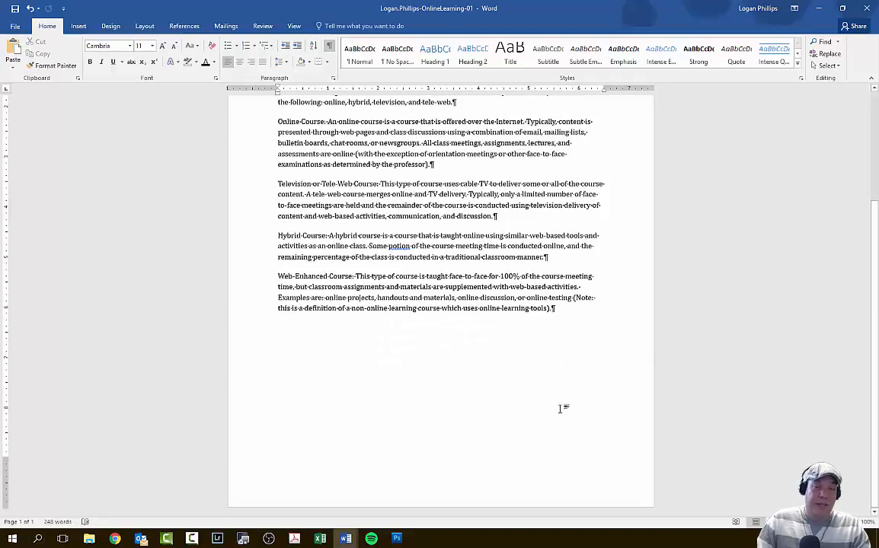
- Paste the cut SPCCD paragraph directly above the Definition of Online Learning Modalities line and open the paste options
{"action": "scroll", "coordinate": [490, 405], "scroll_direction": "up", "scroll_amount": 5}
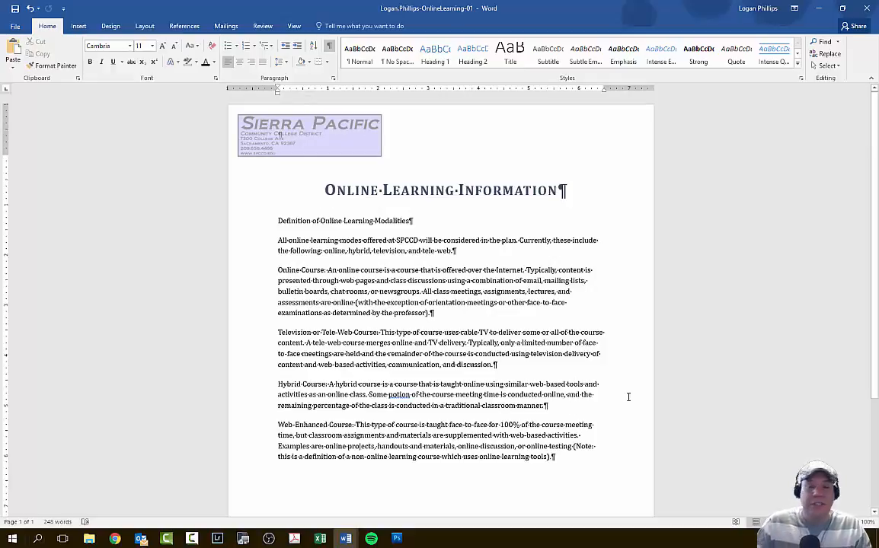
{"action": "left_click", "coordinate": [279, 219]}
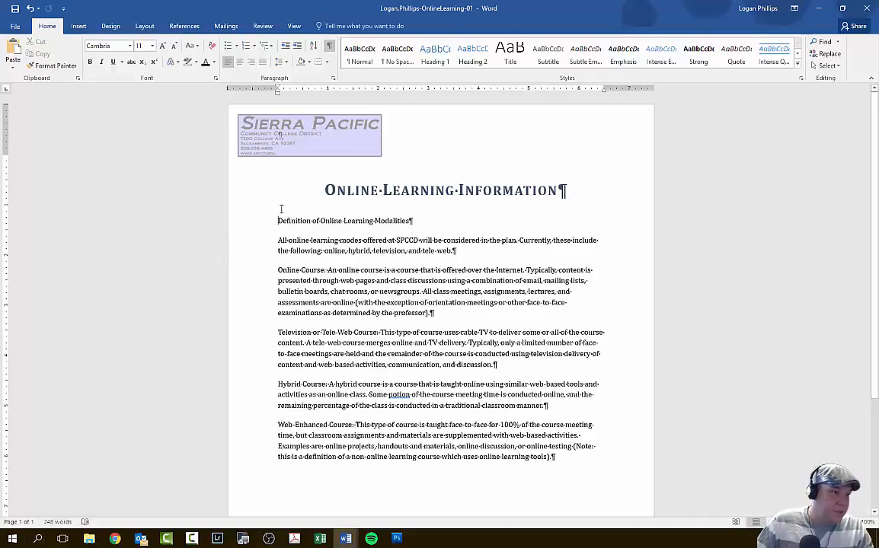
{"action": "left_click", "coordinate": [280, 207]}
{"action": "left_click", "coordinate": [277, 224]}
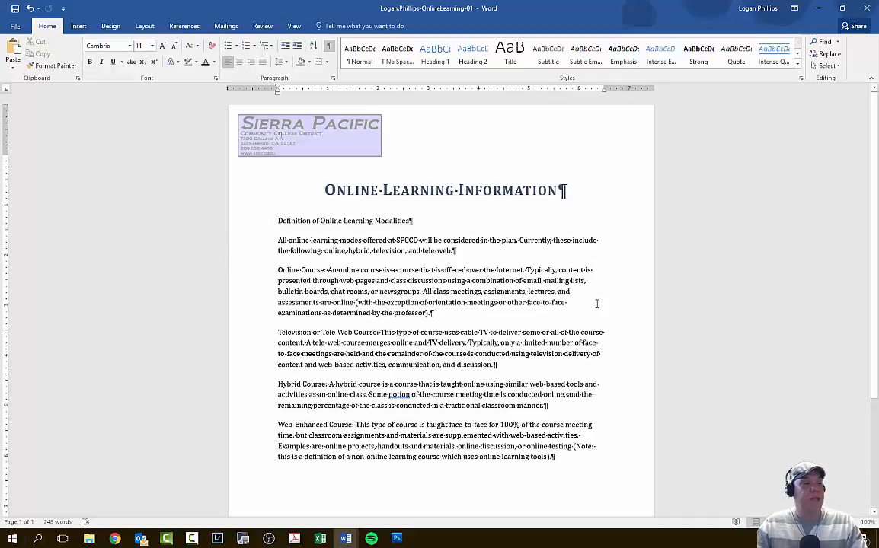
{"action": "key", "text": "ctrl+v"}
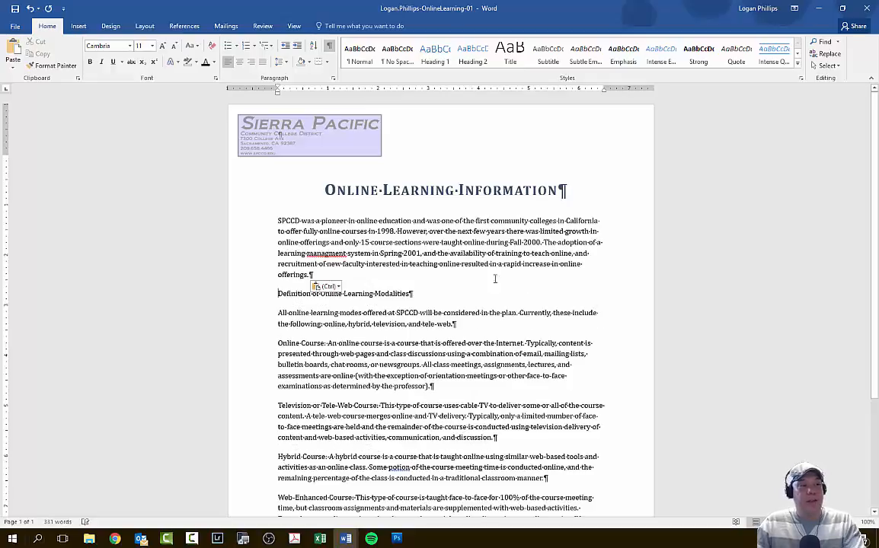
{"action": "scroll", "coordinate": [522, 306], "scroll_direction": "down", "scroll_amount": 5}
{"action": "scroll", "coordinate": [428, 427], "scroll_direction": "up", "scroll_amount": 5}
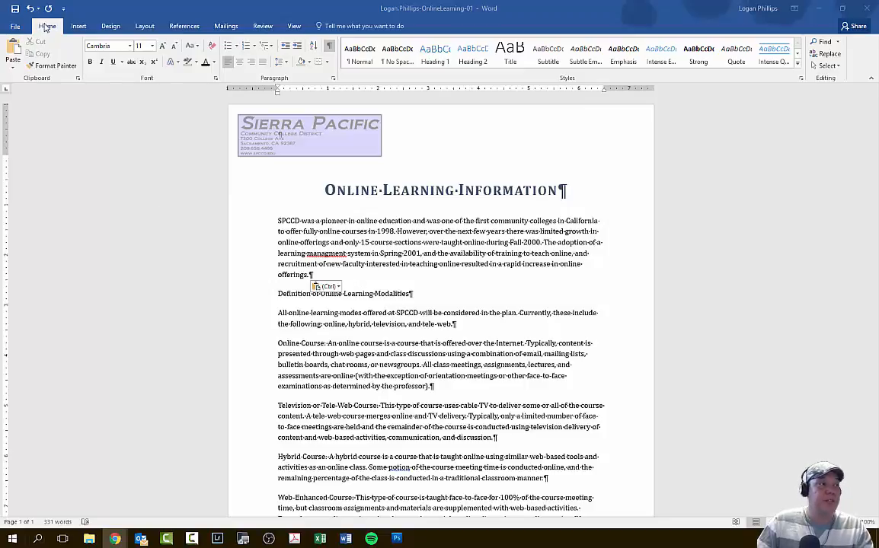
{"action": "left_click", "coordinate": [13, 68]}
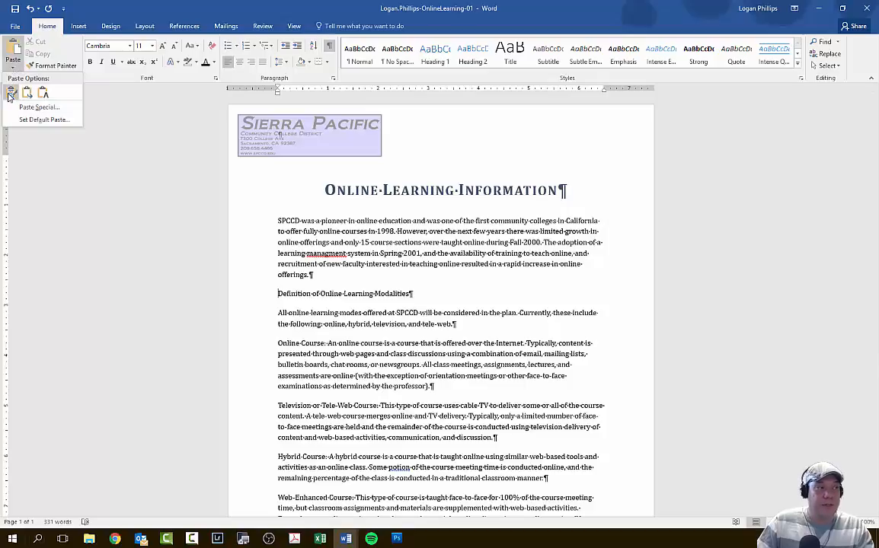
- Insert the text "Where are we now with Online Learning?" at the start of the SPCCD paragraph below the title
{"action": "left_click", "coordinate": [81, 263]}
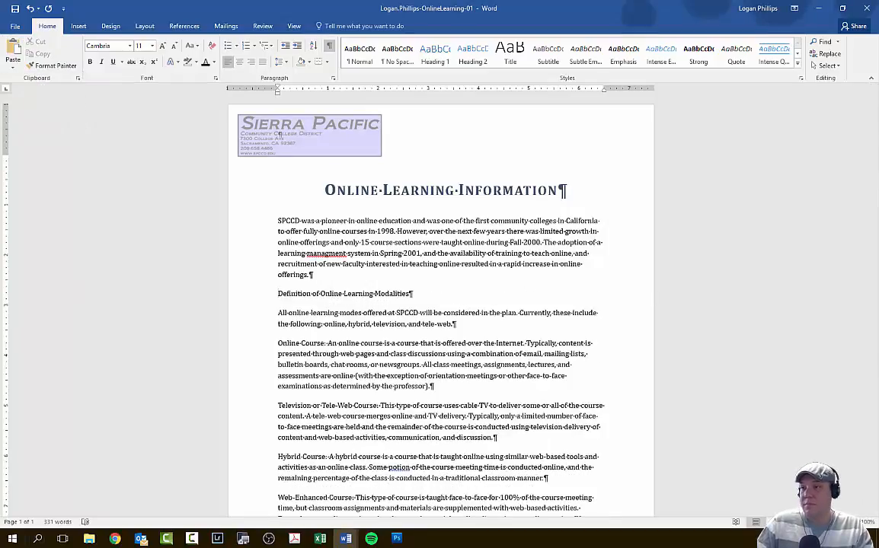
{"action": "key", "text": "alt+Tab"}
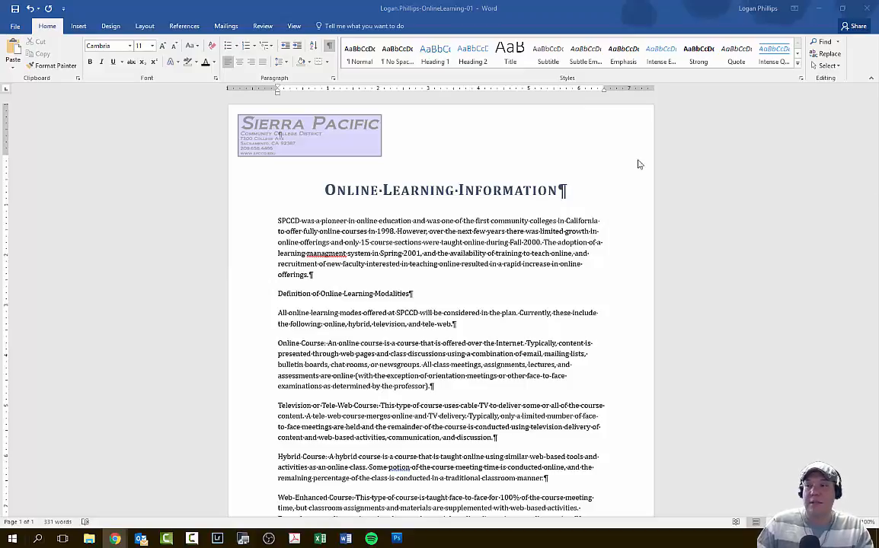
{"action": "left_click", "coordinate": [275, 223]}
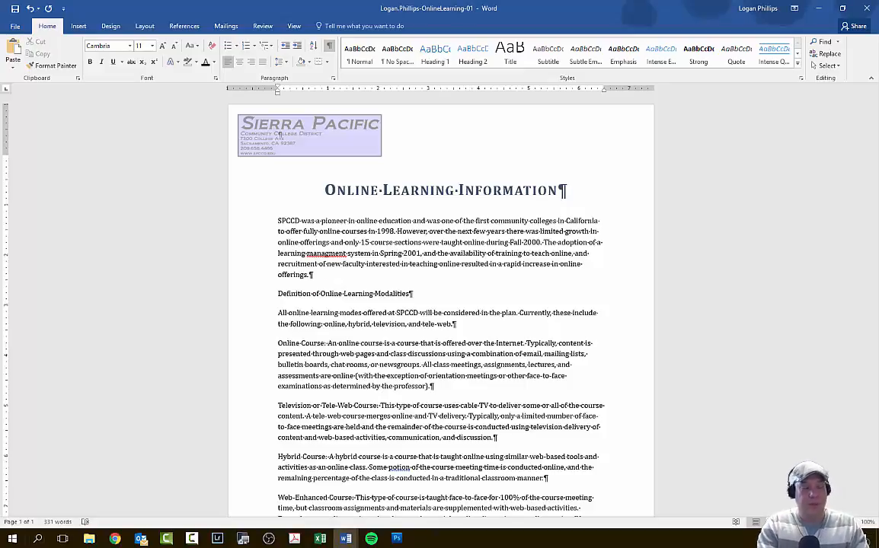
{"action": "type", "text": "Where are we "}
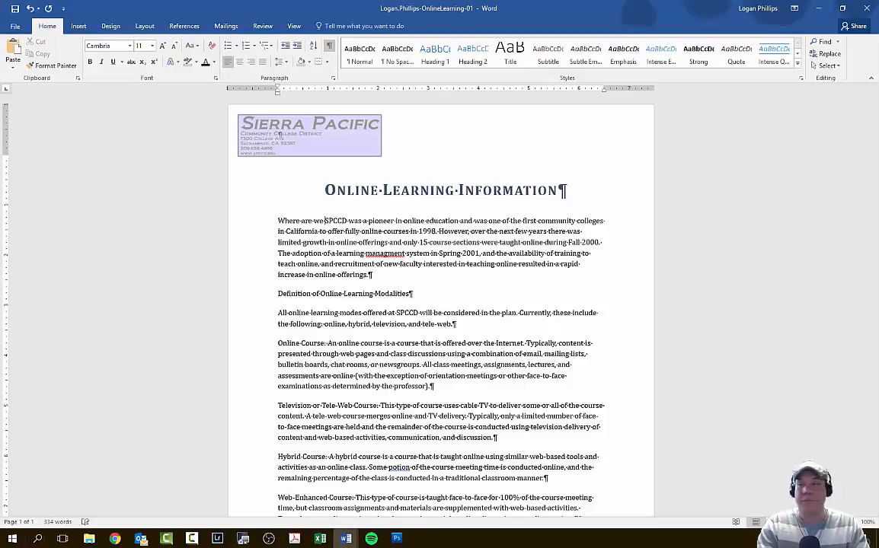
{"action": "type", "text": "now with On"}
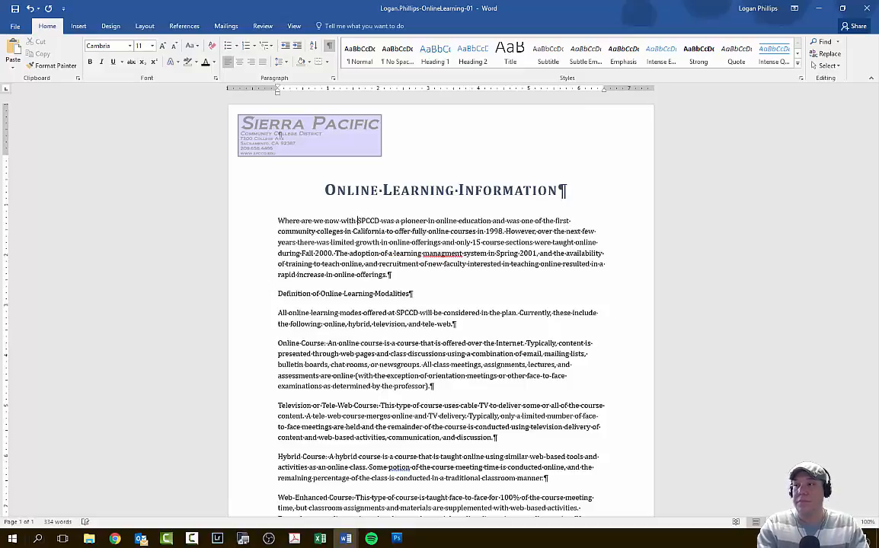
{"action": "type", "text": "line Learning"}
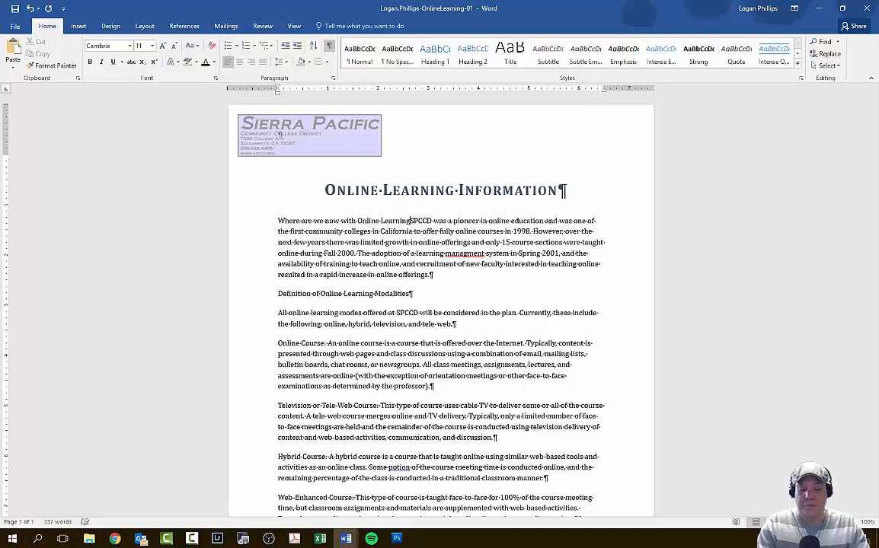
{"action": "type", "text": "?"}
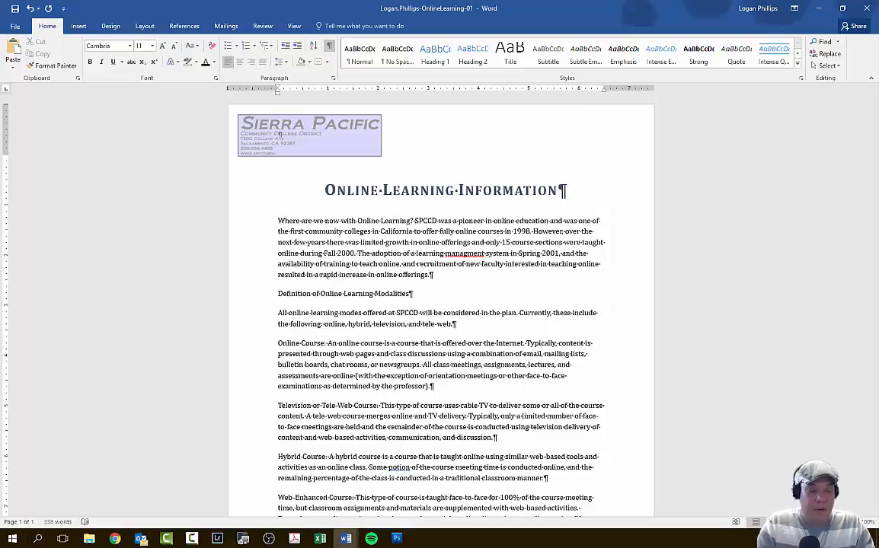
- Split the question into its own paragraph above the SPCCD text, with no space after the question mark
{"action": "key", "text": "Return"}
{"action": "key", "text": "BackSpace"}
{"action": "key", "text": "BackSpace"}
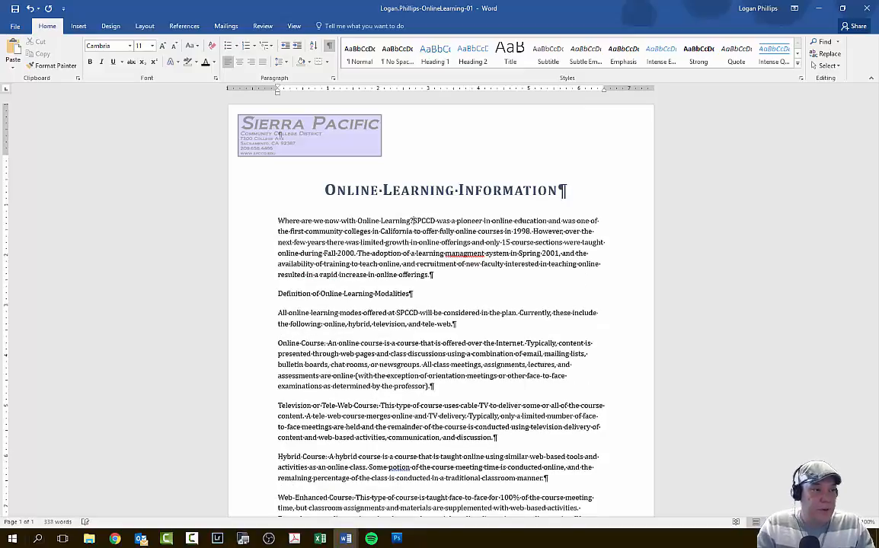
{"action": "key", "text": "Return"}
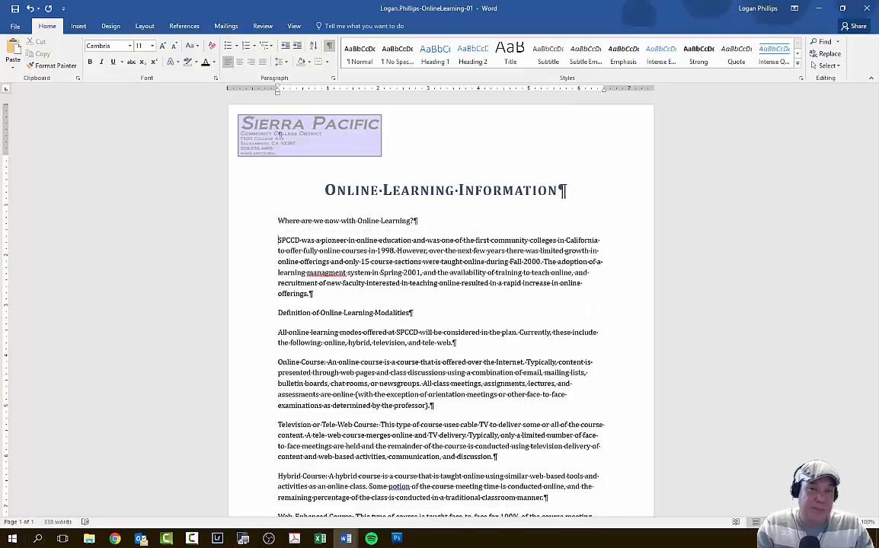
{"action": "key", "text": "BackSpace"}
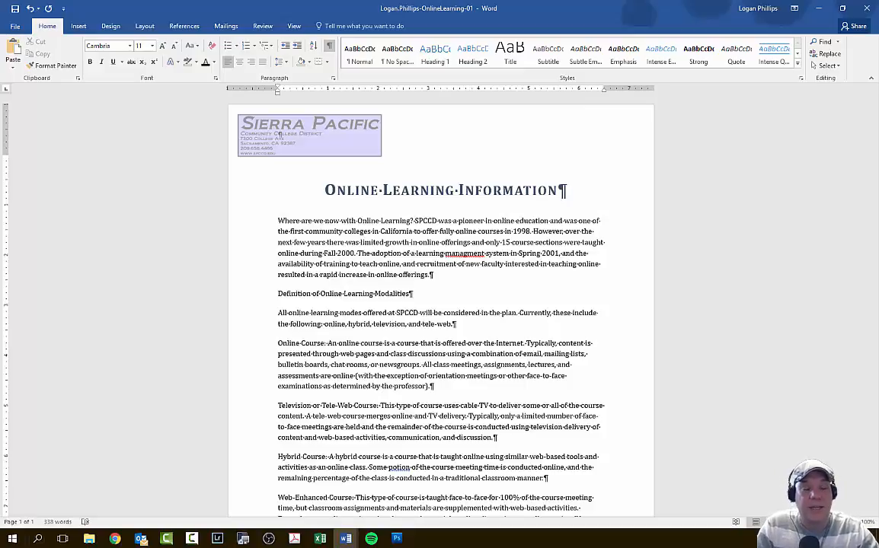
{"action": "key", "text": "Return"}
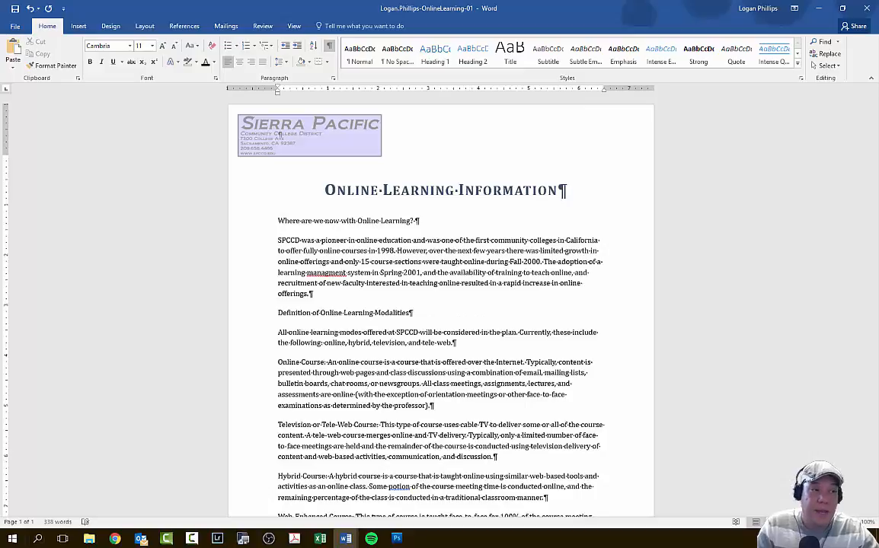
{"action": "key", "text": "BackSpace"}
{"action": "key", "text": "BackSpace"}
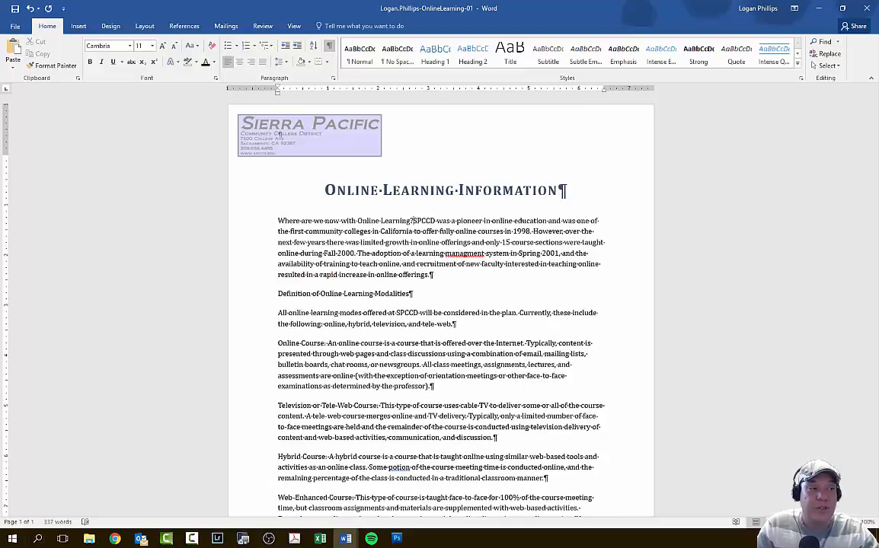
{"action": "key", "text": "Return"}
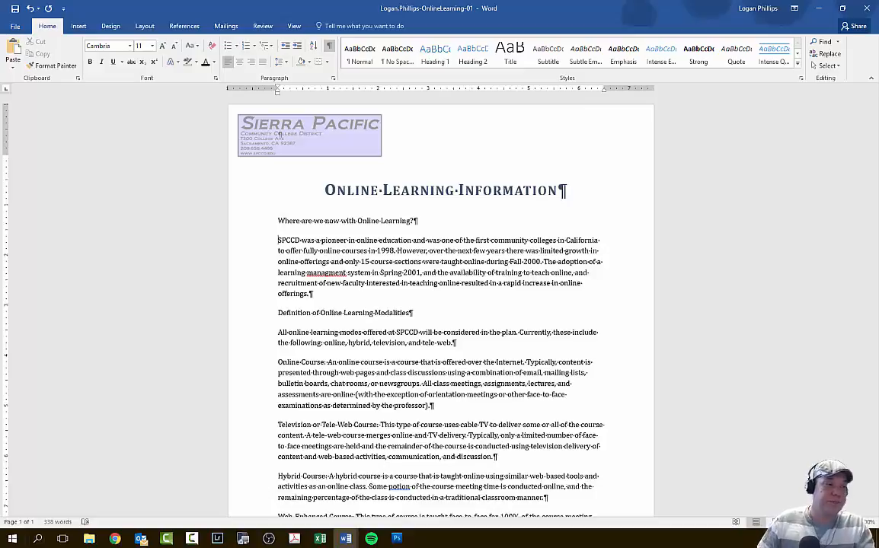
- Move the entire Hybrid Course paragraph so it sits directly above the Television or Tele-Web Course paragraph
{"action": "scroll", "coordinate": [602, 298], "scroll_direction": "down", "scroll_amount": 1}
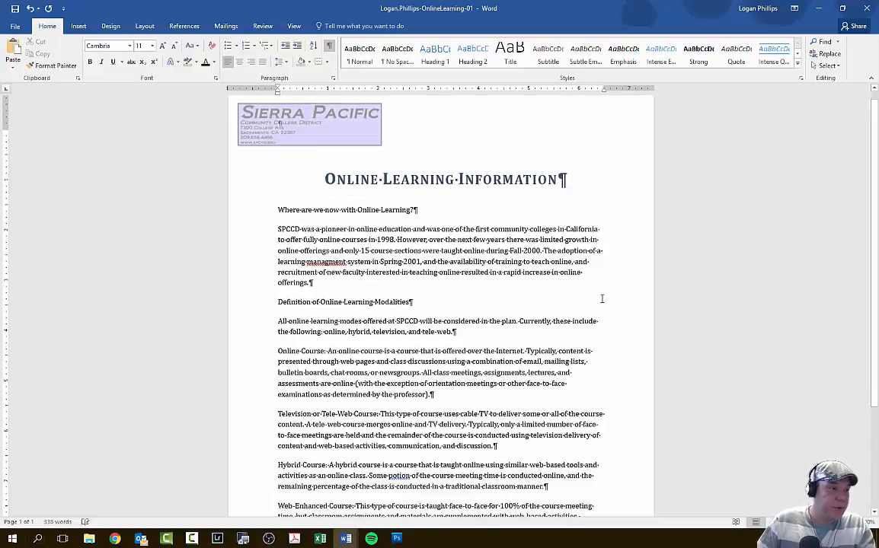
{"action": "scroll", "coordinate": [603, 298], "scroll_direction": "down", "scroll_amount": 5}
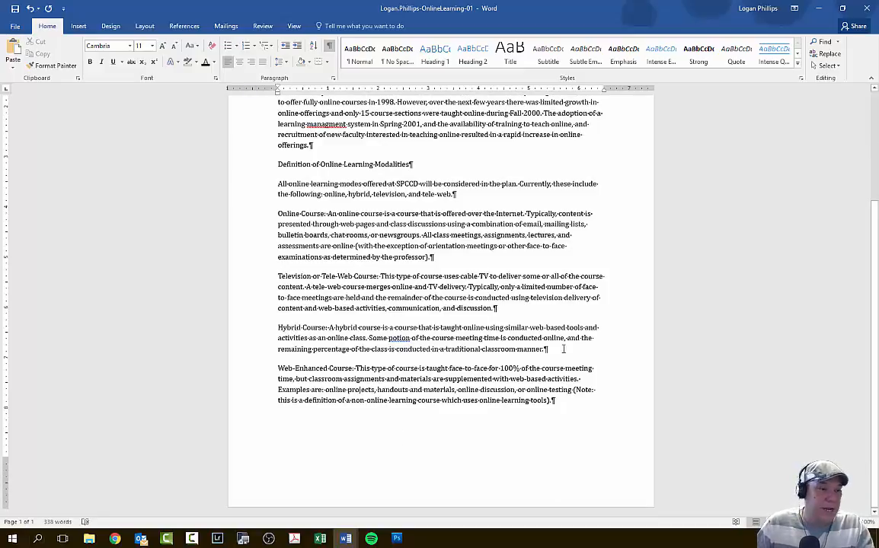
{"action": "left_click_drag", "start_coordinate": [562, 349], "coordinate": [278, 327]}
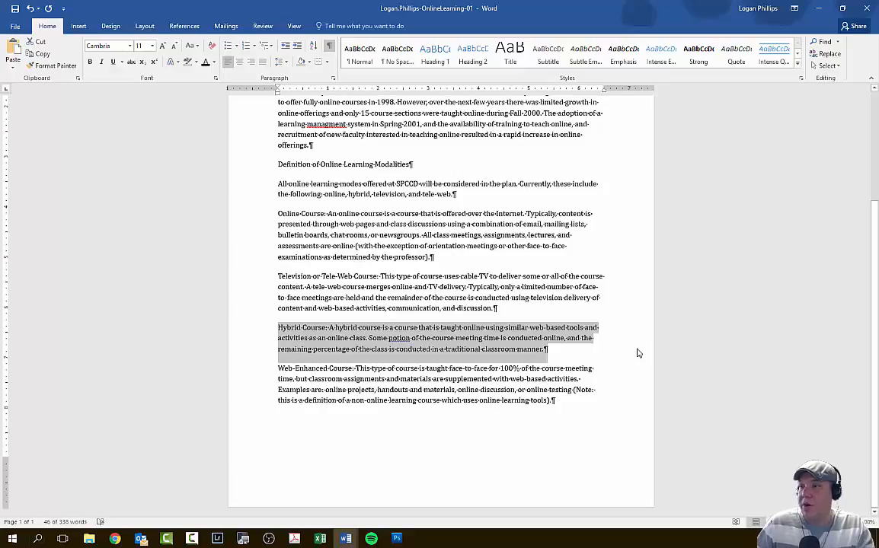
{"action": "scroll", "coordinate": [335, 390], "scroll_direction": "up", "scroll_amount": 1}
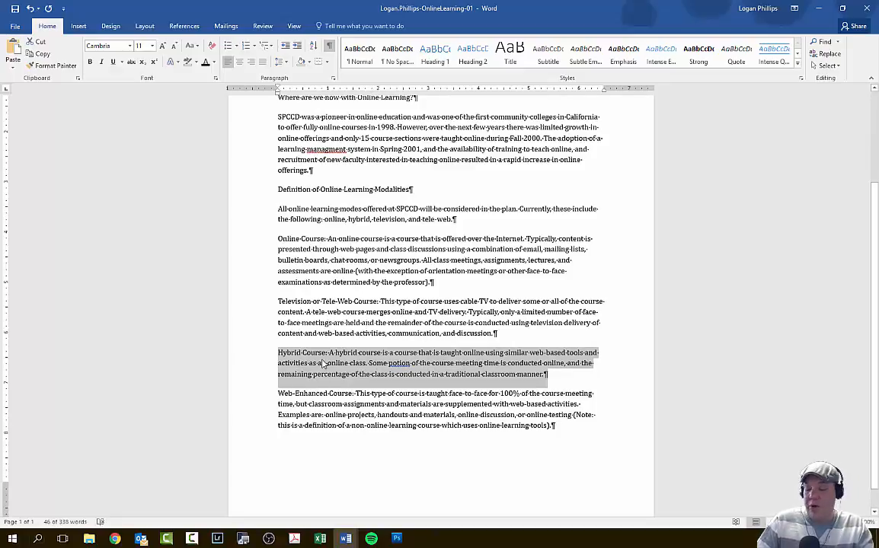
{"action": "left_click_drag", "start_coordinate": [315, 369], "coordinate": [276, 305]}
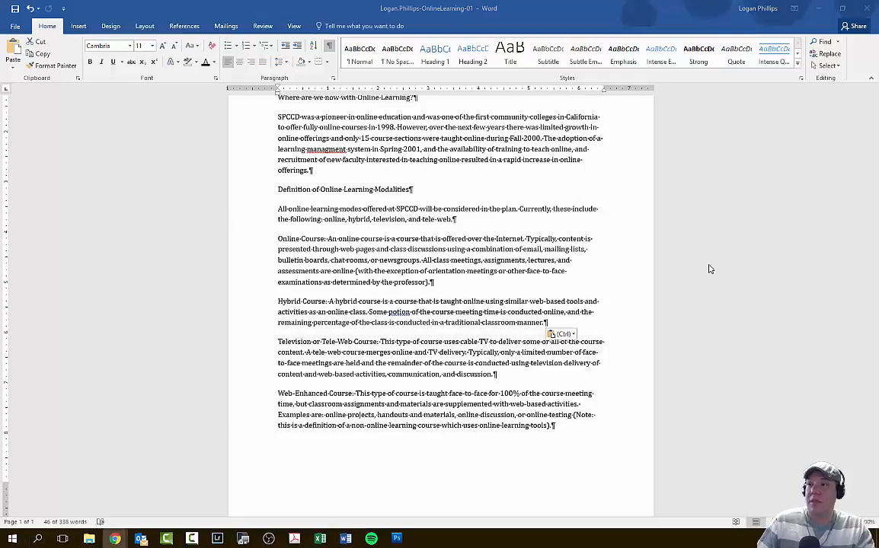
- In the font settings for the "Where are we now with Online Learning?" heading, choose size 12 and font color Blue-Gray, Text 2
{"action": "scroll", "coordinate": [612, 271], "scroll_direction": "up", "scroll_amount": 4}
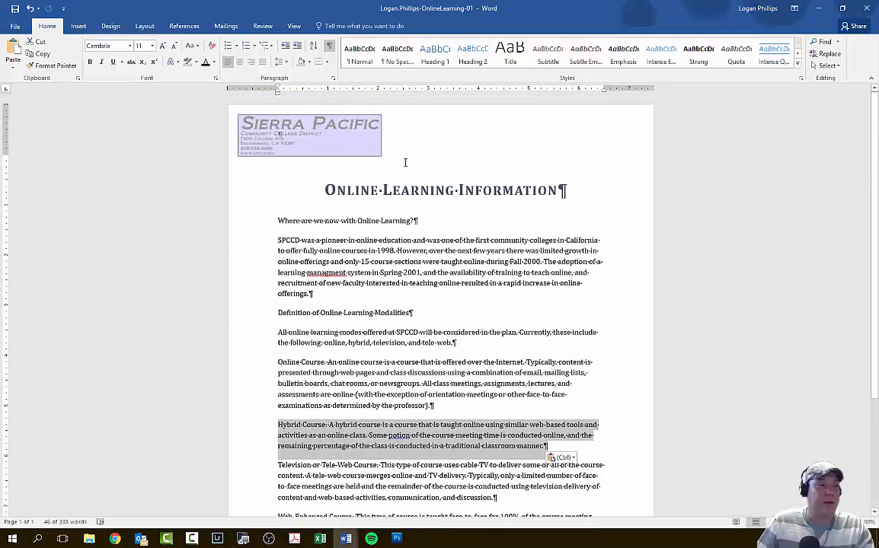
{"action": "left_click_drag", "start_coordinate": [415, 221], "coordinate": [261, 221]}
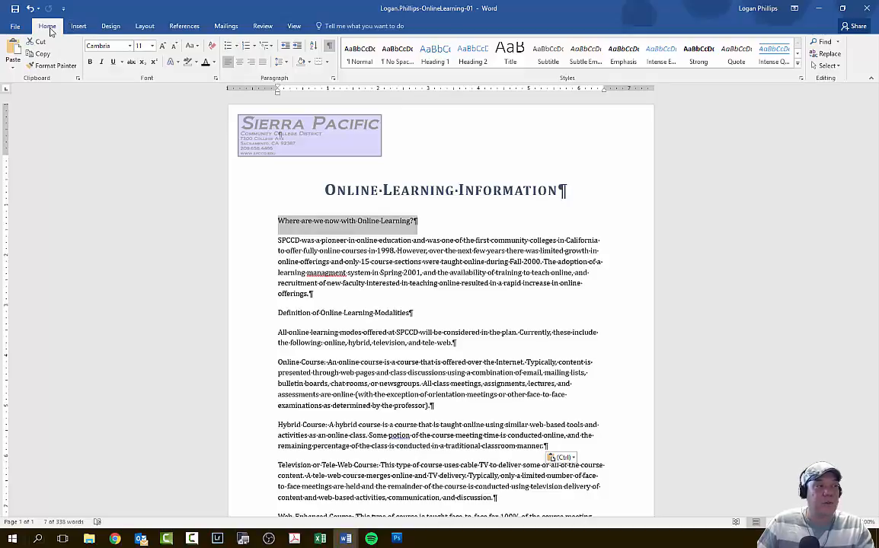
{"action": "left_click", "coordinate": [216, 80]}
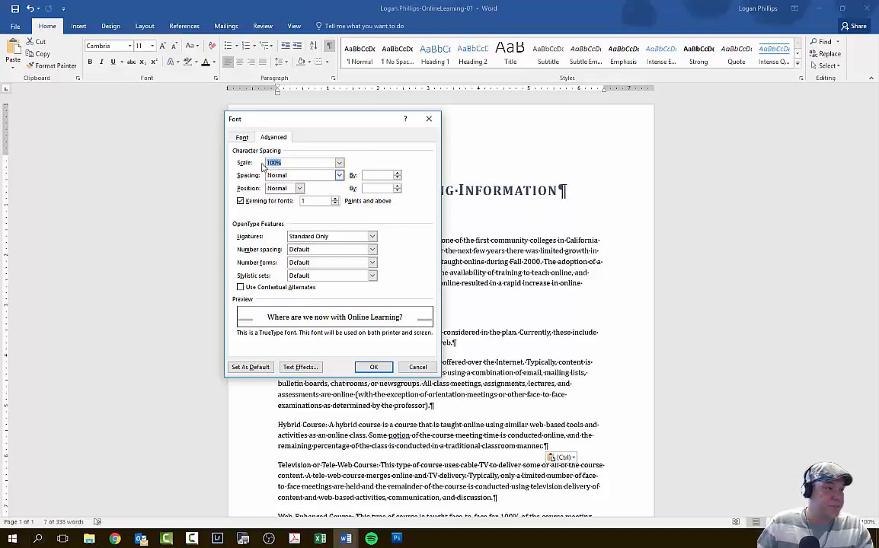
{"action": "left_click", "coordinate": [242, 138]}
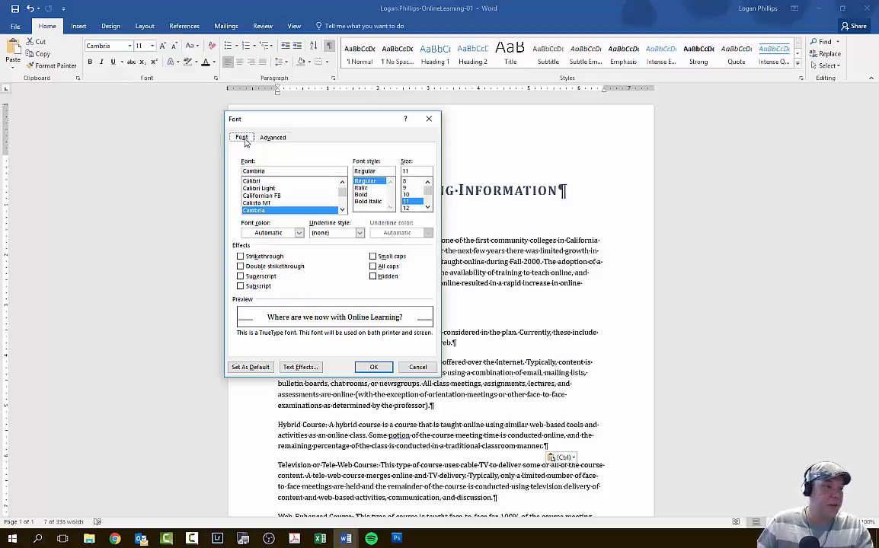
{"action": "left_click", "coordinate": [408, 209]}
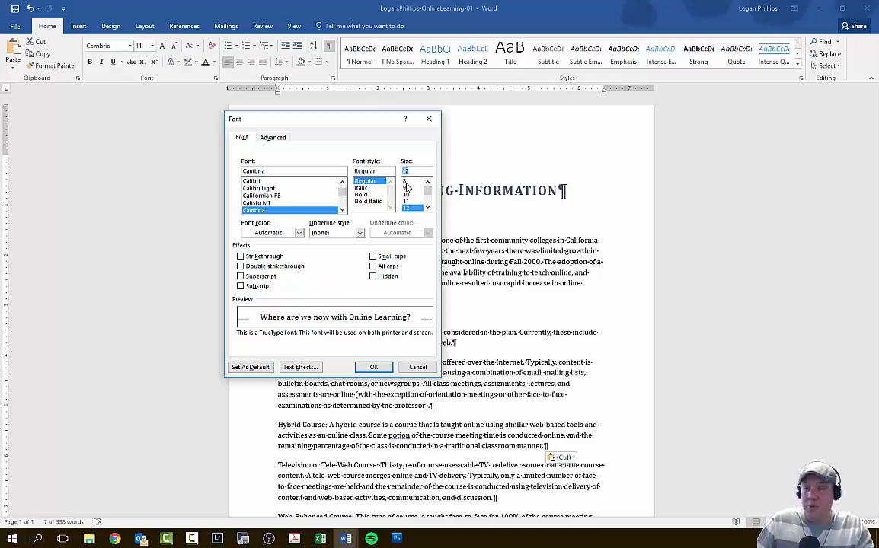
{"action": "left_click", "coordinate": [266, 232]}
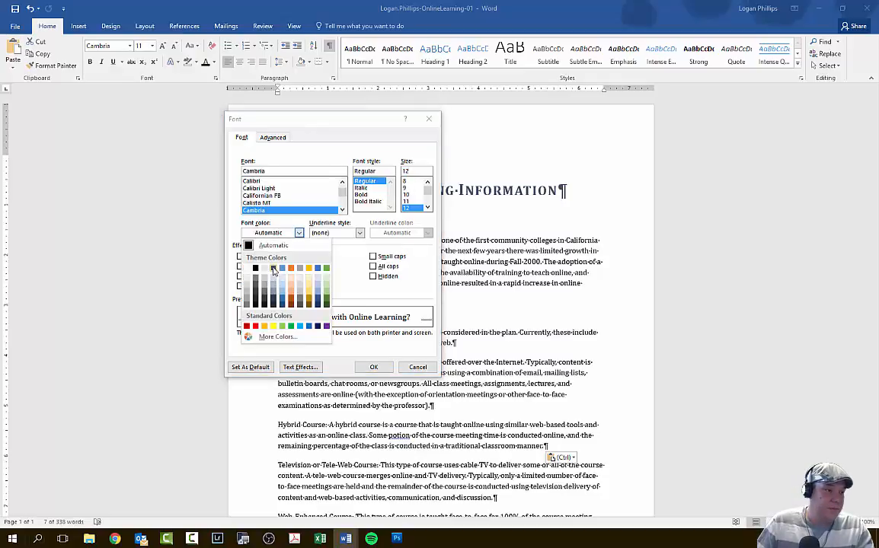
{"action": "left_click", "coordinate": [274, 269]}
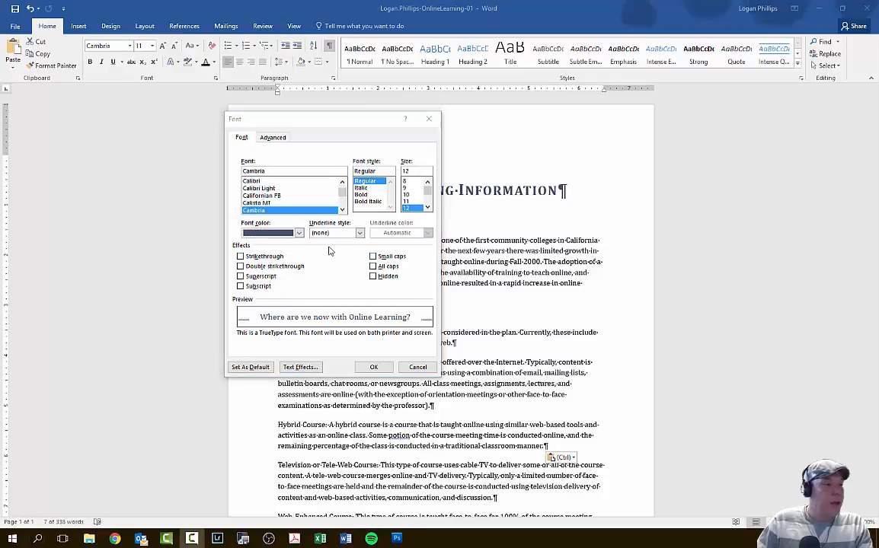
- Add a double underline and the all caps effect to the heading and apply the font settings
{"action": "left_click", "coordinate": [356, 233]}
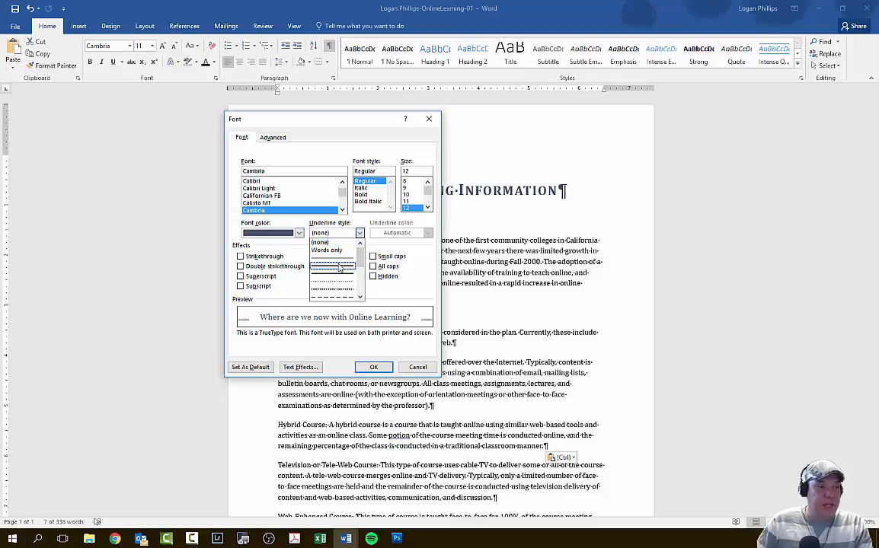
{"action": "left_click", "coordinate": [339, 267]}
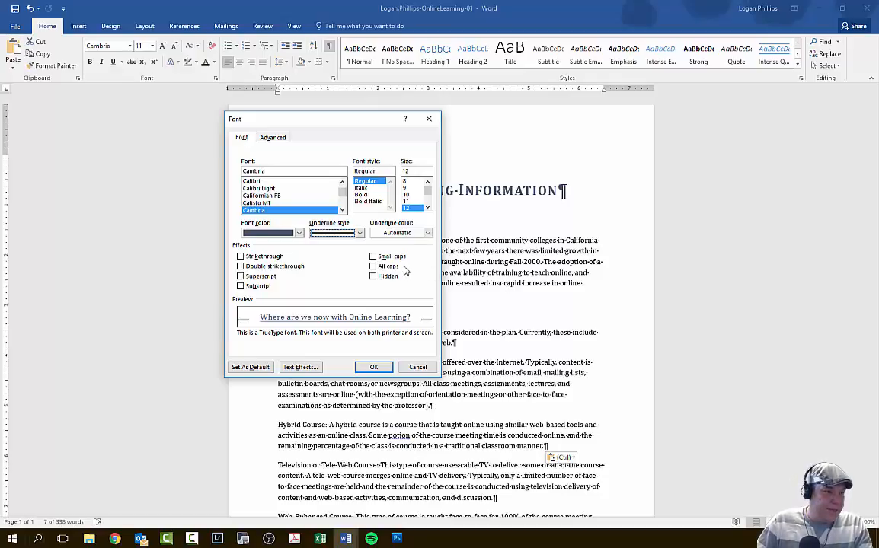
{"action": "left_click", "coordinate": [380, 267]}
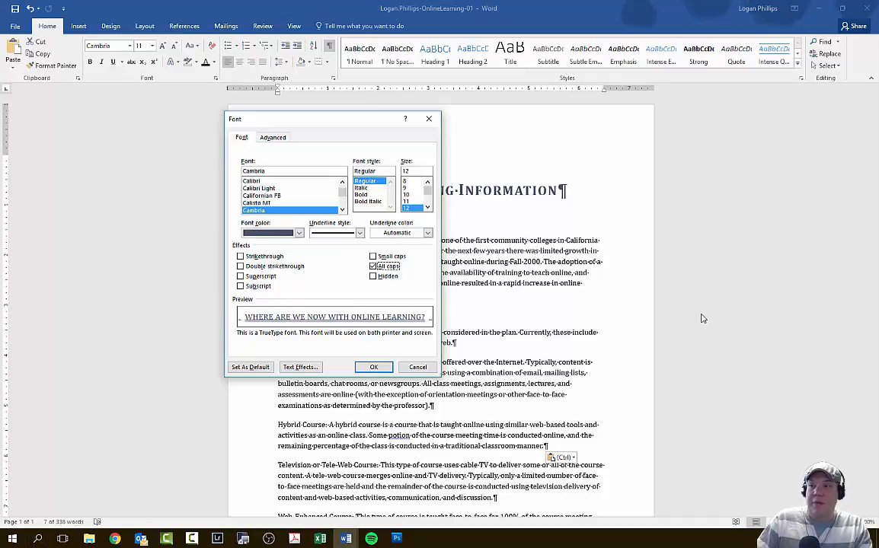
{"action": "left_click", "coordinate": [371, 368]}
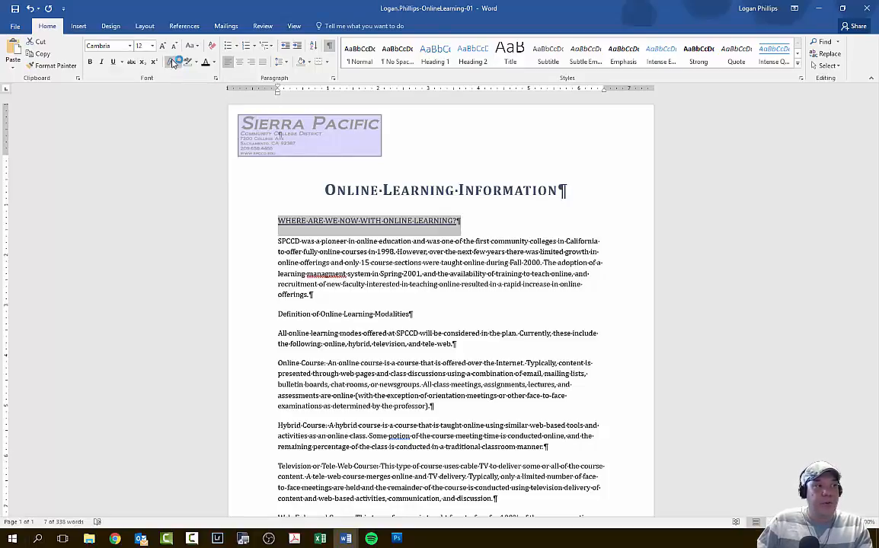
- Apply the Offset: Bottom Right outer shadow text effect to the "Where are we now with Online Learning?" heading
{"action": "left_click", "coordinate": [180, 64]}
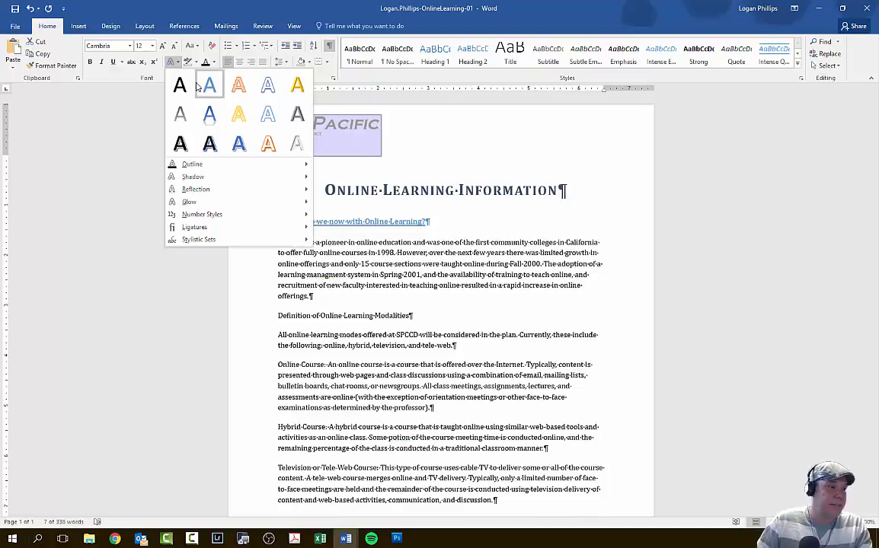
{"action": "mouse_move", "coordinate": [290, 177]}
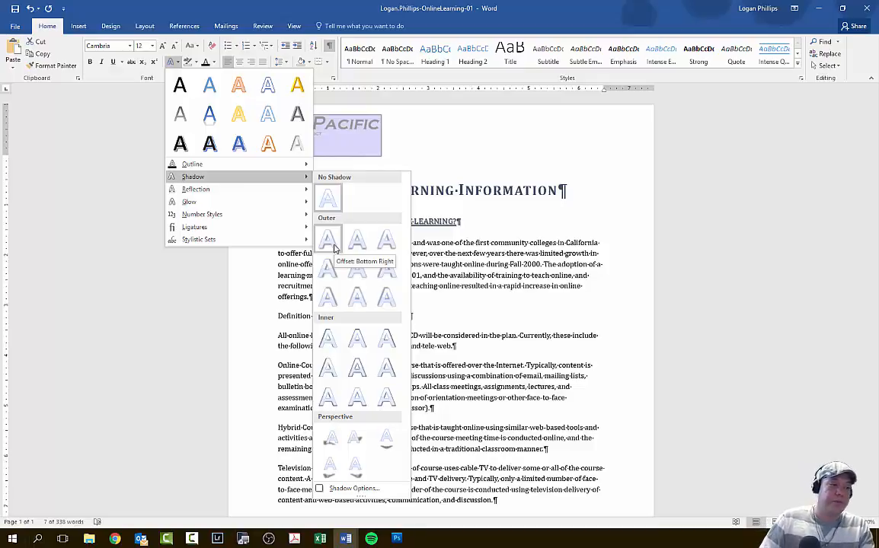
{"action": "left_click", "coordinate": [333, 248]}
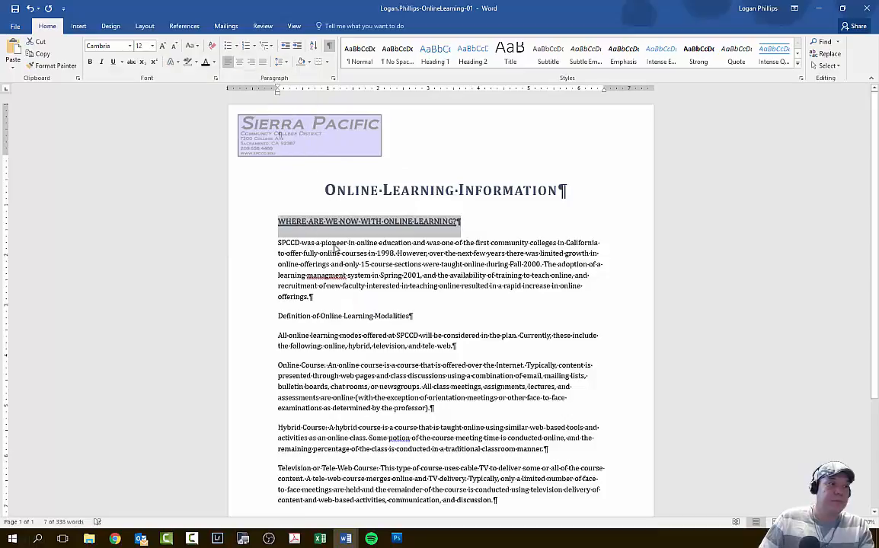
{"action": "left_click", "coordinate": [439, 287]}
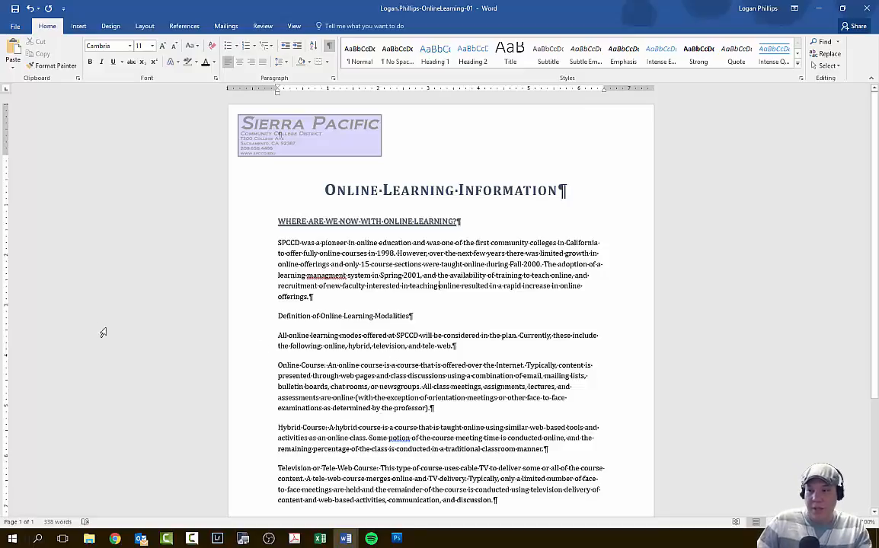
{"action": "left_click_drag", "start_coordinate": [472, 225], "coordinate": [276, 223]}
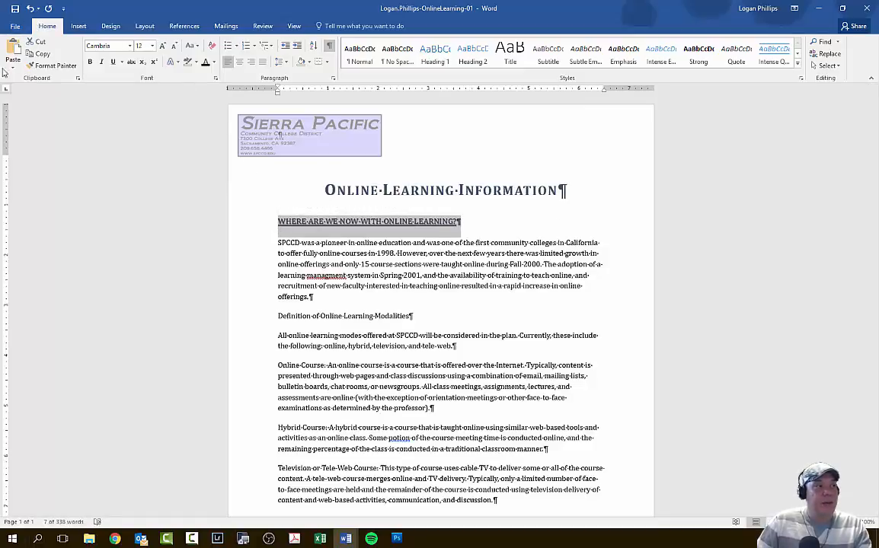
{"action": "left_click", "coordinate": [36, 66]}
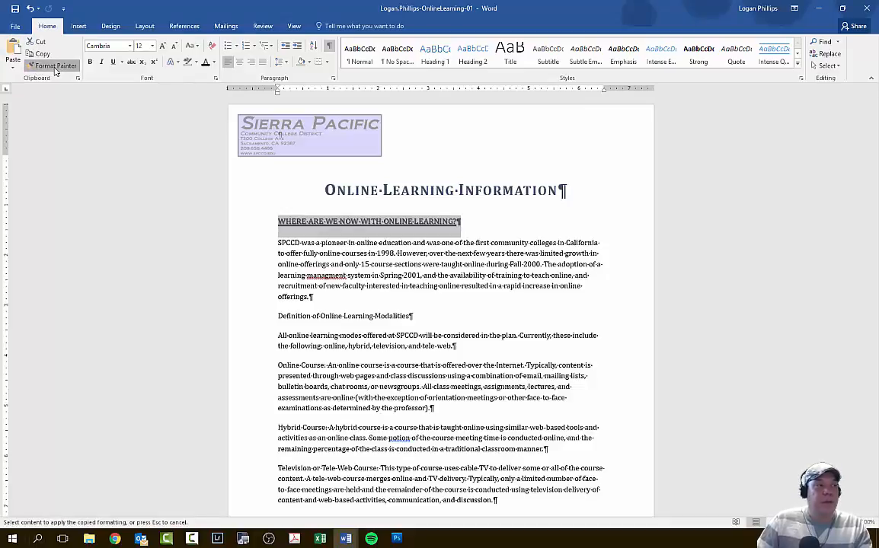
{"action": "left_click", "coordinate": [55, 66]}
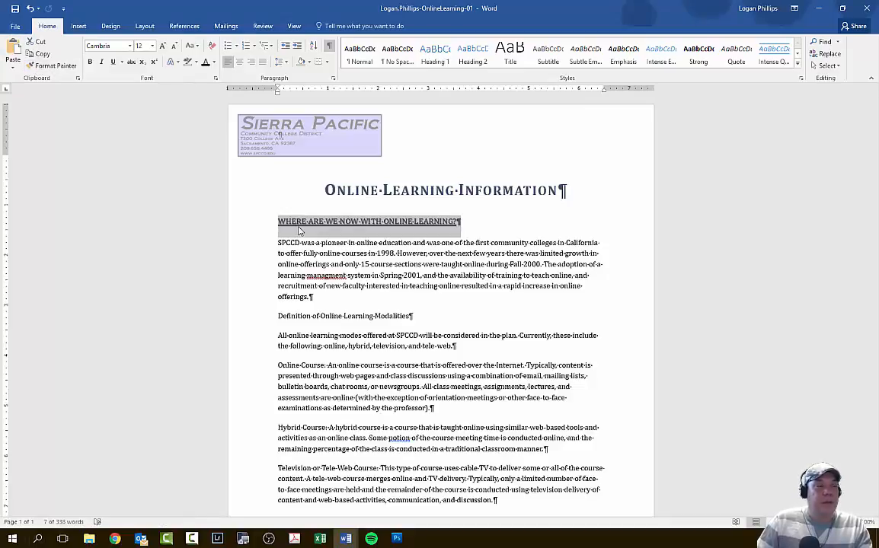
{"action": "left_click", "coordinate": [56, 67]}
{"action": "left_click", "coordinate": [56, 67]}
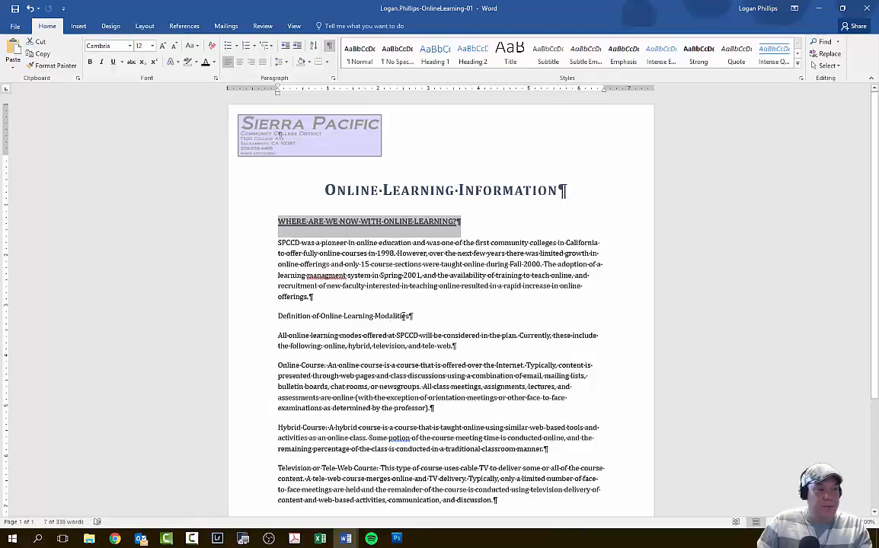
{"action": "left_click", "coordinate": [263, 316]}
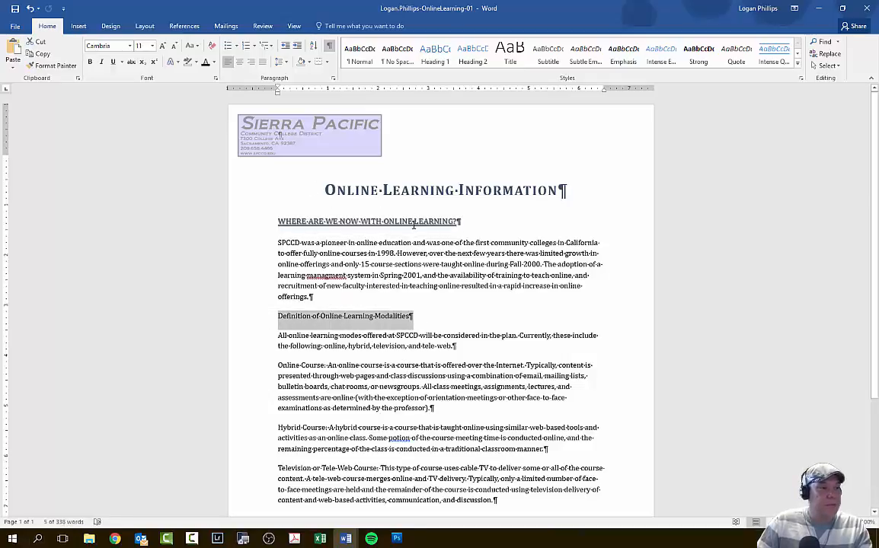
- Copy the formatting of the "Where are we now with Online Learning?" heading onto the "Definition of Online Learning Modalities" heading with Format Painter
{"action": "left_click_drag", "start_coordinate": [457, 222], "coordinate": [262, 224]}
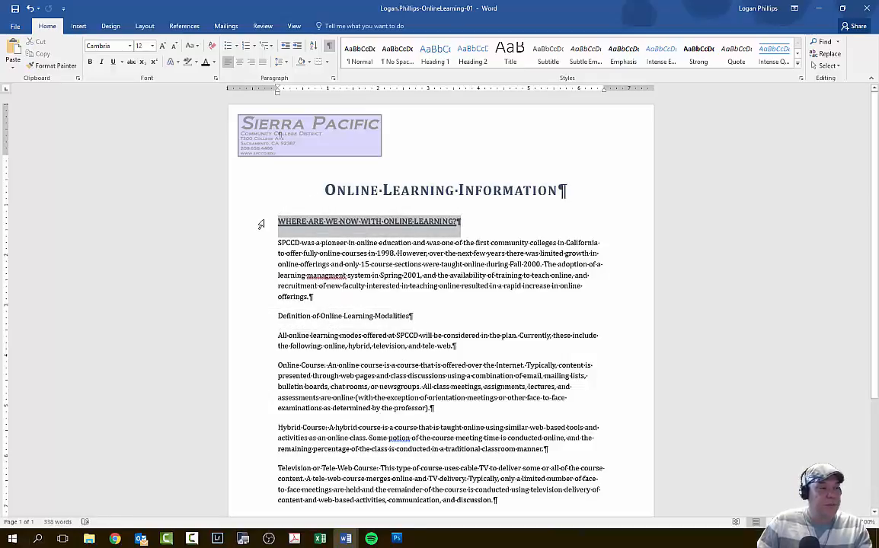
{"action": "left_click", "coordinate": [56, 66]}
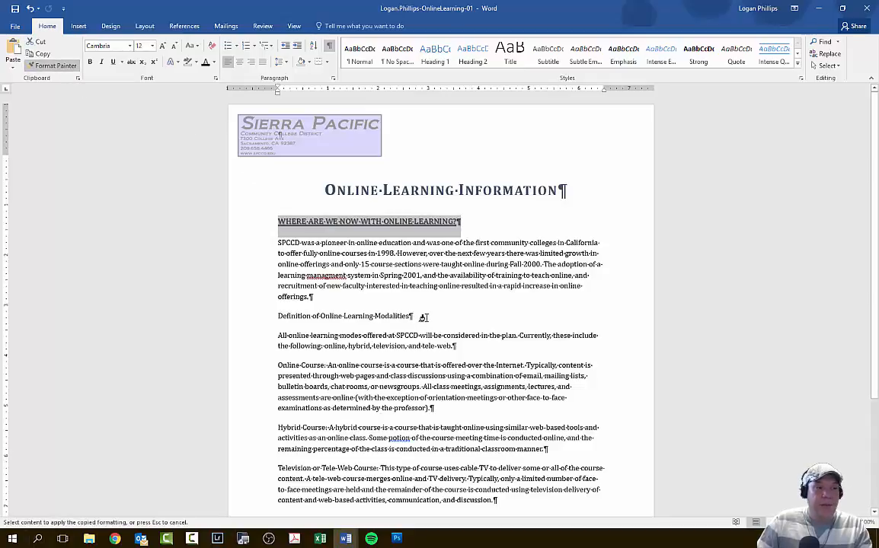
{"action": "left_click_drag", "start_coordinate": [412, 315], "coordinate": [279, 315]}
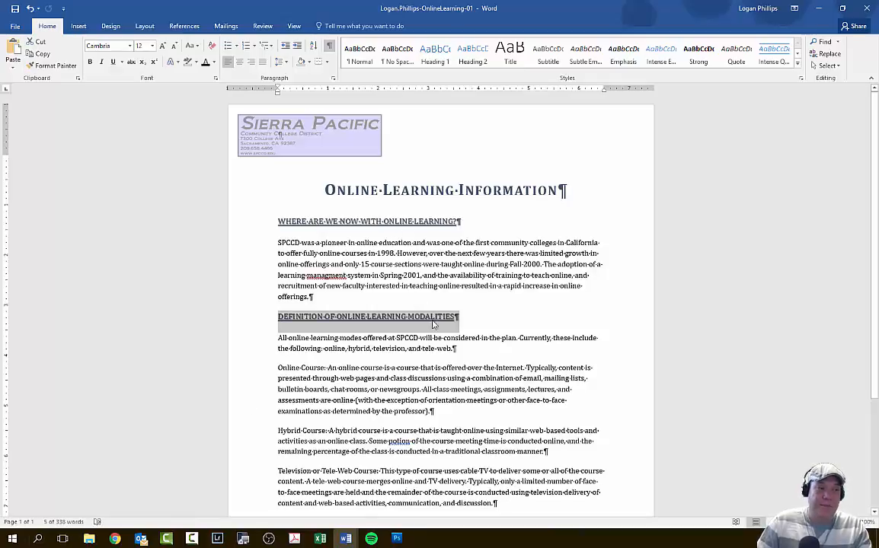
{"action": "scroll", "coordinate": [393, 287], "scroll_direction": "down", "scroll_amount": 1}
{"action": "scroll", "coordinate": [394, 274], "scroll_direction": "down", "scroll_amount": 1}
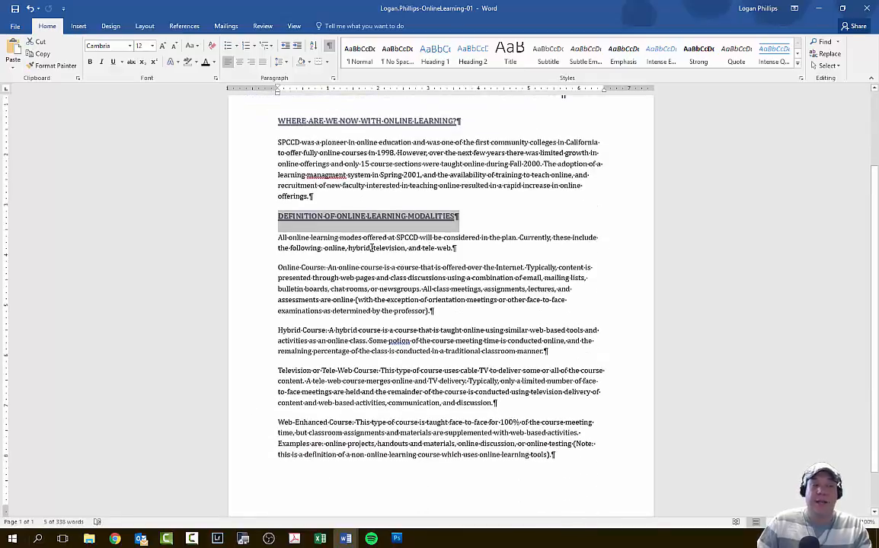
{"action": "left_click", "coordinate": [50, 68]}
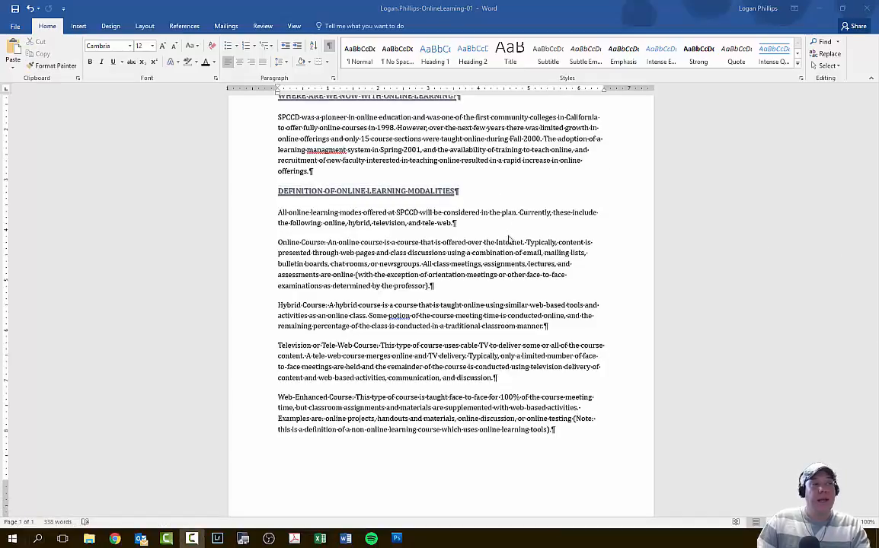
- Set the underline color of the "Where are we now with Online Learning?" heading to Blue-Gray, Text 2 in the font settings
{"action": "scroll", "coordinate": [509, 241], "scroll_direction": "up", "scroll_amount": 2}
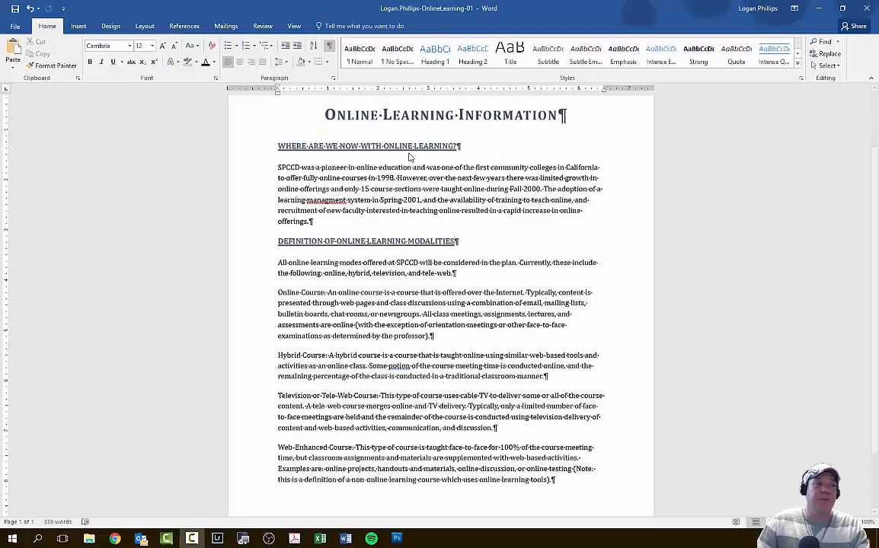
{"action": "left_click", "coordinate": [445, 155]}
{"action": "left_click_drag", "start_coordinate": [476, 147], "coordinate": [259, 145]}
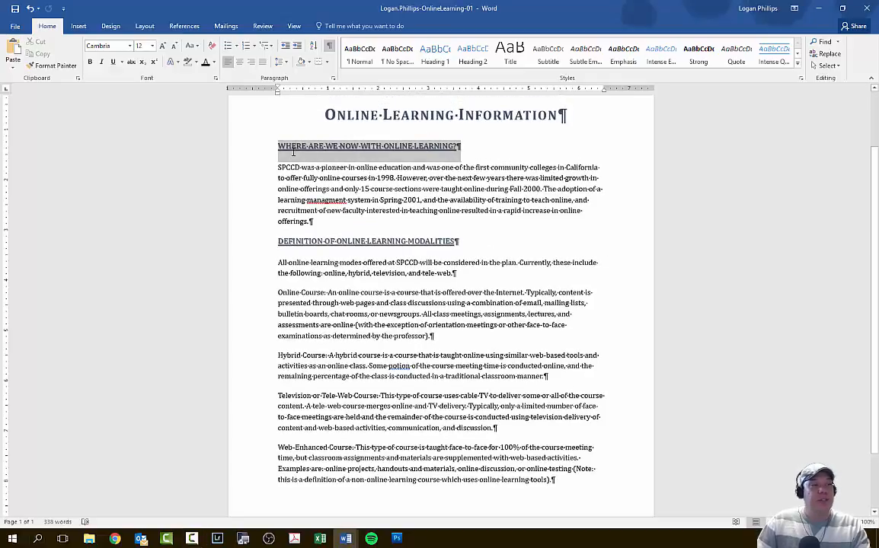
{"action": "left_click", "coordinate": [216, 80]}
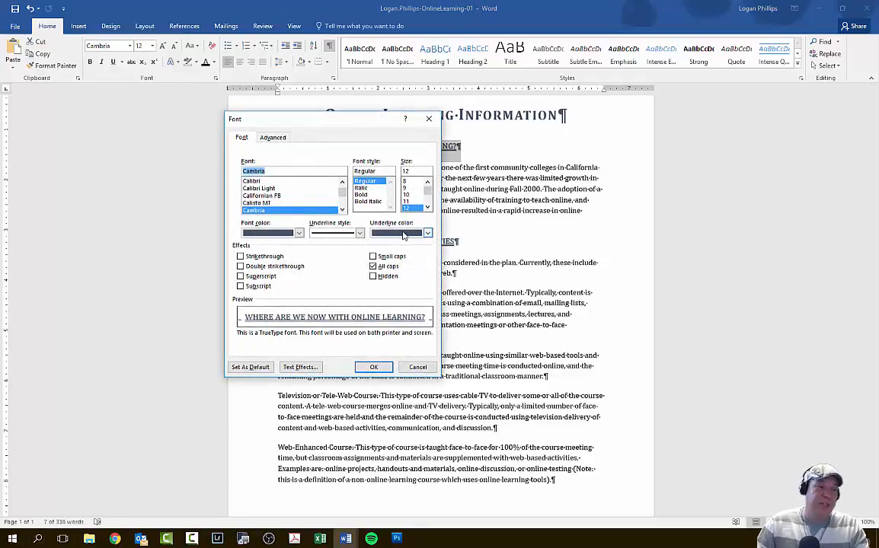
{"action": "left_click", "coordinate": [427, 232]}
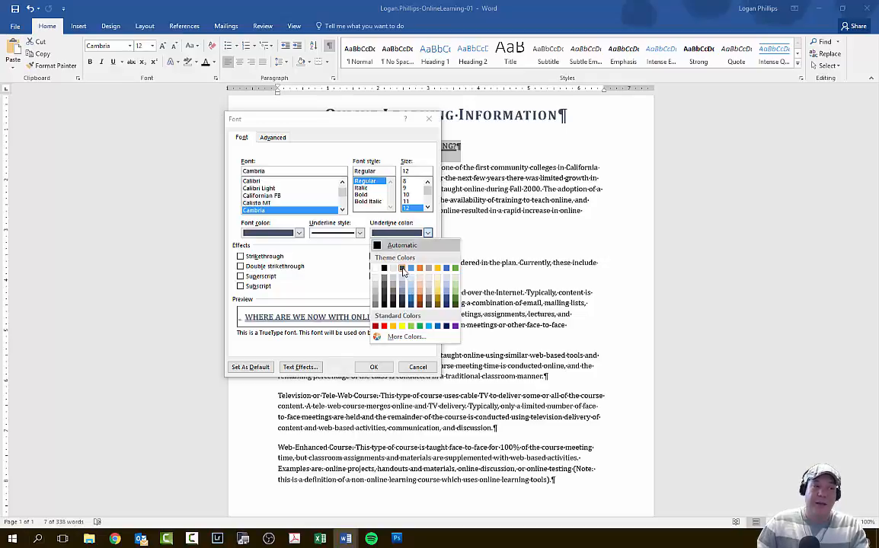
{"action": "left_click", "coordinate": [402, 271]}
{"action": "left_click", "coordinate": [373, 367]}
- Format the "Online Course:" lead-in of its paragraph as bold with small caps and font color Blue-Gray, Text 2
{"action": "scroll", "coordinate": [429, 271], "scroll_direction": "down", "scroll_amount": 2}
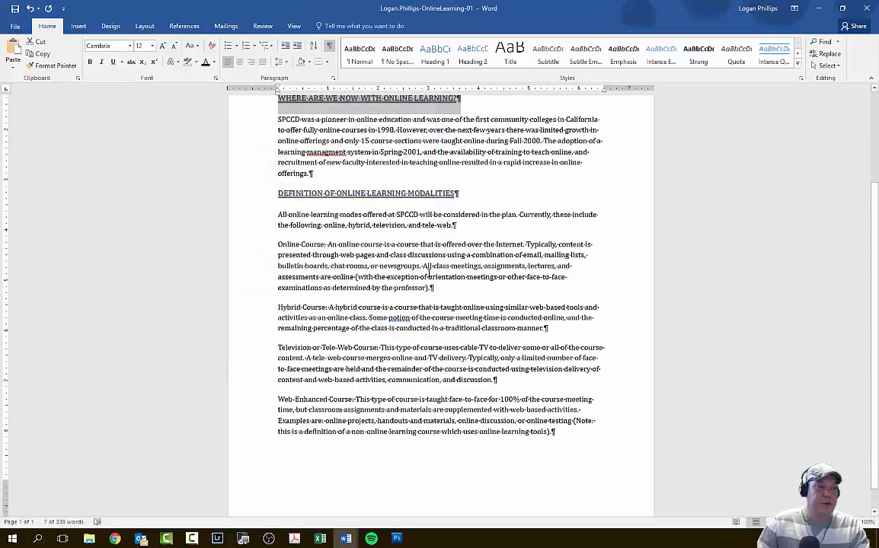
{"action": "scroll", "coordinate": [379, 196], "scroll_direction": "down", "scroll_amount": 1}
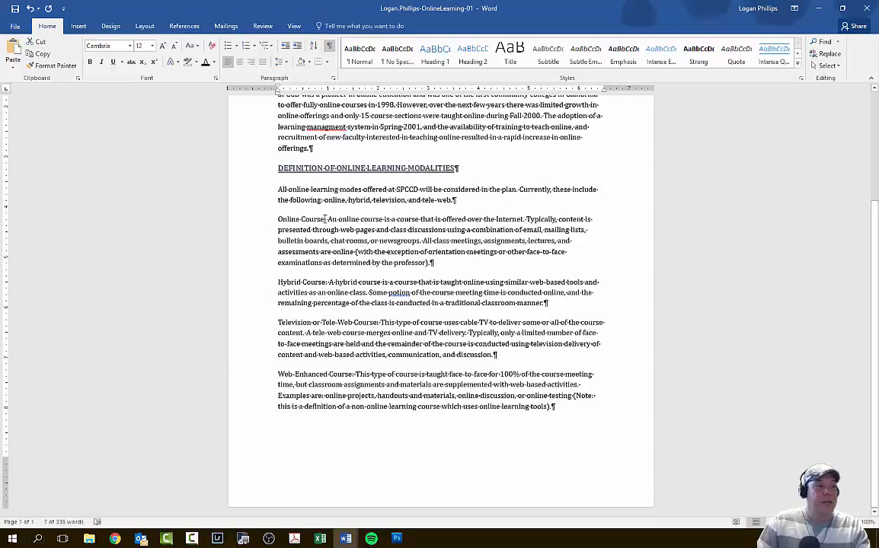
{"action": "left_click_drag", "start_coordinate": [326, 219], "coordinate": [278, 219]}
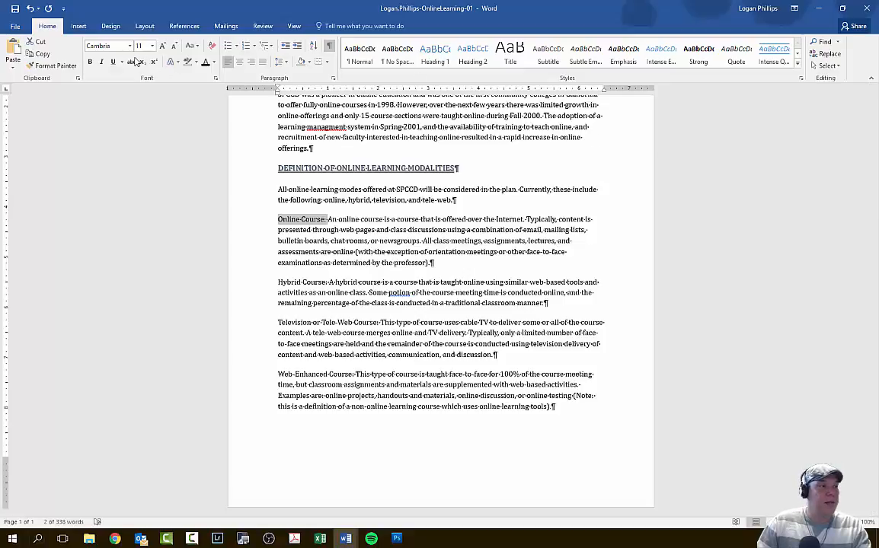
{"action": "left_click", "coordinate": [215, 77]}
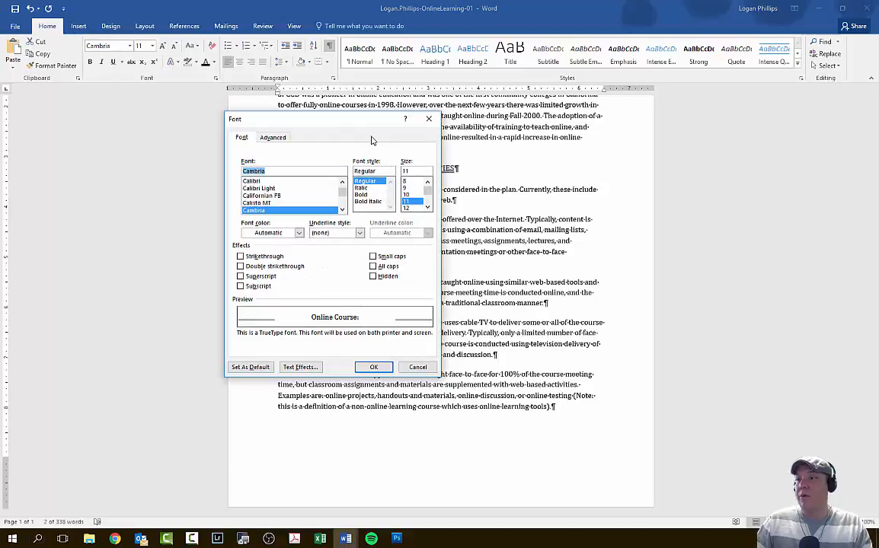
{"action": "left_click", "coordinate": [373, 195]}
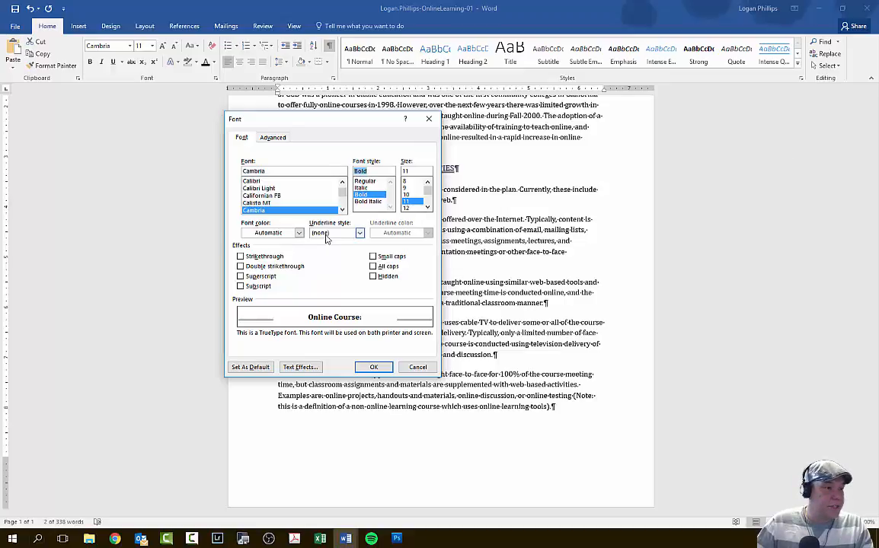
{"action": "left_click", "coordinate": [298, 232]}
{"action": "left_click", "coordinate": [272, 268]}
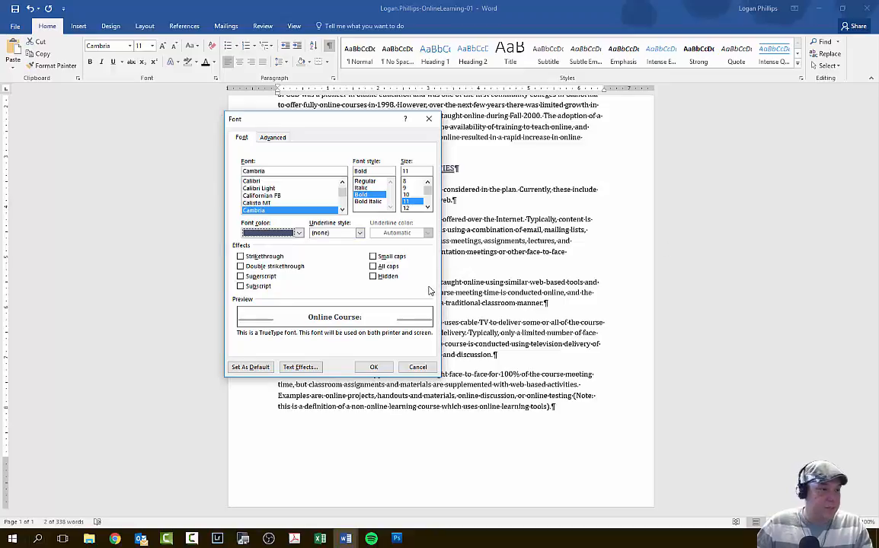
{"action": "left_click", "coordinate": [393, 258]}
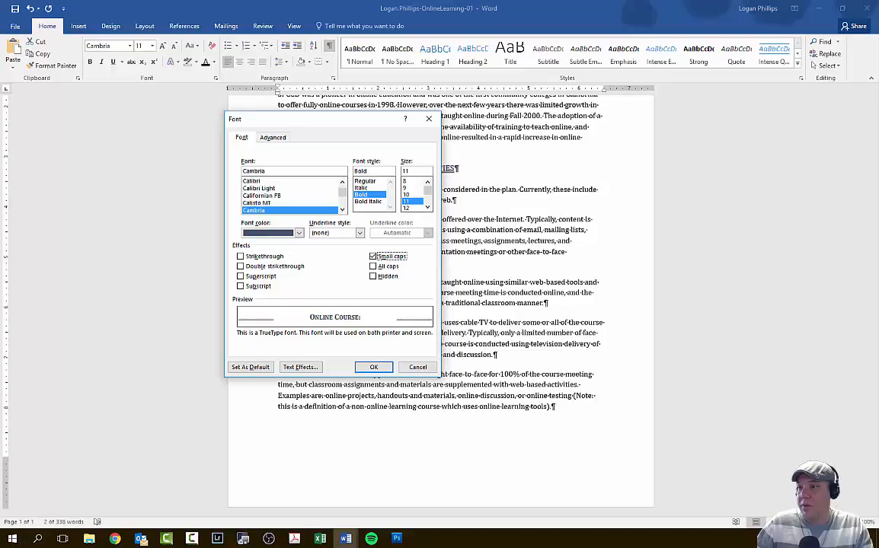
{"action": "key", "text": "Return"}
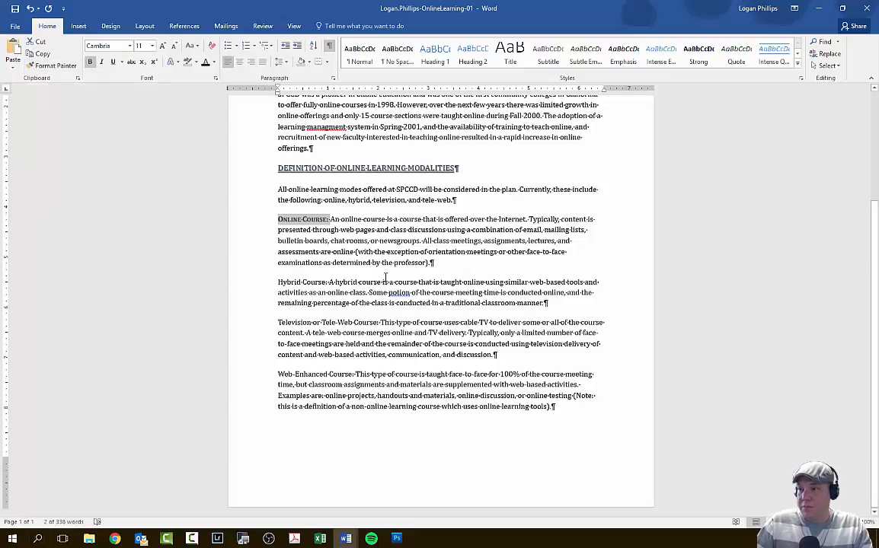
{"action": "left_click", "coordinate": [56, 71]}
{"action": "left_click", "coordinate": [55, 71]}
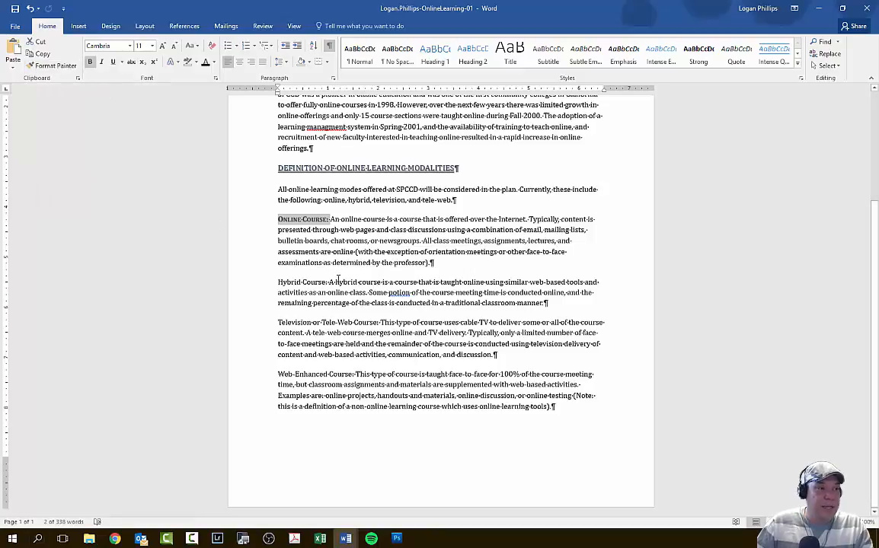
{"action": "left_click_drag", "start_coordinate": [328, 282], "coordinate": [278, 282]}
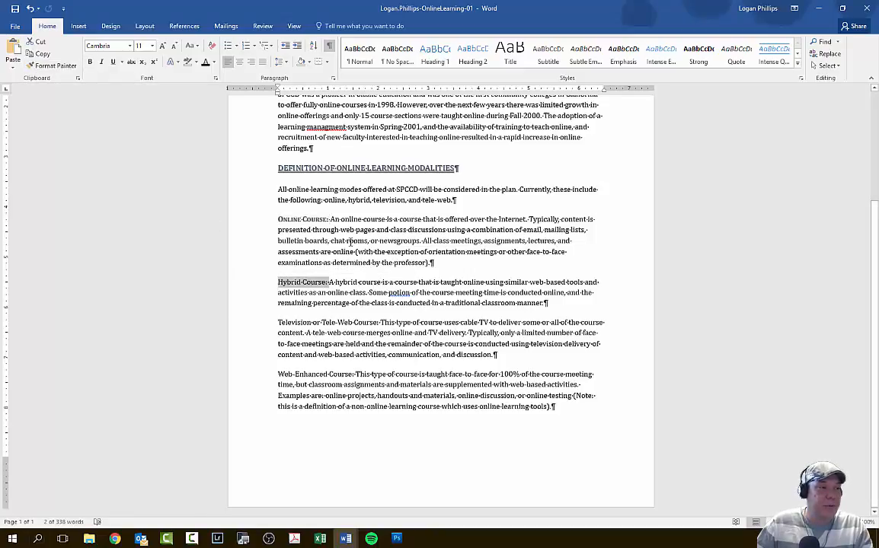
- Copy the formatting of "Online Course:" onto the "Hybrid Course:" lead-in with Format Painter
{"action": "left_click_drag", "start_coordinate": [329, 220], "coordinate": [277, 219]}
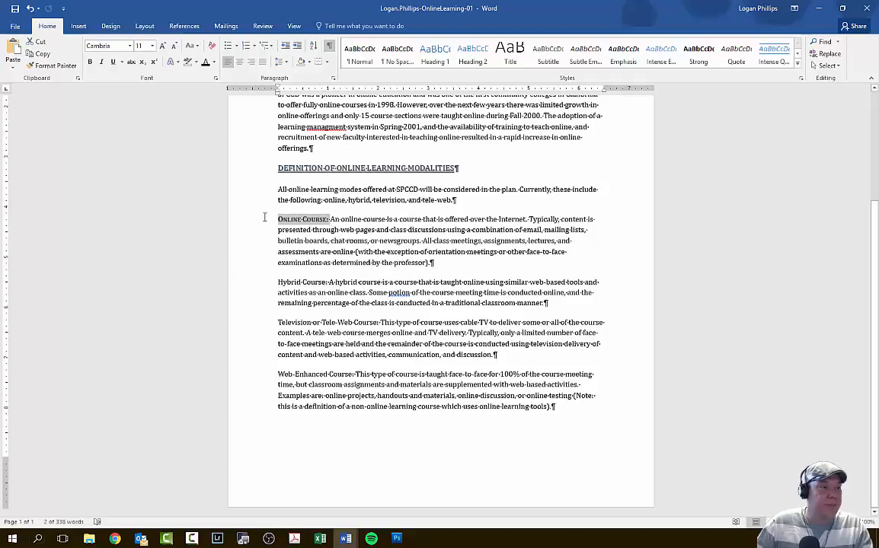
{"action": "left_click", "coordinate": [57, 68]}
{"action": "left_click", "coordinate": [57, 68]}
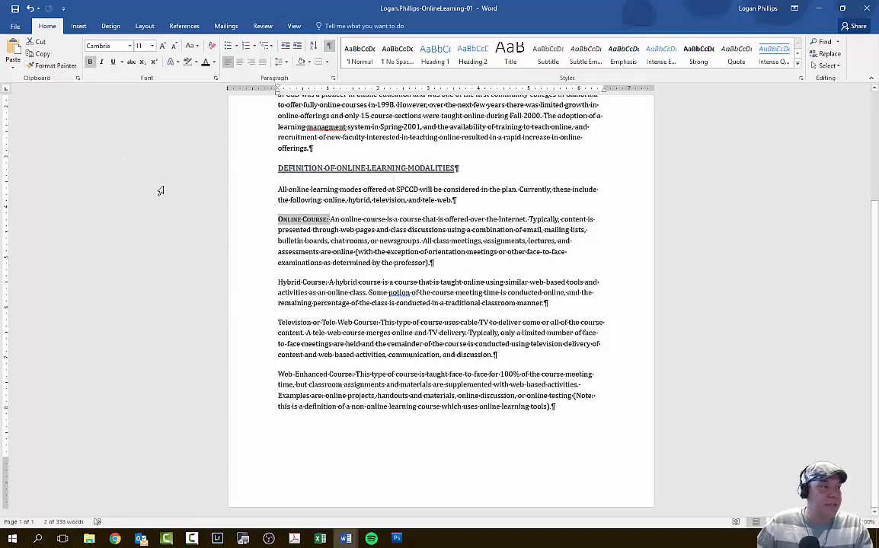
{"action": "left_click", "coordinate": [47, 68]}
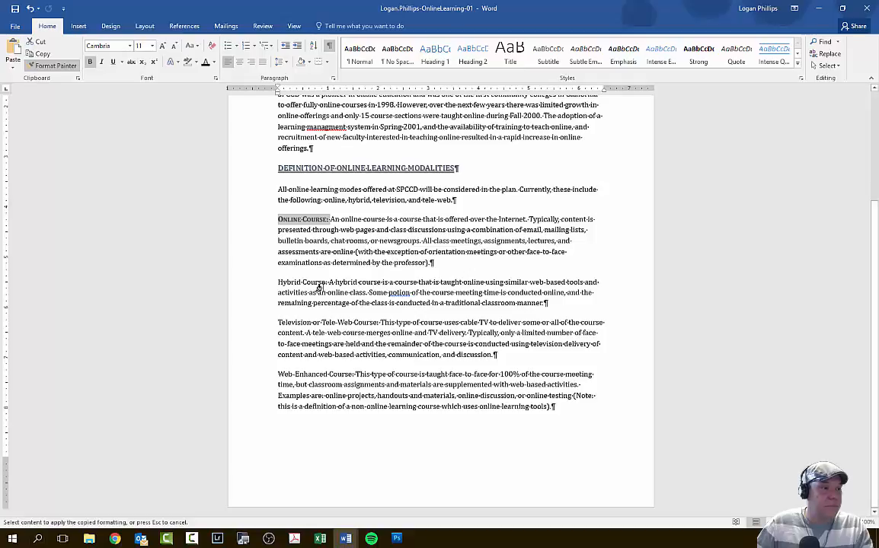
{"action": "left_click_drag", "start_coordinate": [327, 283], "coordinate": [276, 285]}
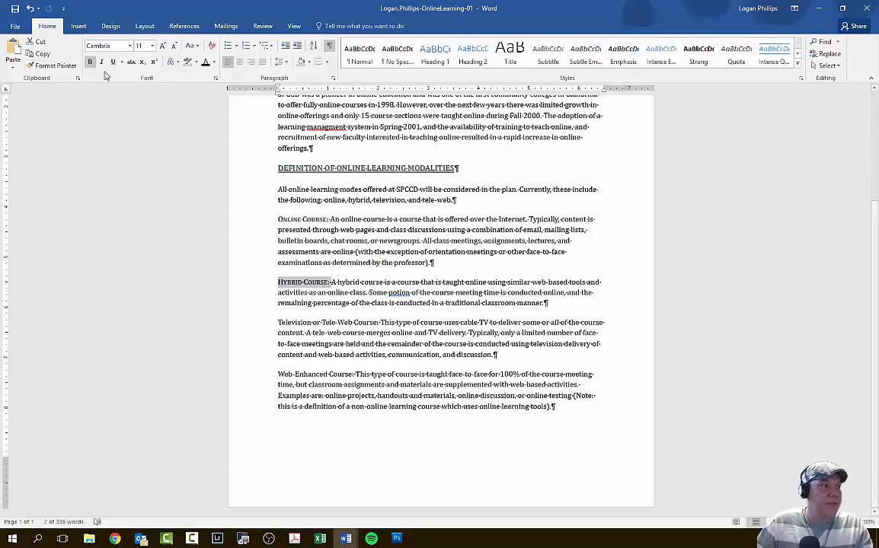
- Copy the same lead-in formatting onto "Television or Tele-Web Course:" and "Web-Enhanced Course:" with Format Painter
{"action": "left_click", "coordinate": [50, 66]}
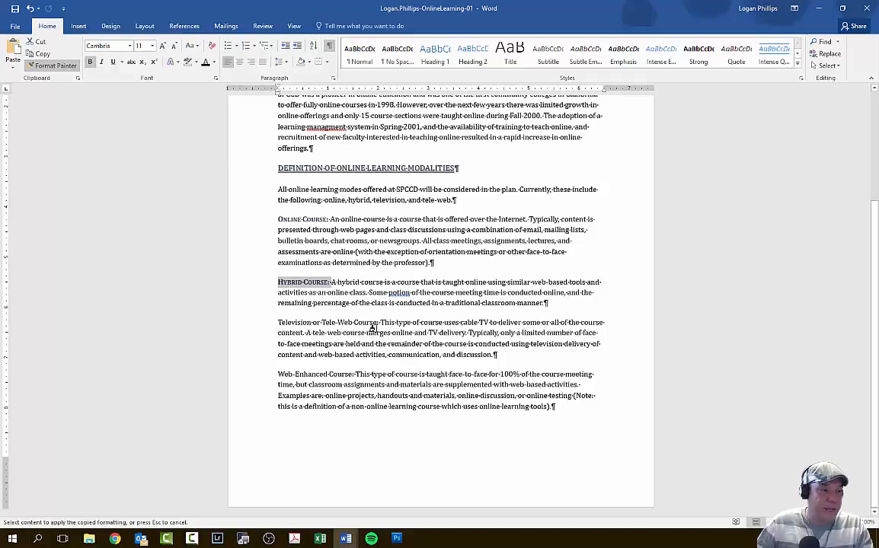
{"action": "left_click_drag", "start_coordinate": [380, 323], "coordinate": [276, 322]}
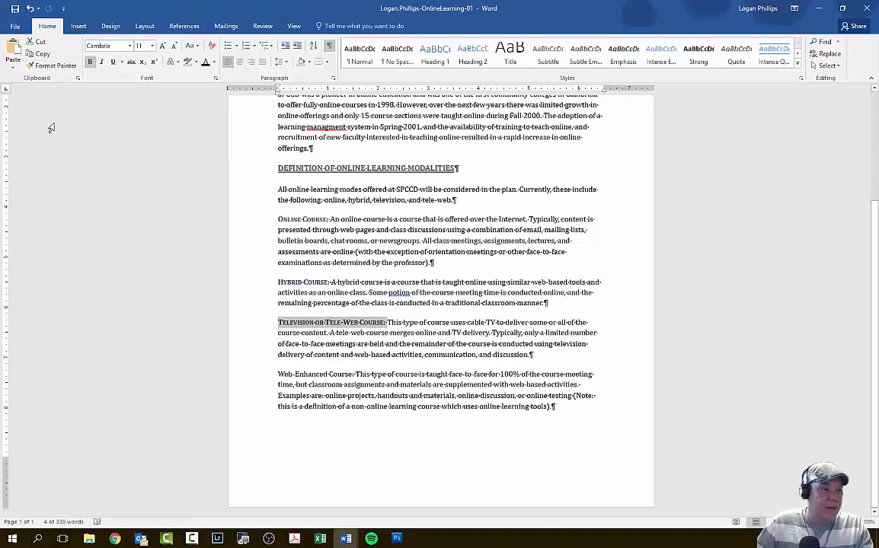
{"action": "left_click", "coordinate": [50, 66]}
{"action": "left_click_drag", "start_coordinate": [358, 374], "coordinate": [277, 374]}
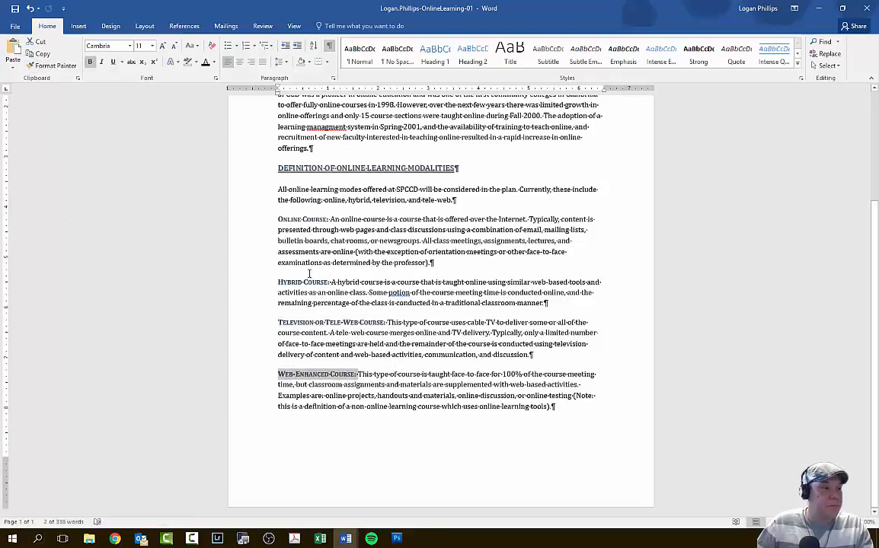
{"action": "left_click", "coordinate": [306, 350]}
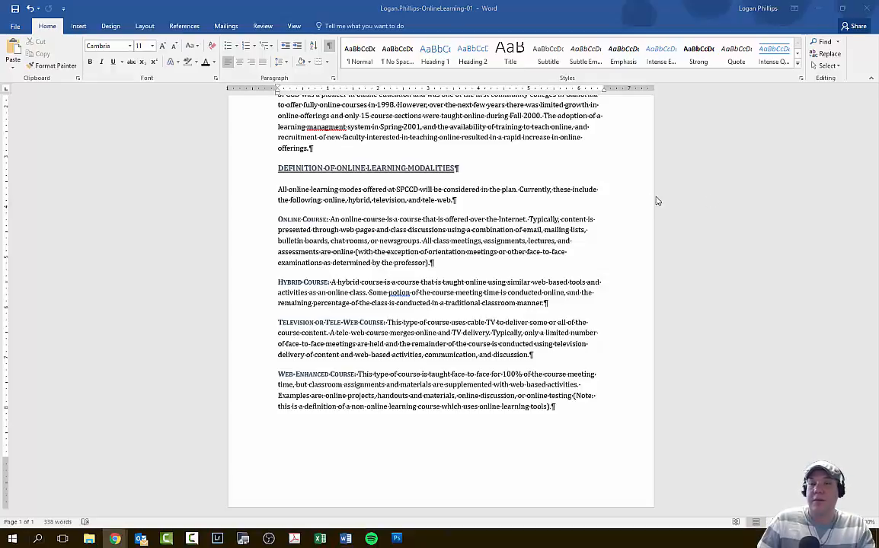
{"action": "scroll", "coordinate": [729, 267], "scroll_direction": "up", "scroll_amount": 4}
{"action": "scroll", "coordinate": [722, 238], "scroll_direction": "up", "scroll_amount": 1}
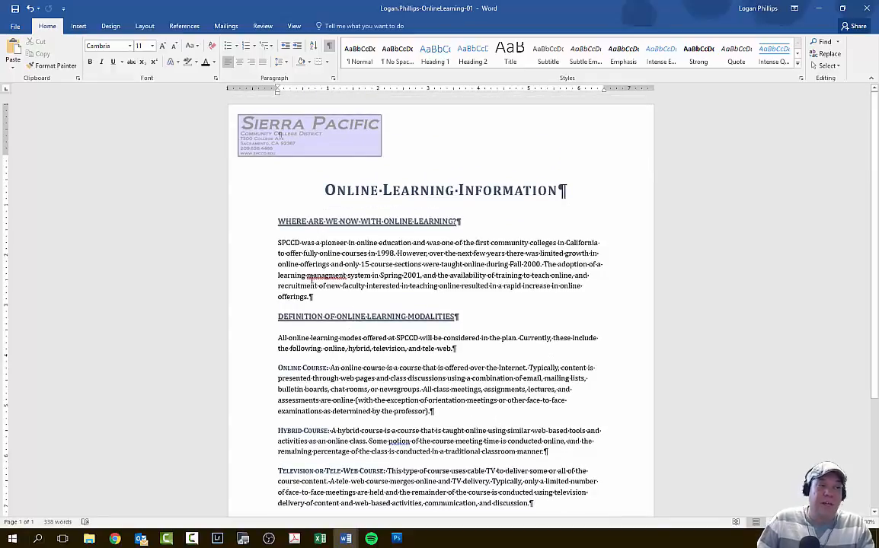
{"action": "scroll", "coordinate": [402, 248], "scroll_direction": "down", "scroll_amount": 3}
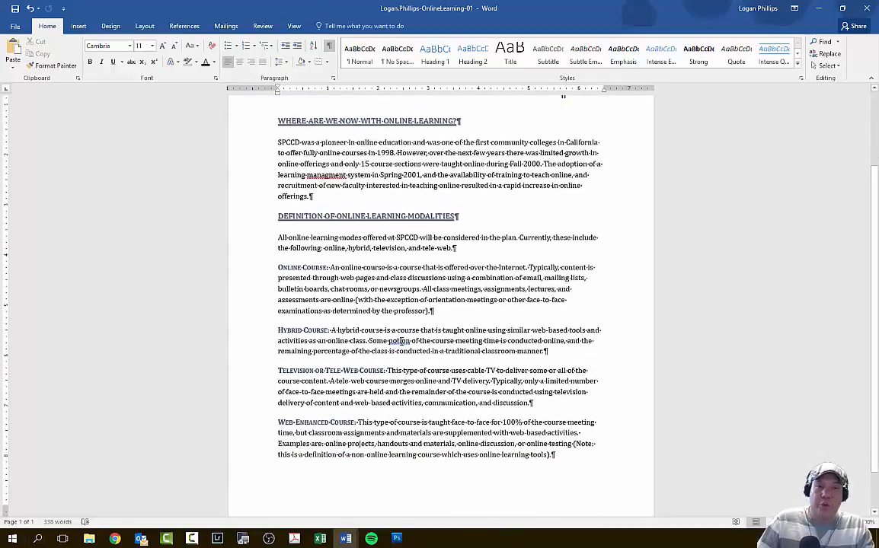
{"action": "scroll", "coordinate": [677, 327], "scroll_direction": "up", "scroll_amount": 3}
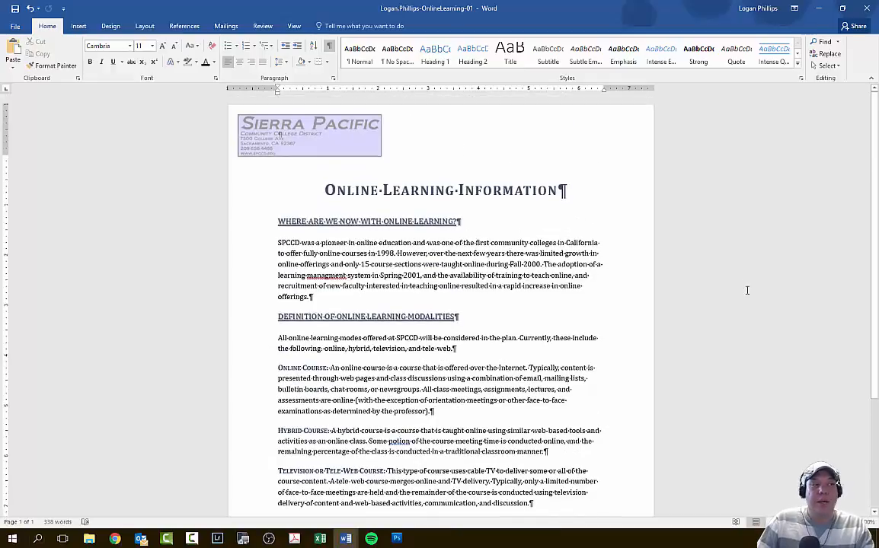
- Run the spelling and grammar check, changing "potion" to "portion" and "managment" to "management"
{"action": "left_click", "coordinate": [265, 27]}
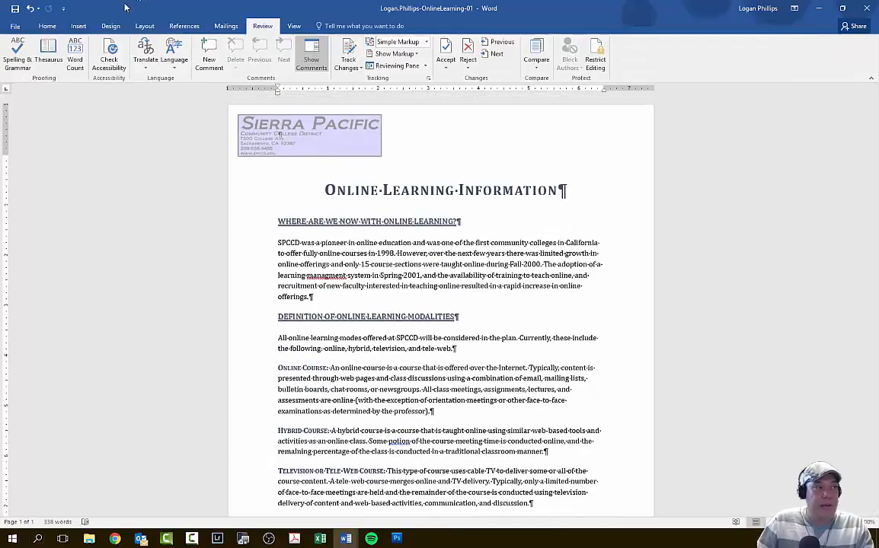
{"action": "left_click", "coordinate": [19, 58]}
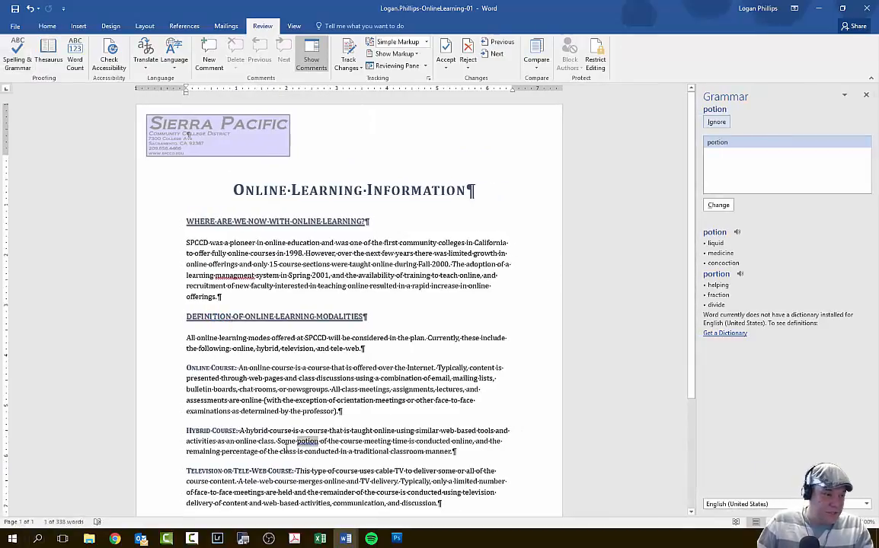
{"action": "left_click", "coordinate": [718, 204]}
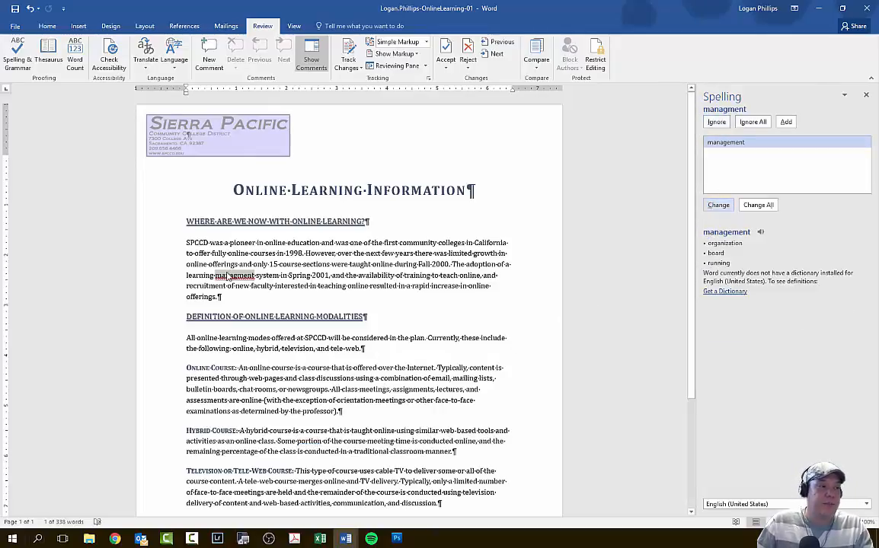
{"action": "left_click", "coordinate": [718, 205]}
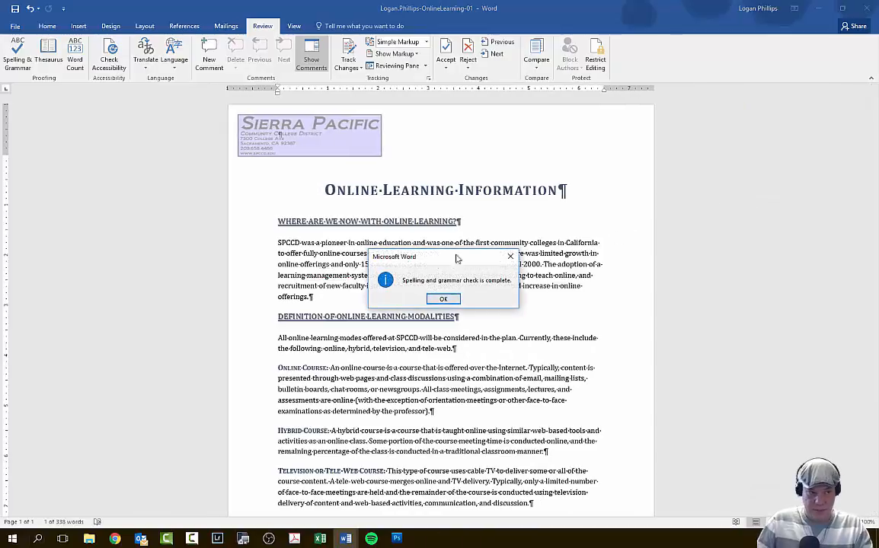
{"action": "left_click", "coordinate": [443, 299]}
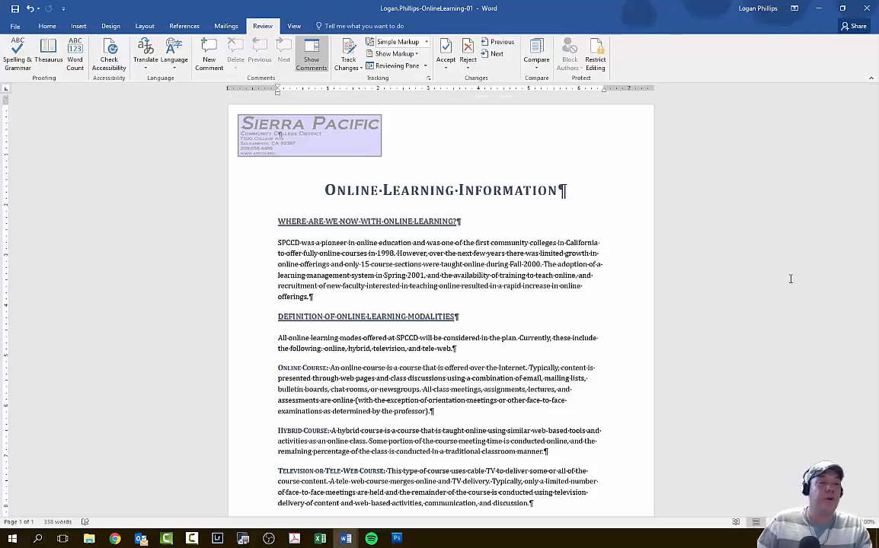
- Italicize the parenthetical "(Note: this is a definition of a non-online learning course which uses online learning tools)" ending the Web-Enhanced Course paragraph
{"action": "scroll", "coordinate": [790, 278], "scroll_direction": "down", "scroll_amount": 5}
{"action": "scroll", "coordinate": [750, 306], "scroll_direction": "up", "scroll_amount": 5}
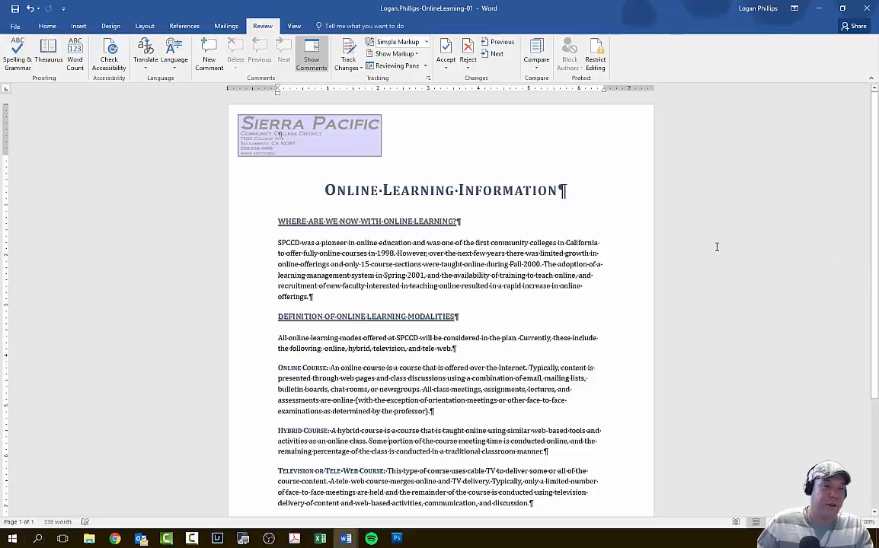
{"action": "scroll", "coordinate": [727, 251], "scroll_direction": "down", "scroll_amount": 4}
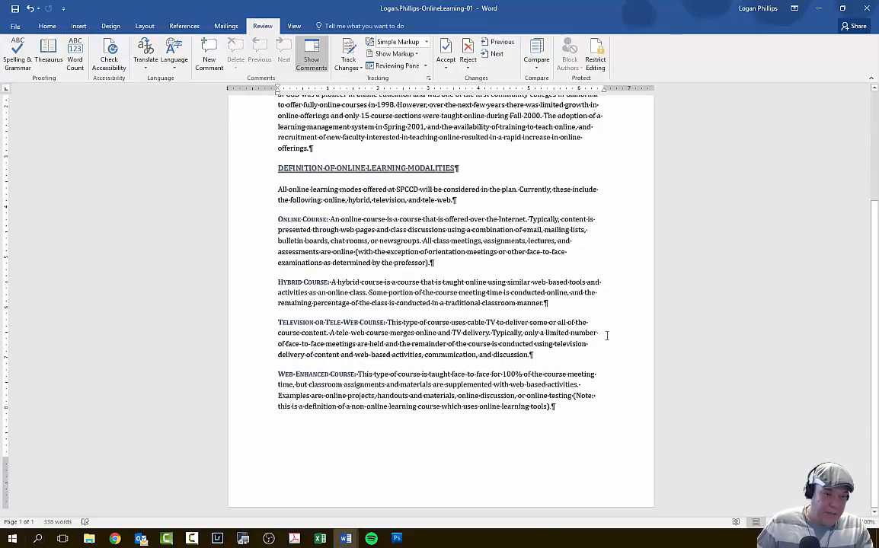
{"action": "left_click_drag", "start_coordinate": [574, 396], "coordinate": [570, 410]}
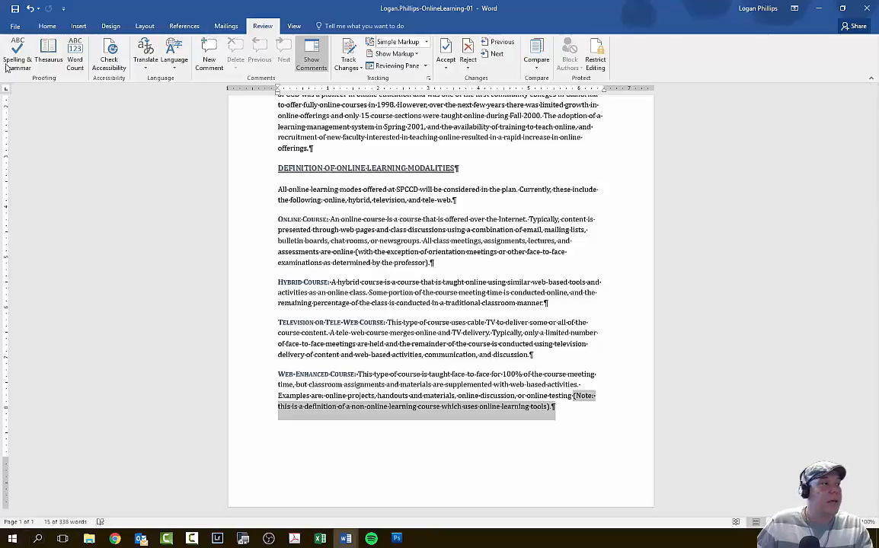
{"action": "left_click", "coordinate": [44, 29]}
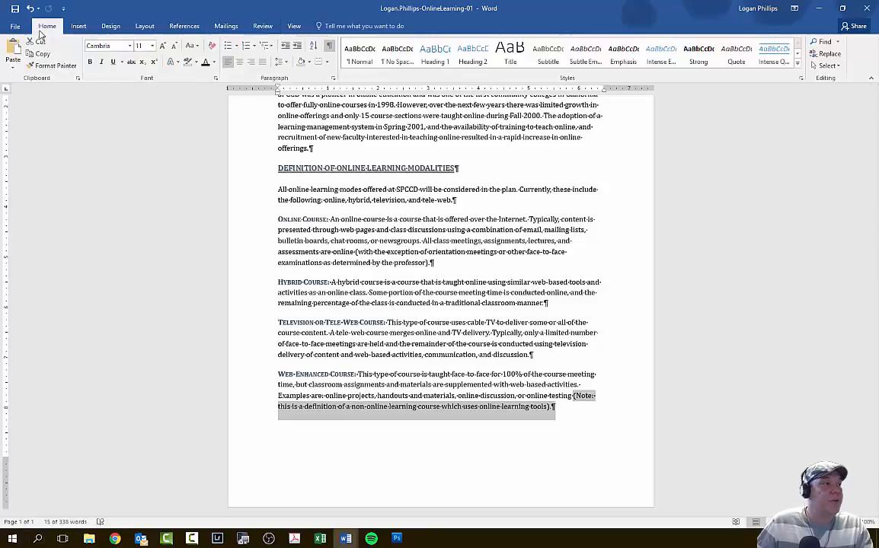
{"action": "left_click", "coordinate": [102, 65]}
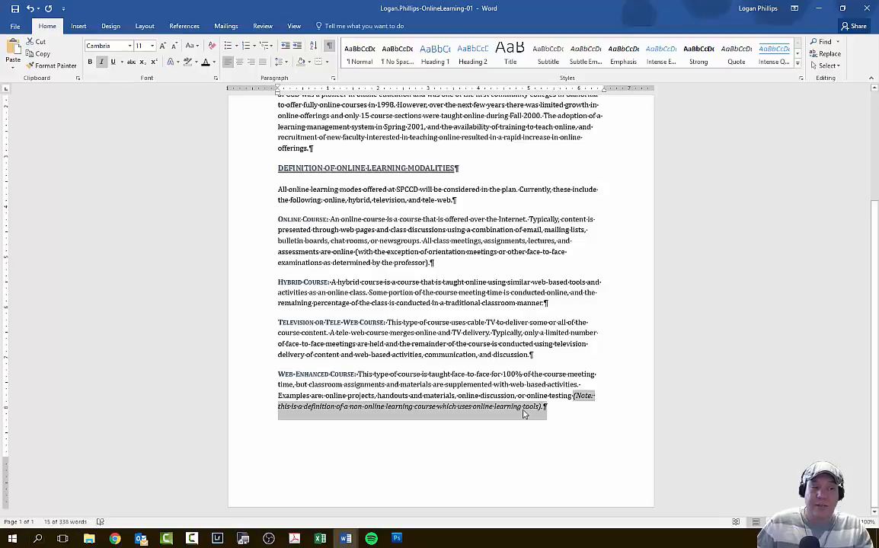
{"action": "left_click_drag", "start_coordinate": [542, 407], "coordinate": [573, 396]}
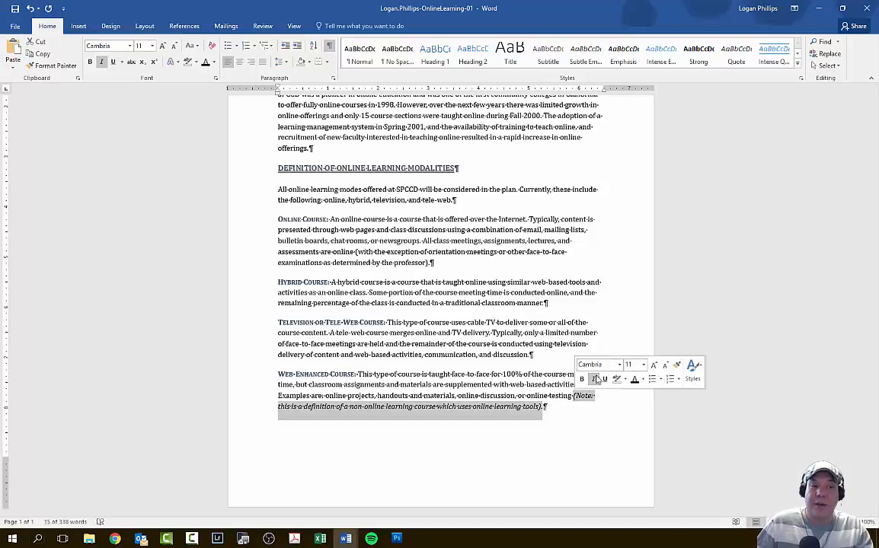
{"action": "left_click", "coordinate": [814, 353]}
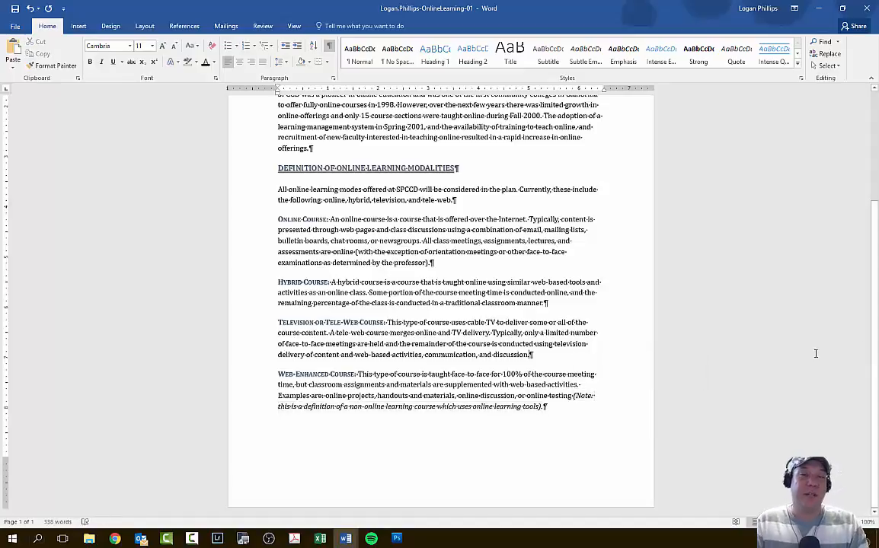
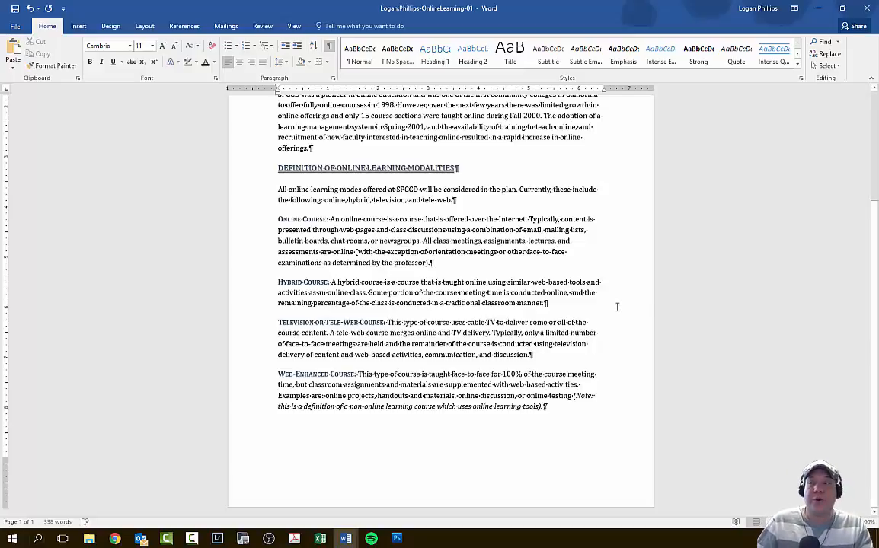
- Set the document's Title property to "Online Learning Information" and its Subject property to "Online learning"
{"action": "left_click", "coordinate": [16, 27]}
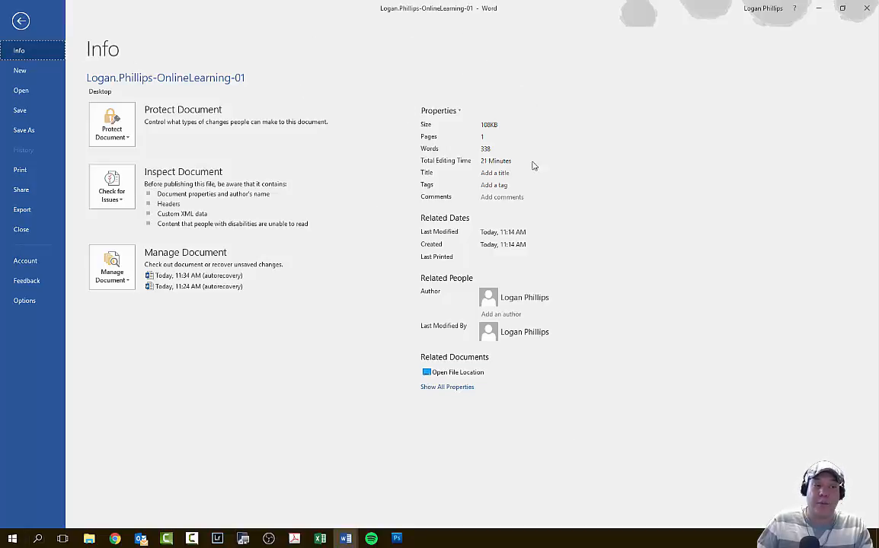
{"action": "left_click", "coordinate": [452, 387]}
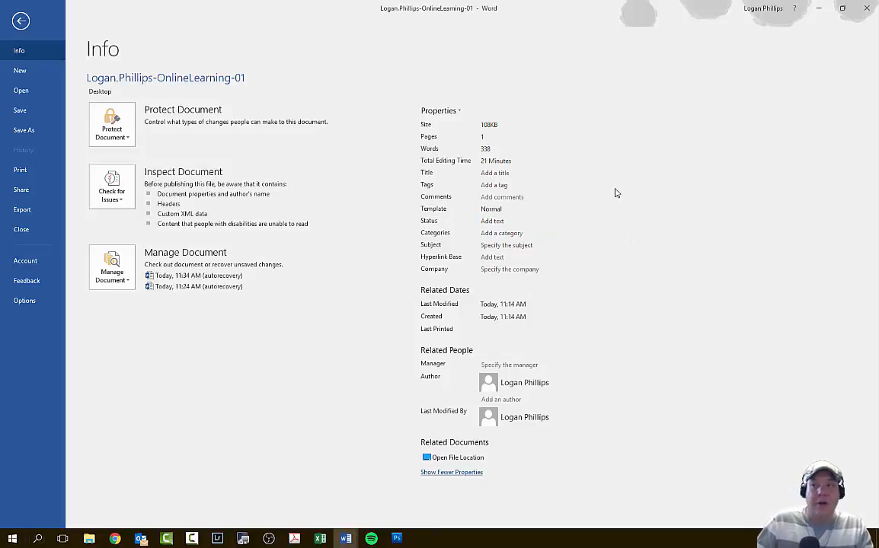
{"action": "left_click", "coordinate": [499, 174]}
{"action": "type", "text": "Online Learning Inforam"}
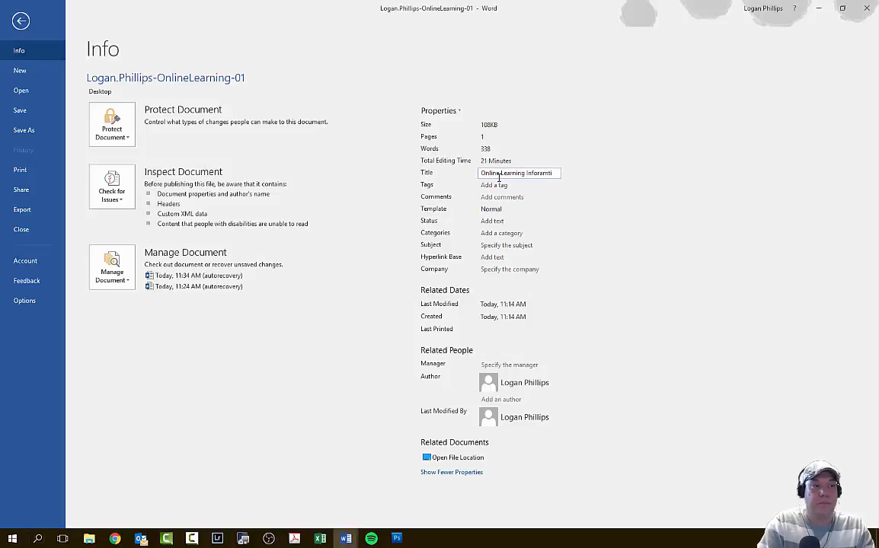
{"action": "type", "text": "ti"}
{"action": "key", "text": "BackSpace"}
{"action": "key", "text": "BackSpace"}
{"action": "key", "text": "BackSpace"}
{"action": "key", "text": "BackSpace"}
{"action": "key", "text": "BackSpace"}
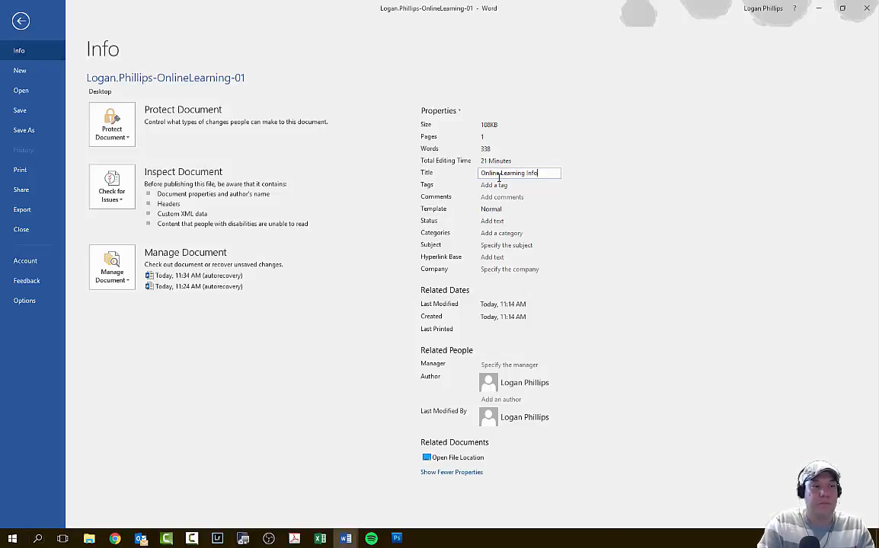
{"action": "type", "text": "rmation"}
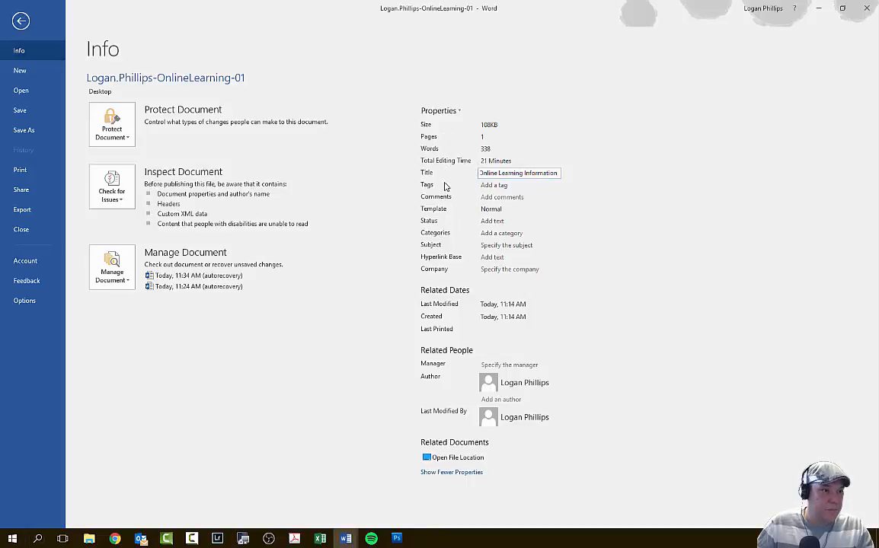
{"action": "left_click", "coordinate": [506, 244]}
{"action": "type", "text": "Online learning"}
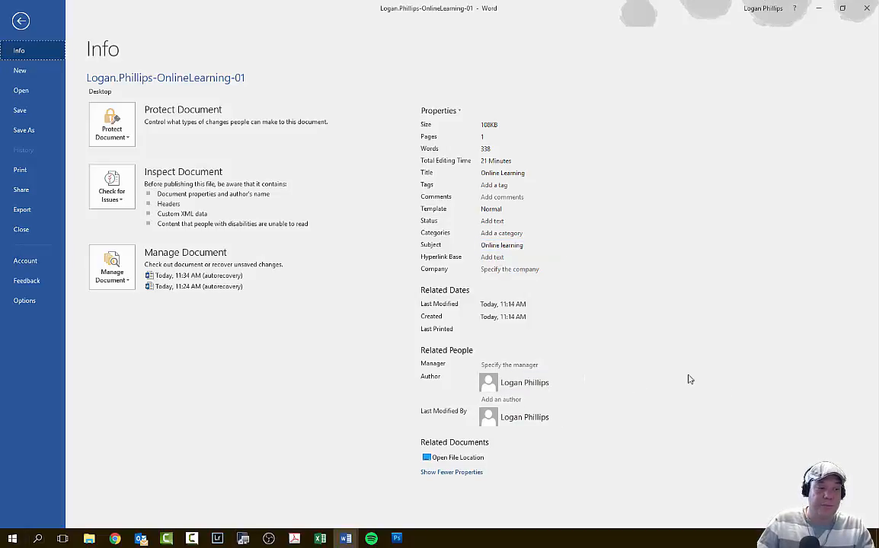
- Add a second author's full name to the document properties and return to the document
{"action": "left_click", "coordinate": [504, 398]}
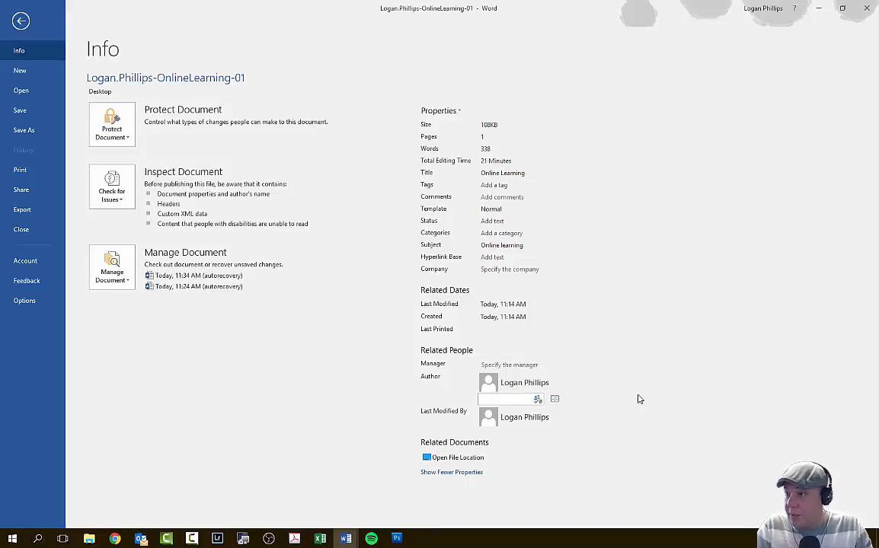
{"action": "type", "text": "Ta"}
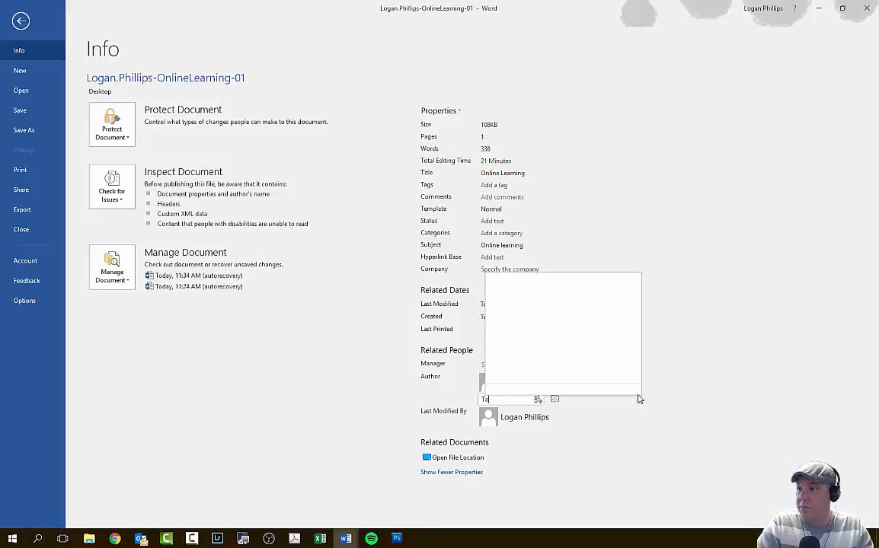
{"action": "type", "text": "nesha Mor"}
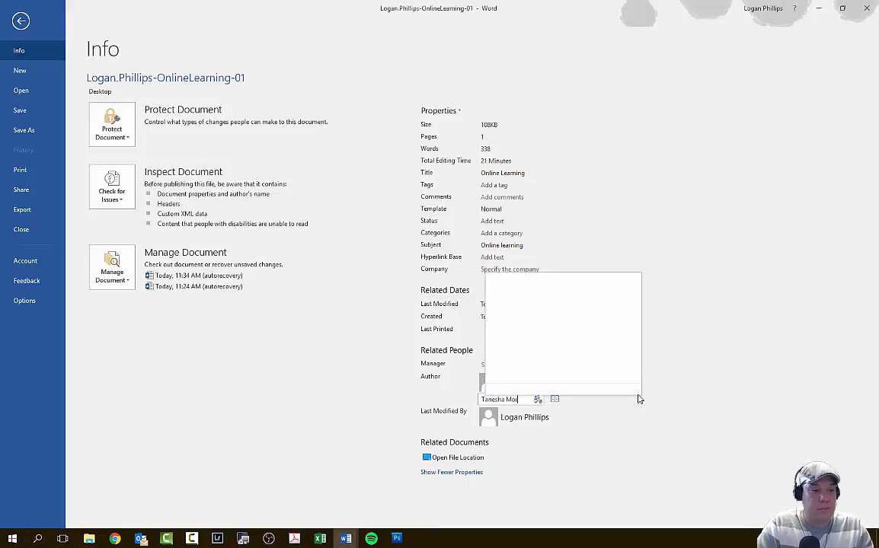
{"action": "type", "text": "r"}
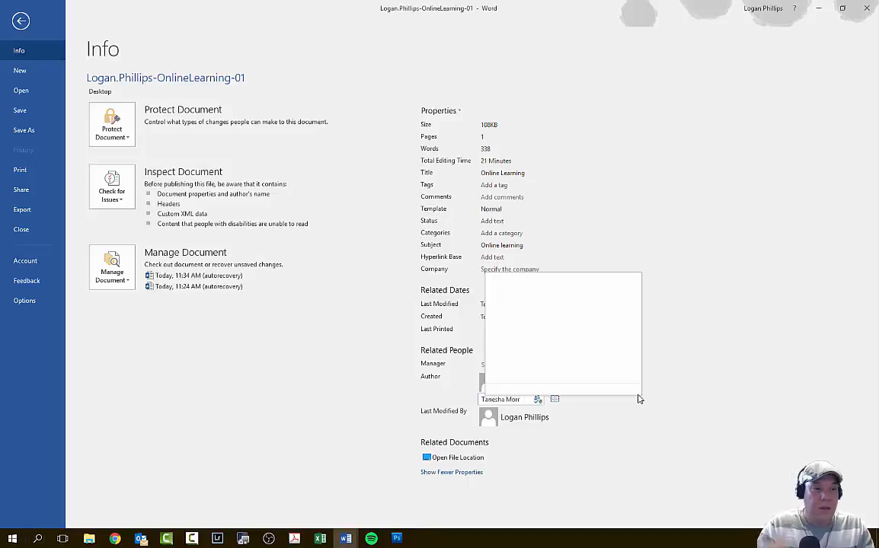
{"action": "type", "text": "is"}
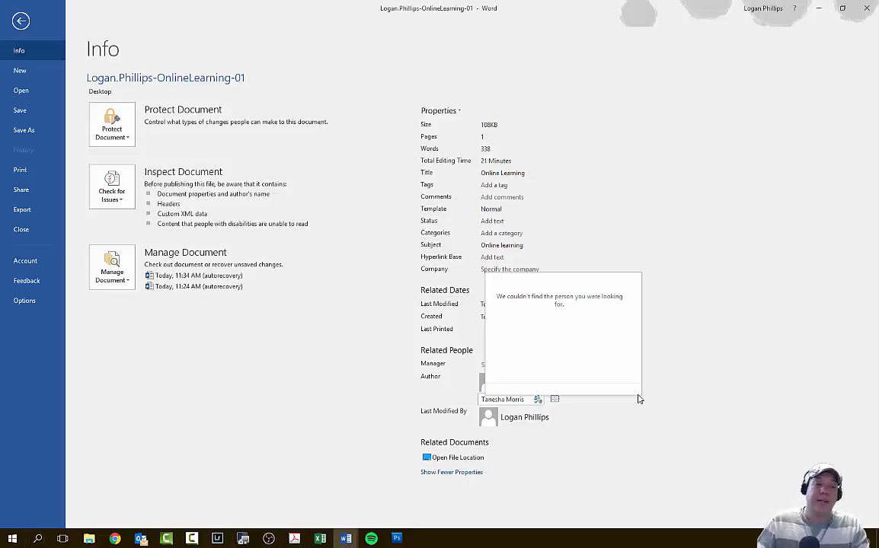
{"action": "left_click", "coordinate": [689, 383]}
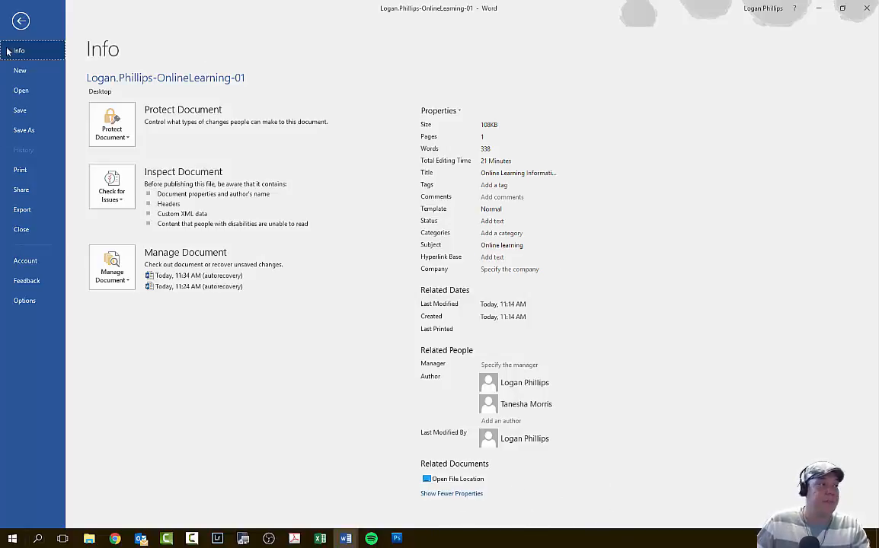
{"action": "left_click", "coordinate": [21, 21]}
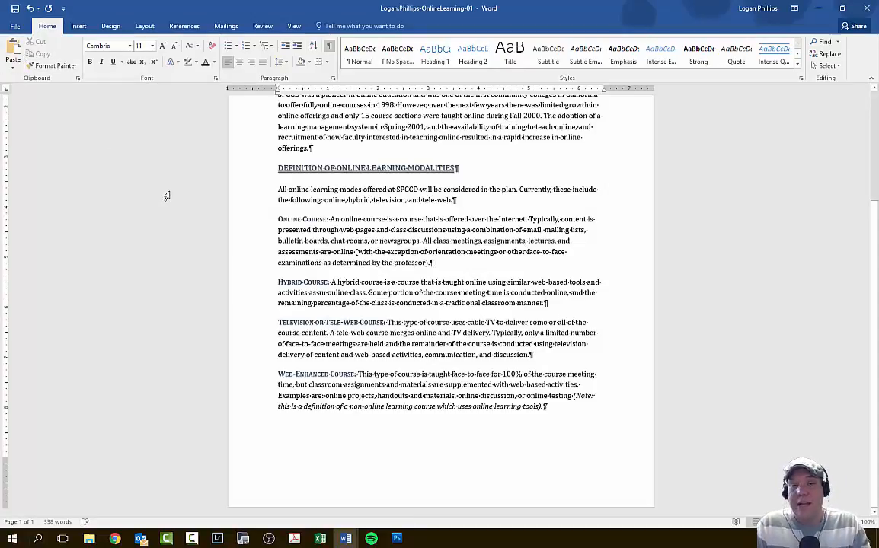
- Hide the paragraph marks and other formatting symbols, and look over the finished document
{"action": "scroll", "coordinate": [427, 199], "scroll_direction": "up", "scroll_amount": 4}
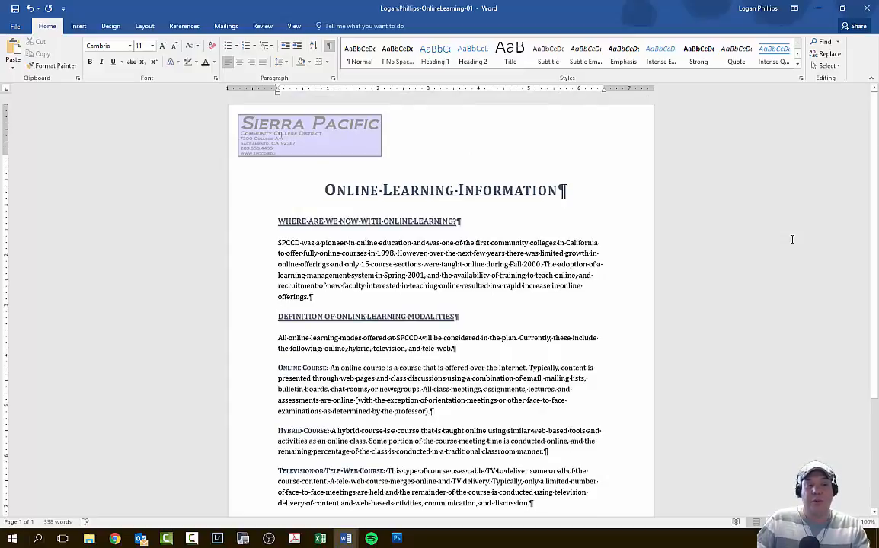
{"action": "scroll", "coordinate": [791, 239], "scroll_direction": "down", "scroll_amount": 3}
{"action": "scroll", "coordinate": [788, 241], "scroll_direction": "up", "scroll_amount": 3}
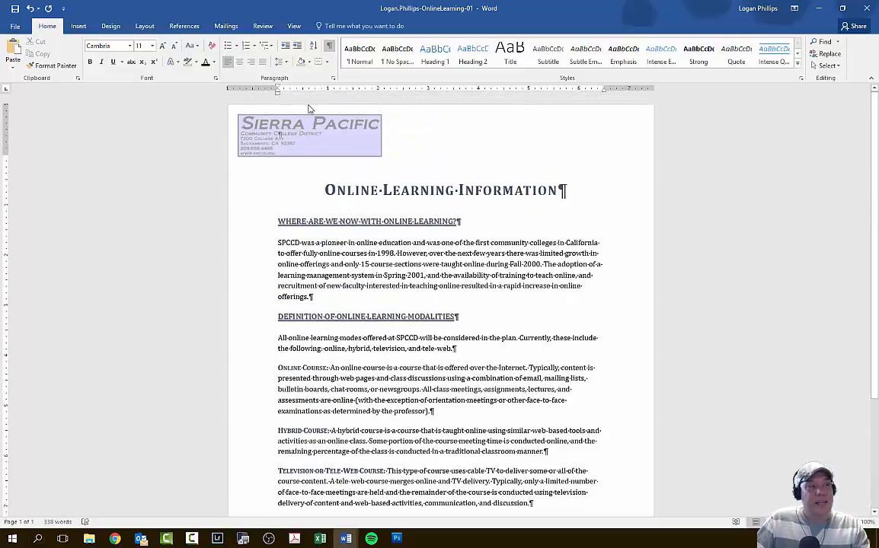
{"action": "left_click", "coordinate": [563, 190]}
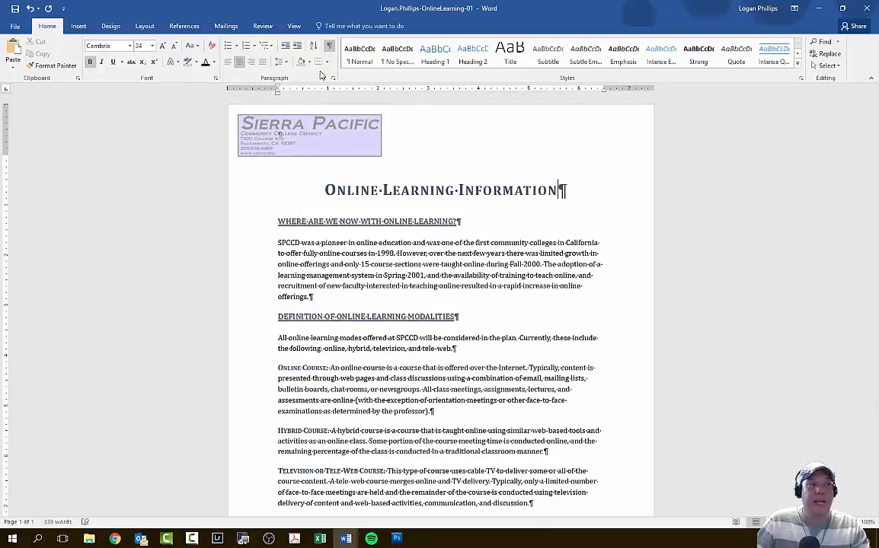
{"action": "left_click", "coordinate": [330, 47]}
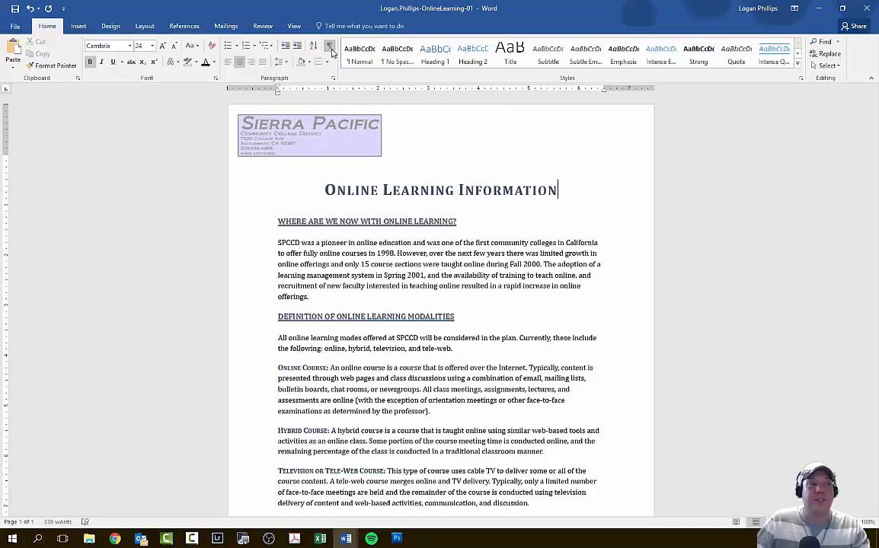
{"action": "scroll", "coordinate": [708, 259], "scroll_direction": "down", "scroll_amount": 3}
{"action": "scroll", "coordinate": [708, 262], "scroll_direction": "up", "scroll_amount": 3}
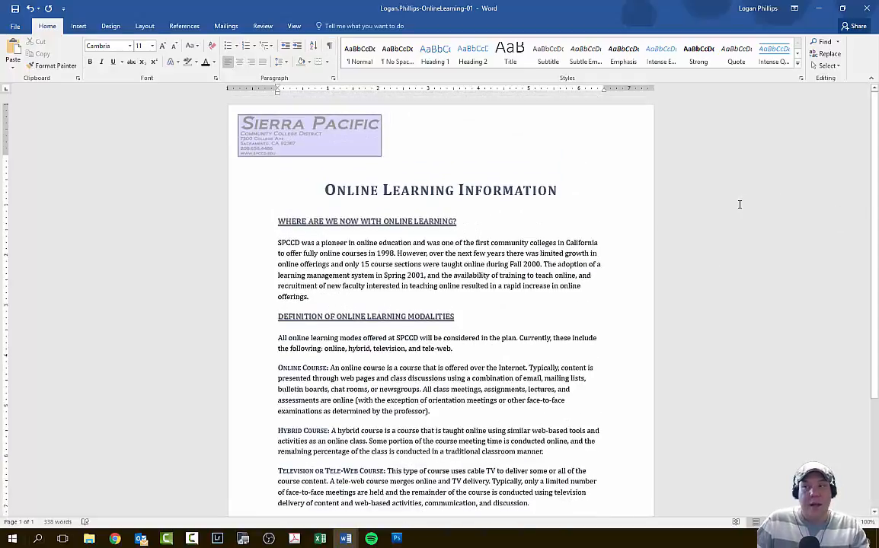
- Save the document to the Desktop under its existing name, close it, and move its icon to an empty area of the desktop
{"action": "left_click", "coordinate": [20, 29]}
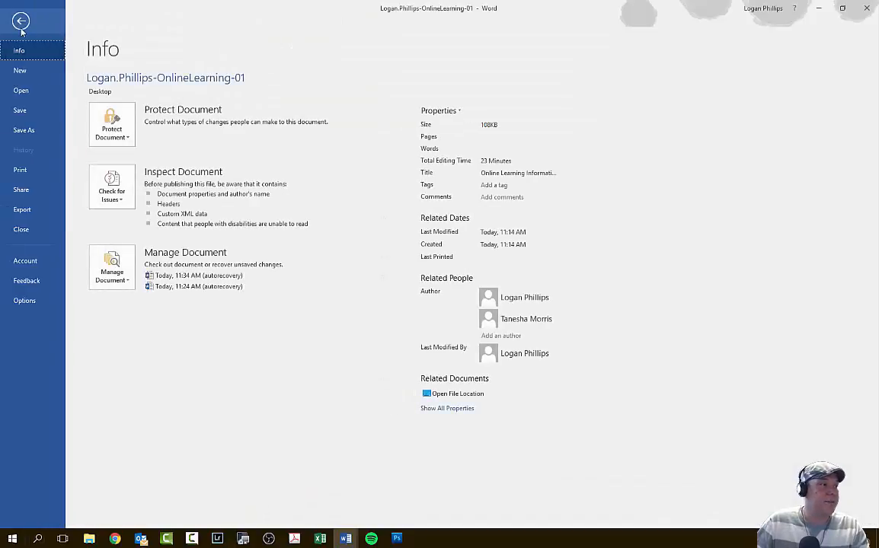
{"action": "left_click", "coordinate": [23, 132]}
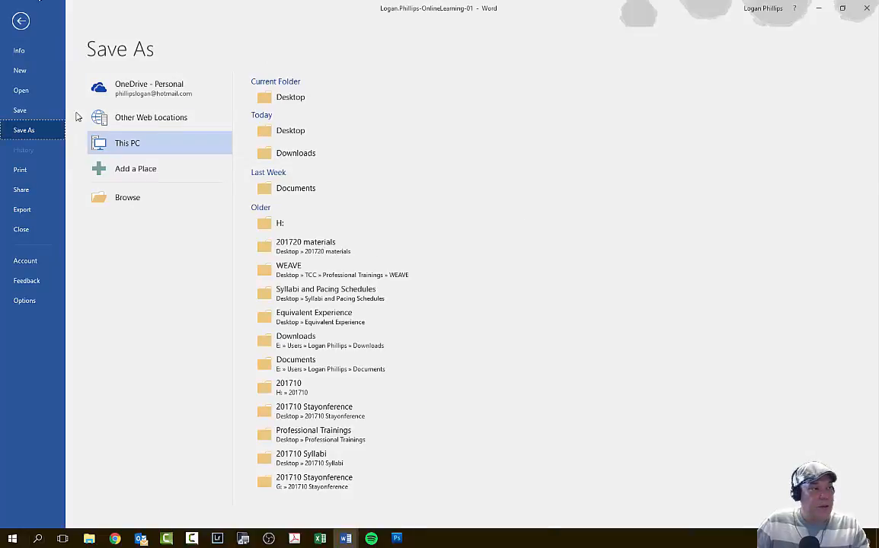
{"action": "left_click", "coordinate": [290, 130]}
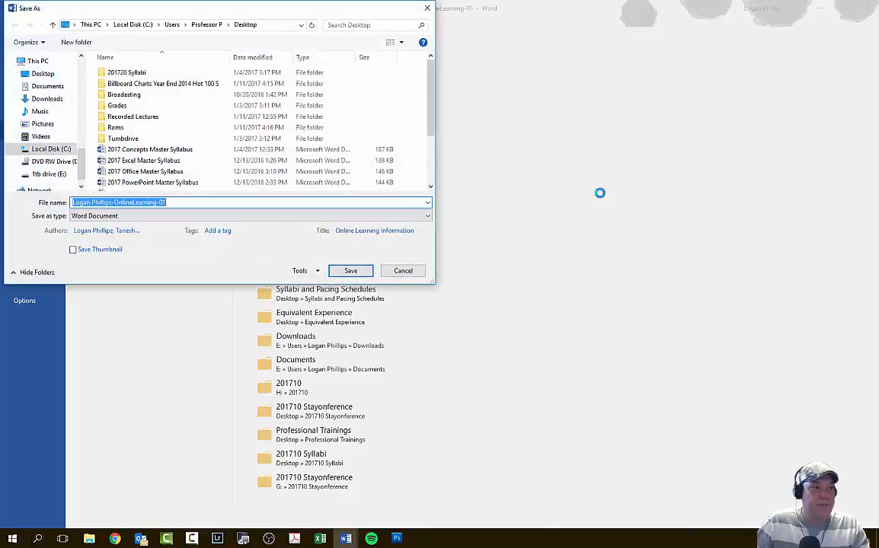
{"action": "left_click", "coordinate": [349, 271]}
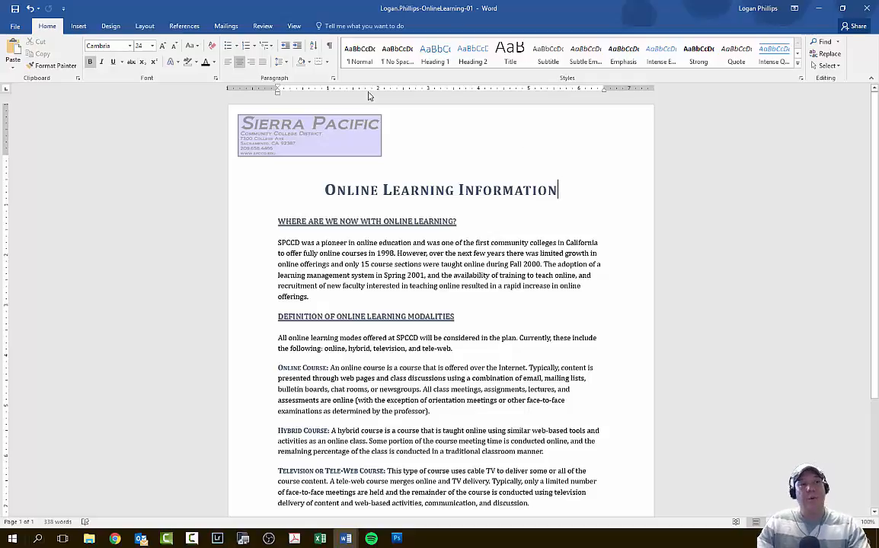
{"action": "left_click", "coordinate": [865, 9]}
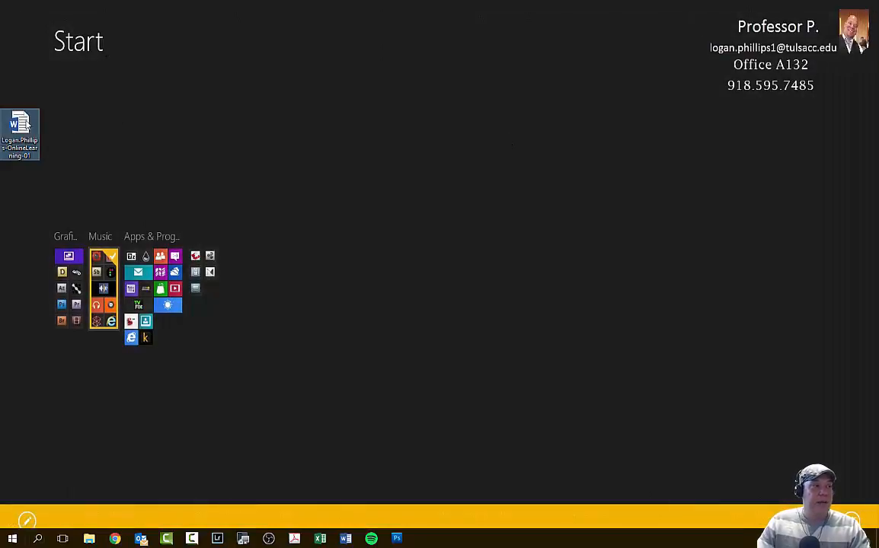
{"action": "left_click_drag", "start_coordinate": [19, 124], "coordinate": [451, 76]}
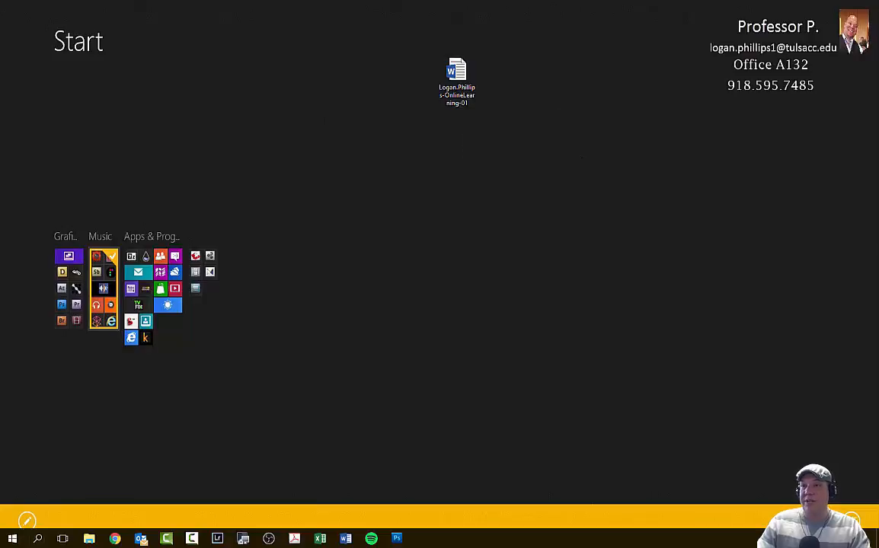
- Switch to the SIMnet Guided Project 1-2 page in Chrome, upload the OnlineLearning-01 document from the Desktop, and submit it for grading
{"action": "left_click_drag", "start_coordinate": [878, 55], "coordinate": [341, 1]}
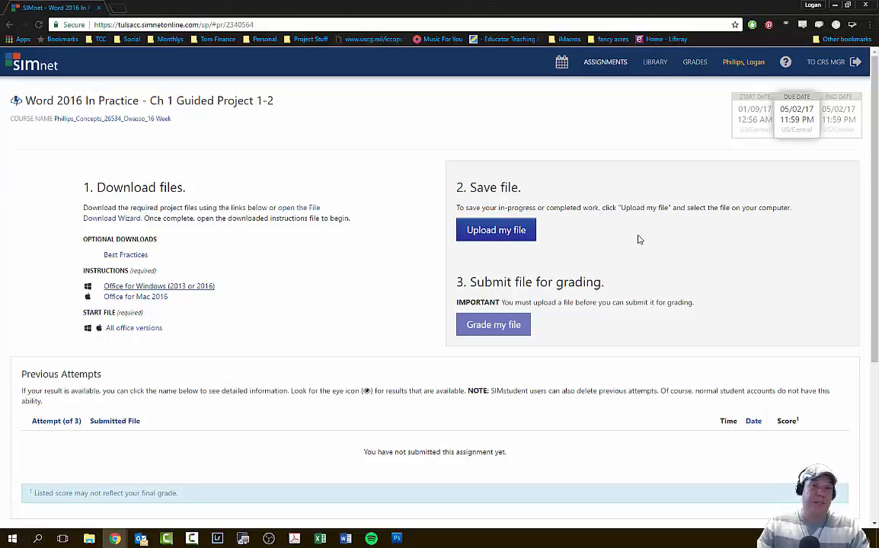
{"action": "left_click", "coordinate": [501, 232]}
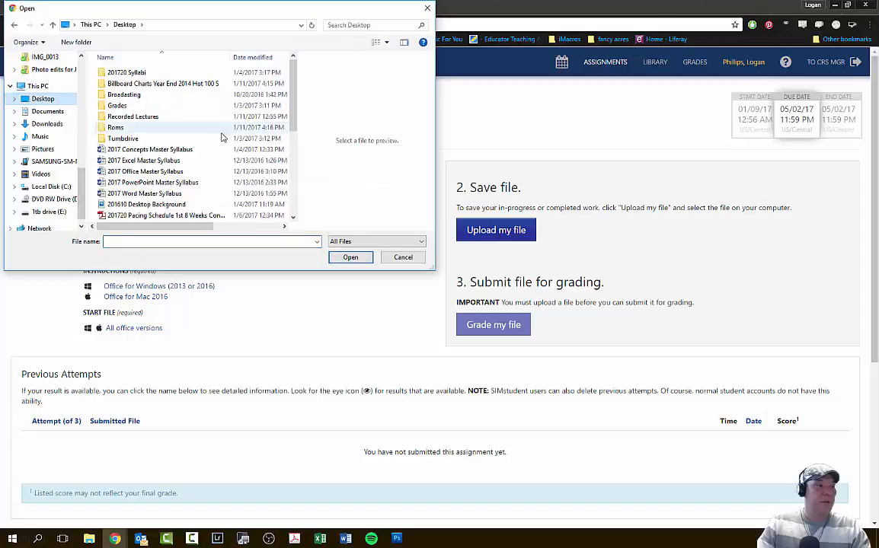
{"action": "scroll", "coordinate": [222, 137], "scroll_direction": "down", "scroll_amount": 1}
{"action": "scroll", "coordinate": [221, 139], "scroll_direction": "down", "scroll_amount": 5}
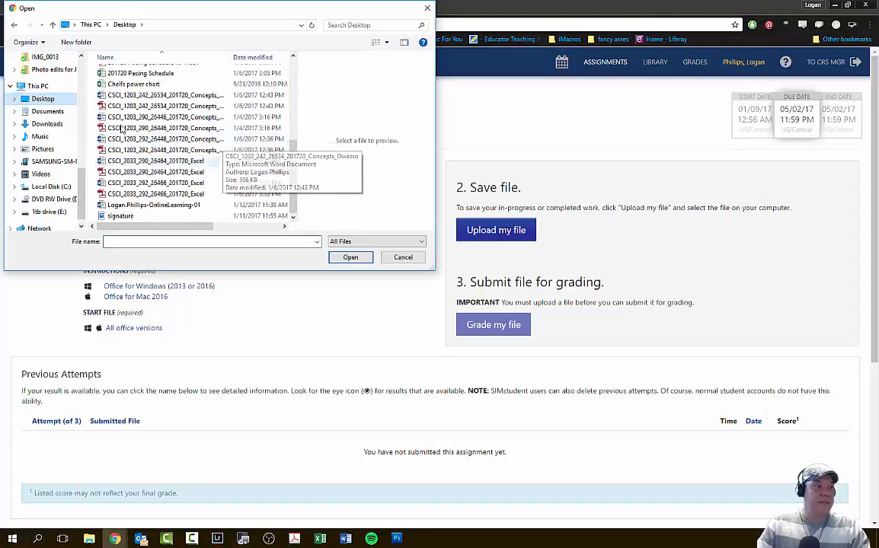
{"action": "left_click", "coordinate": [152, 205]}
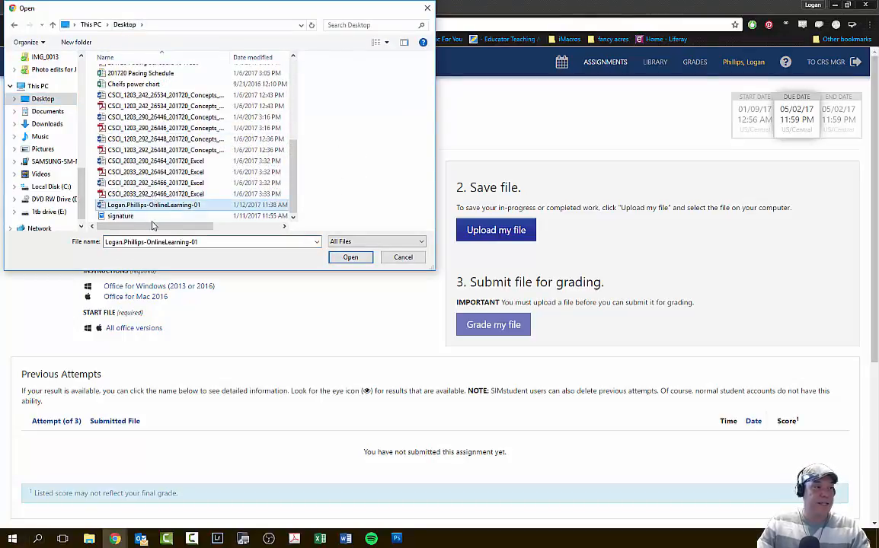
{"action": "scroll", "coordinate": [383, 136], "scroll_direction": "down", "scroll_amount": 5}
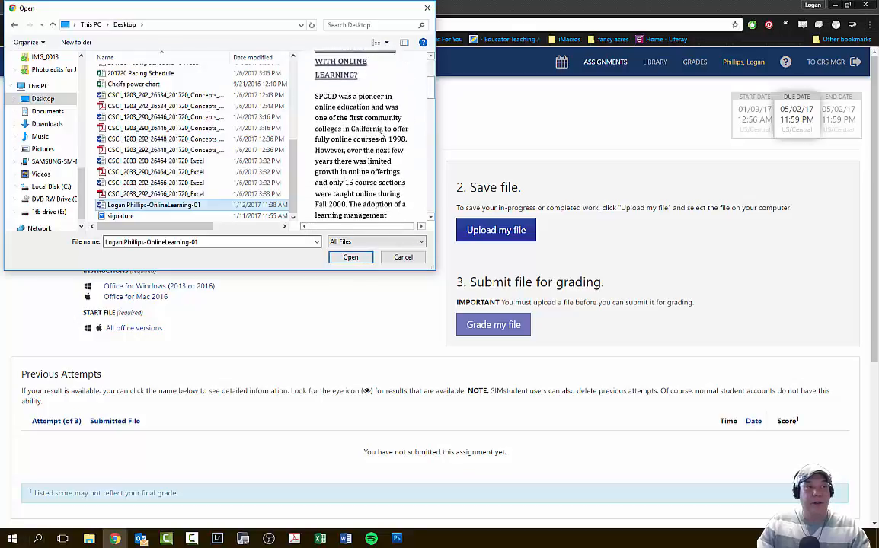
{"action": "scroll", "coordinate": [385, 137], "scroll_direction": "up", "scroll_amount": 8}
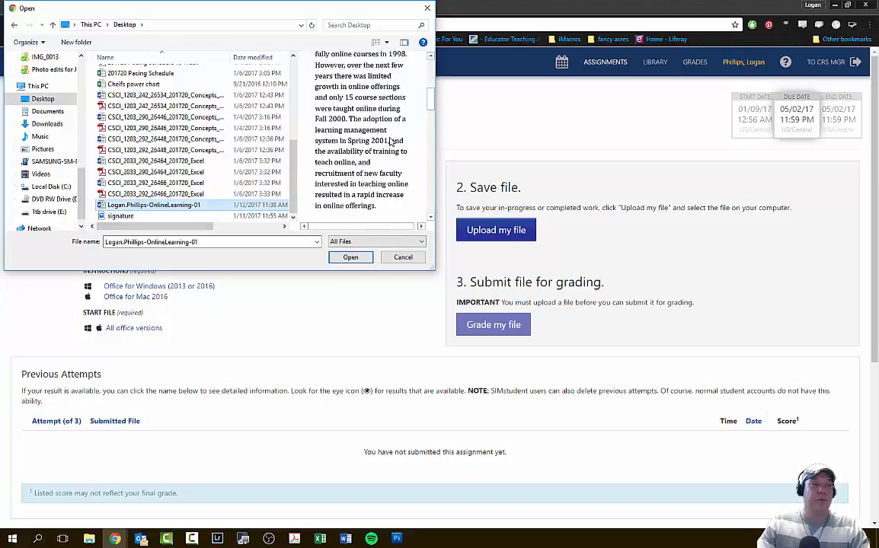
{"action": "left_click", "coordinate": [351, 258]}
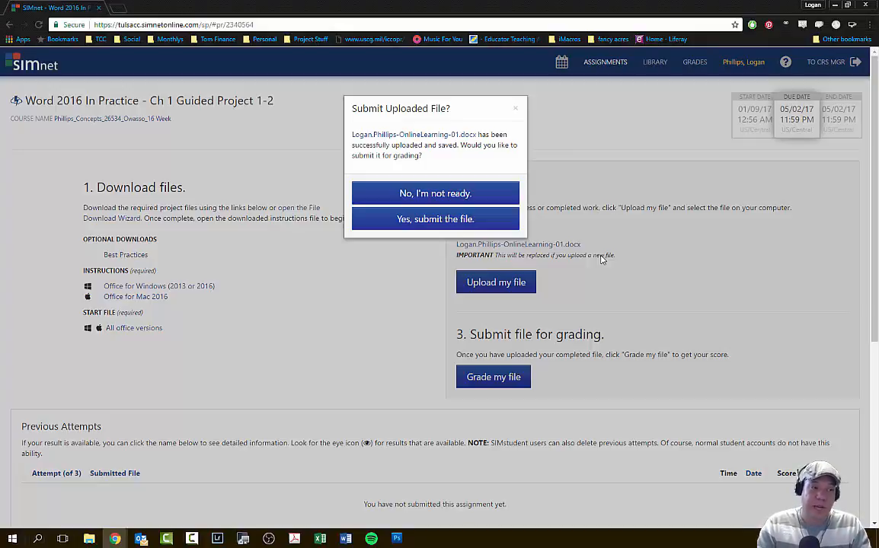
{"action": "left_click", "coordinate": [499, 223]}
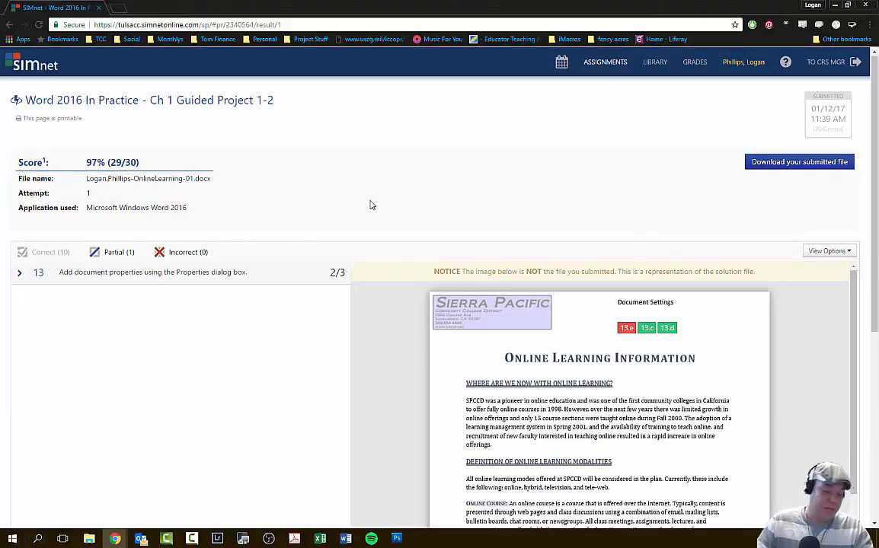
- Review the correct items in the grading results, and filter them out again to leave the partial and incorrect ones
{"action": "left_click", "coordinate": [67, 250]}
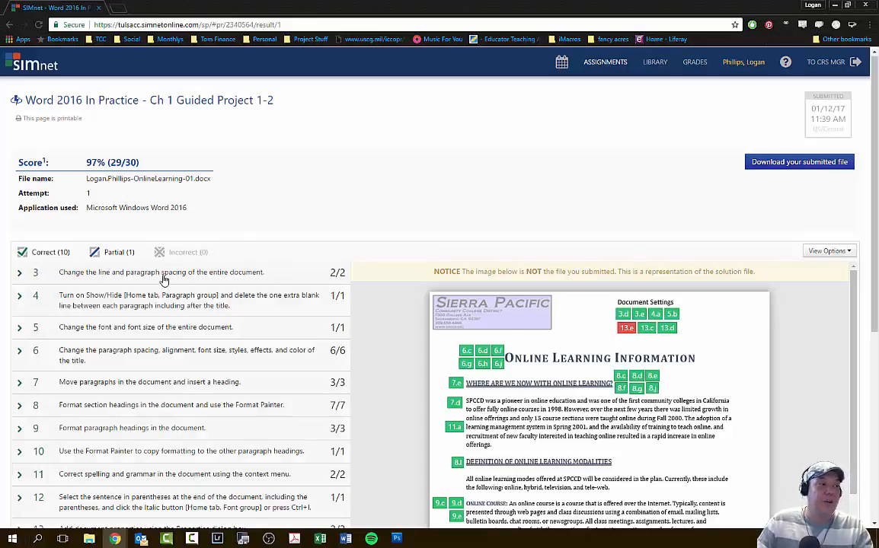
{"action": "scroll", "coordinate": [76, 221], "scroll_direction": "down", "scroll_amount": 2}
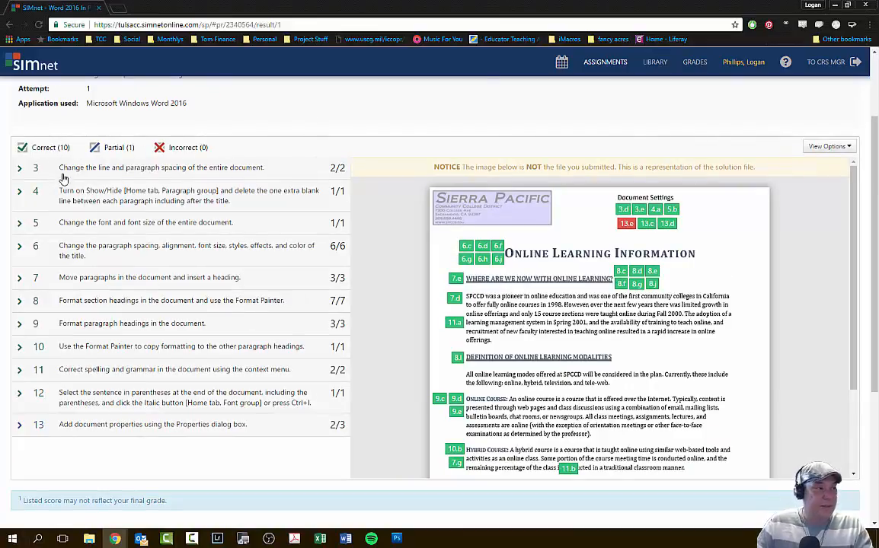
{"action": "left_click", "coordinate": [51, 147]}
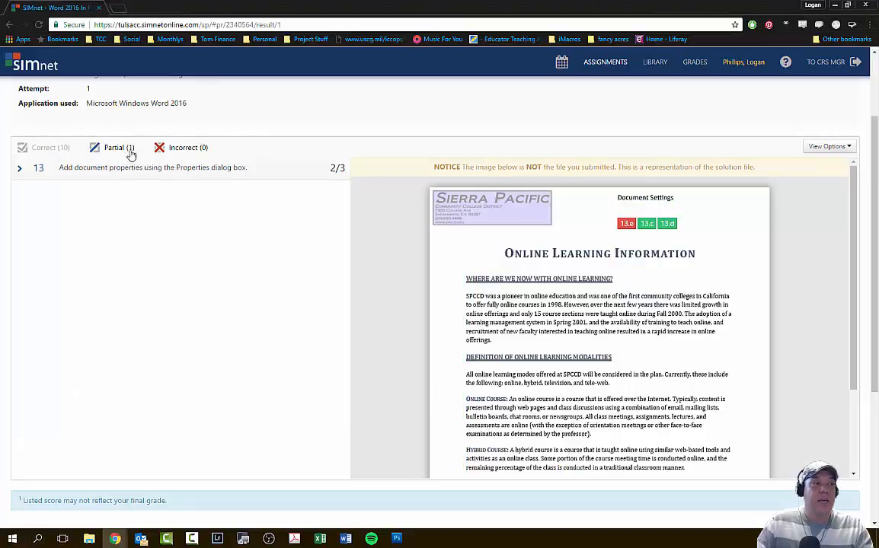
- Filter the incorrect items out of the grading results and expand item 13 to read its feedback
{"action": "left_click", "coordinate": [169, 148]}
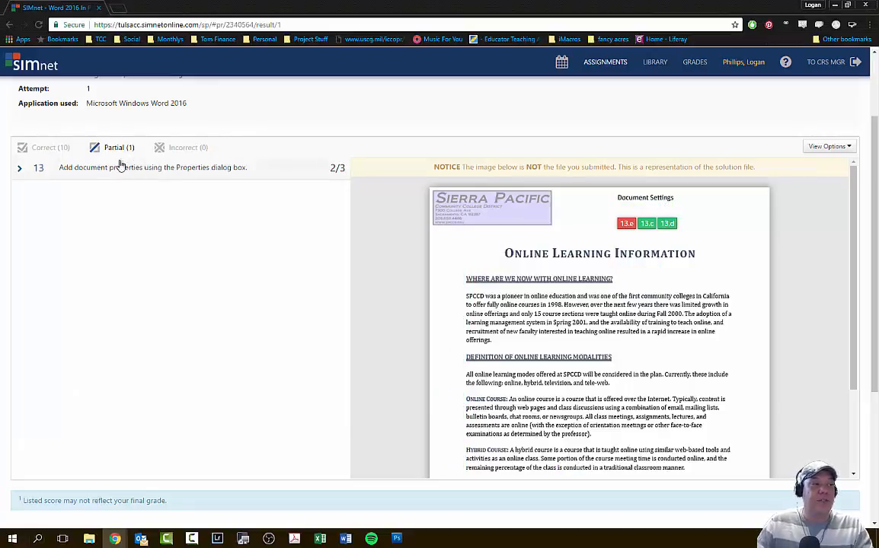
{"action": "left_click", "coordinate": [18, 163]}
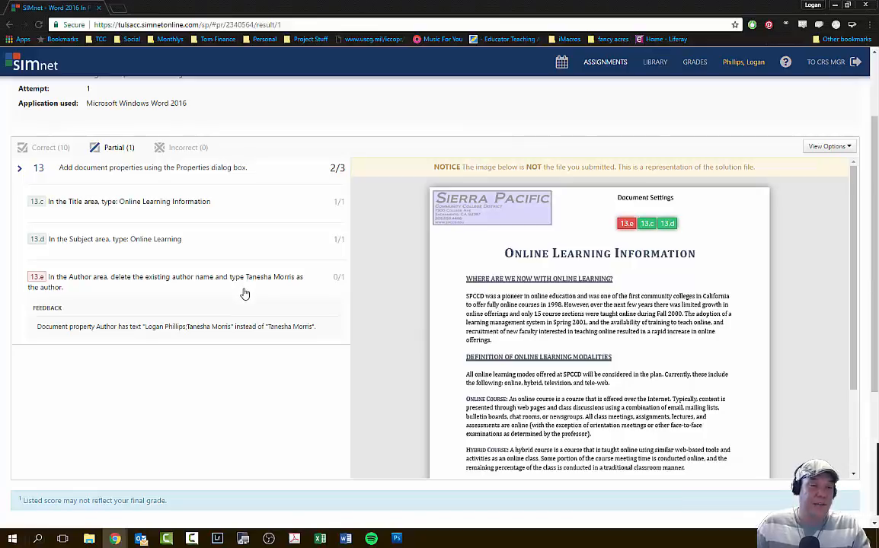
- Open the OnlineLearning-01 document from the desktop in Word and show all of its document properties
{"action": "key", "text": "super"}
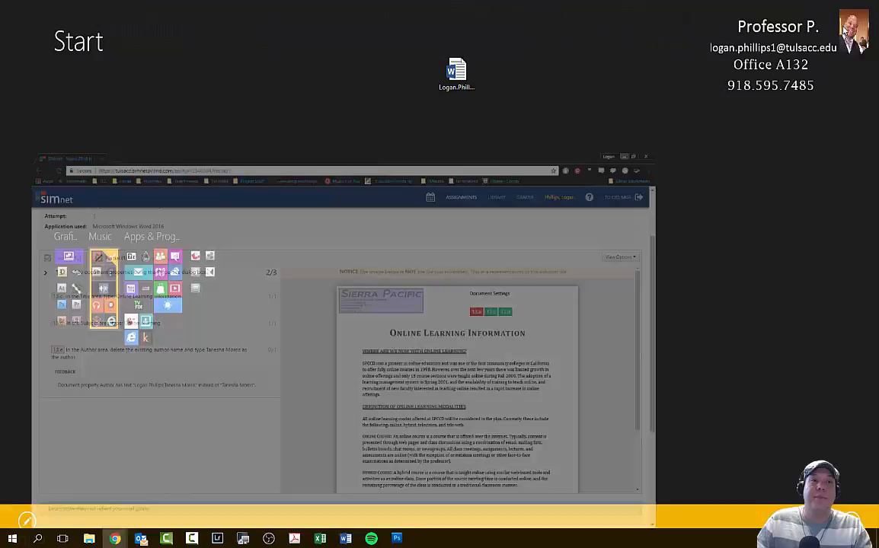
{"action": "double_click", "coordinate": [456, 72]}
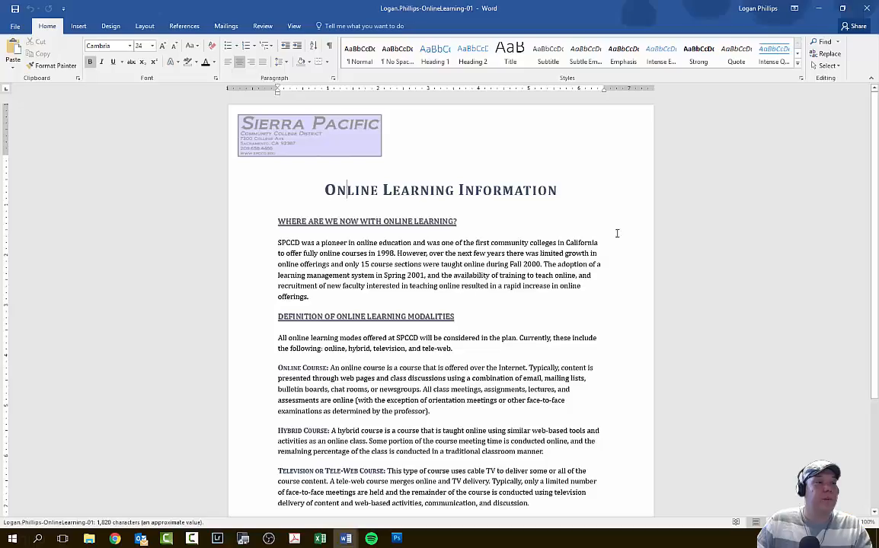
{"action": "left_click", "coordinate": [14, 26]}
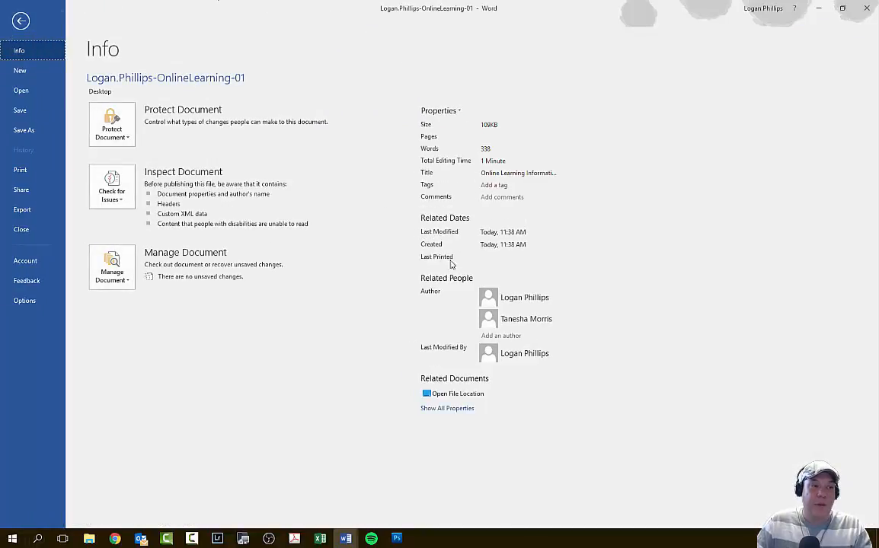
{"action": "left_click", "coordinate": [448, 409]}
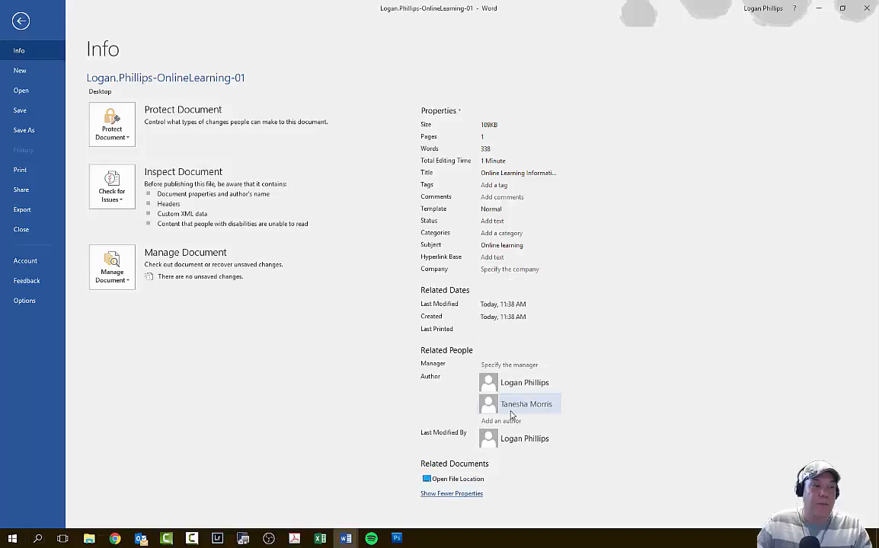
{"action": "mouse_move", "coordinate": [506, 388]}
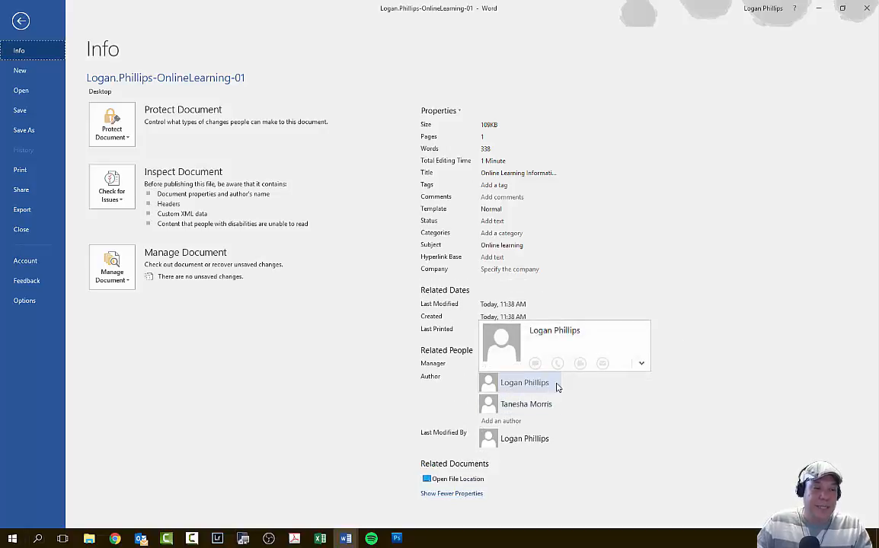
{"action": "left_click", "coordinate": [641, 364]}
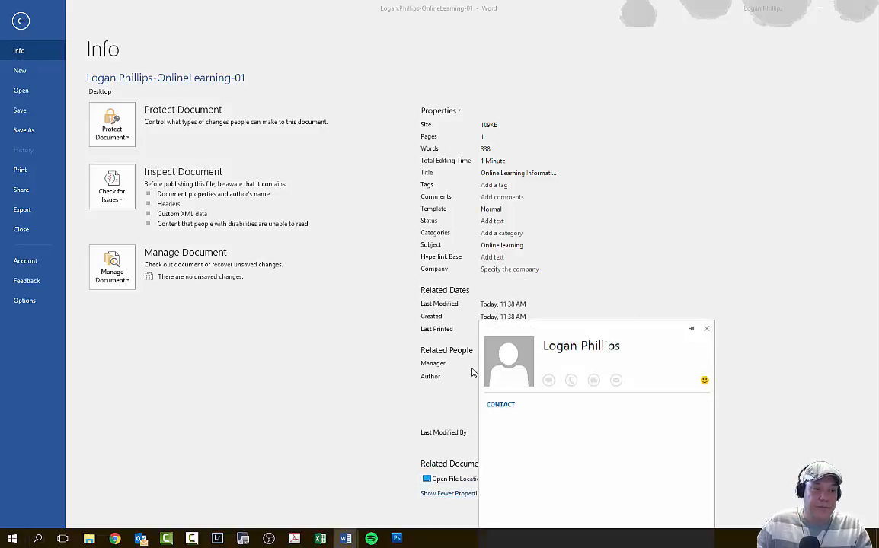
{"action": "left_click", "coordinate": [708, 329]}
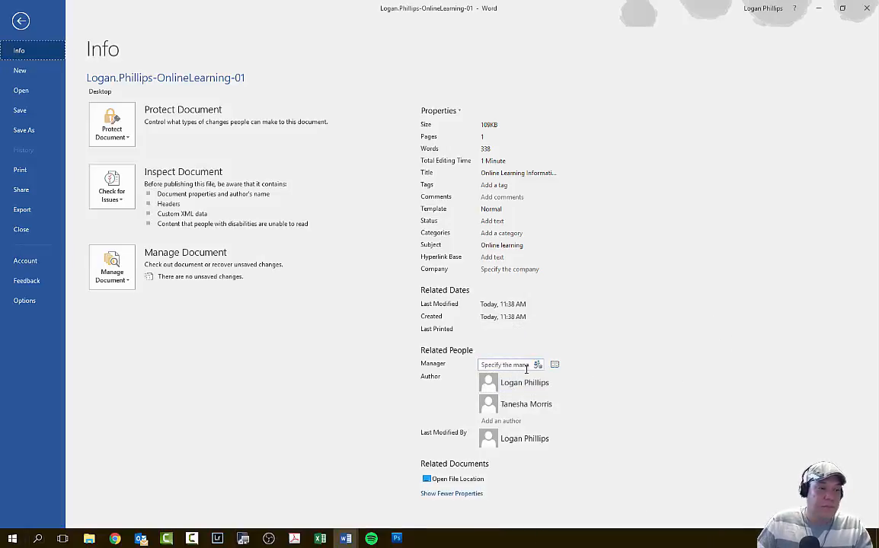
- Remove the first listed person from the document's Author property, keeping only the author required by the instructions
{"action": "mouse_move", "coordinate": [546, 390]}
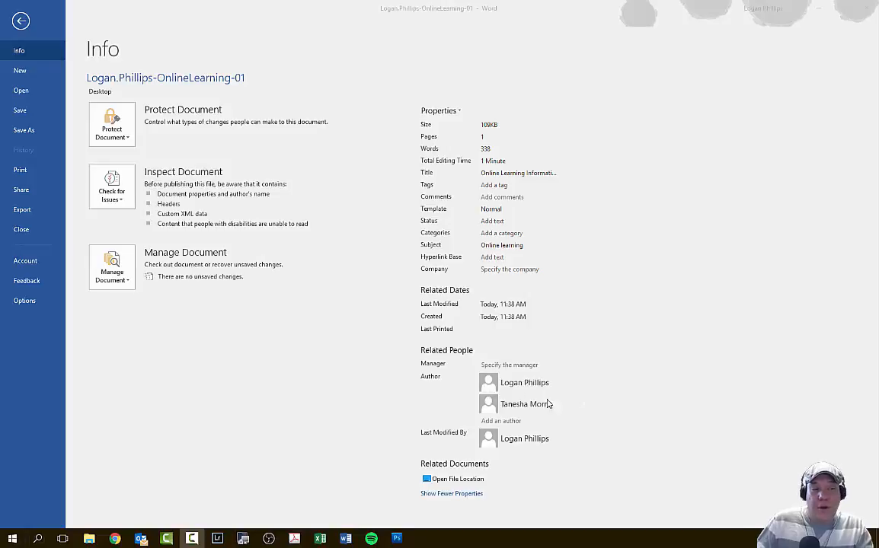
{"action": "left_click", "coordinate": [520, 379]}
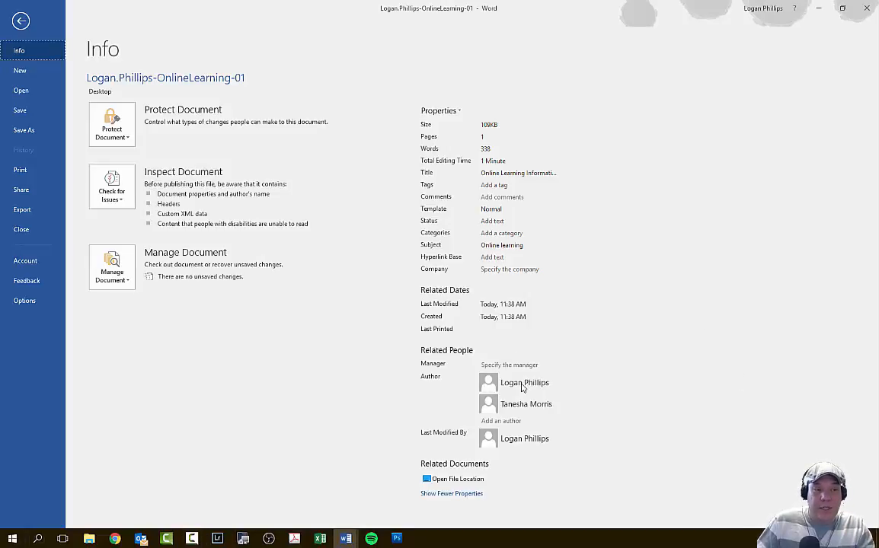
{"action": "right_click", "coordinate": [514, 385]}
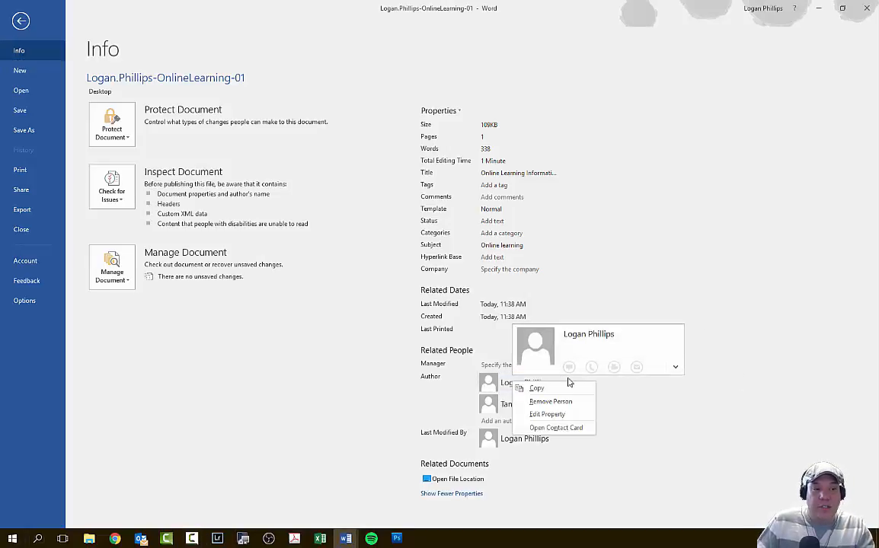
{"action": "left_click", "coordinate": [575, 402]}
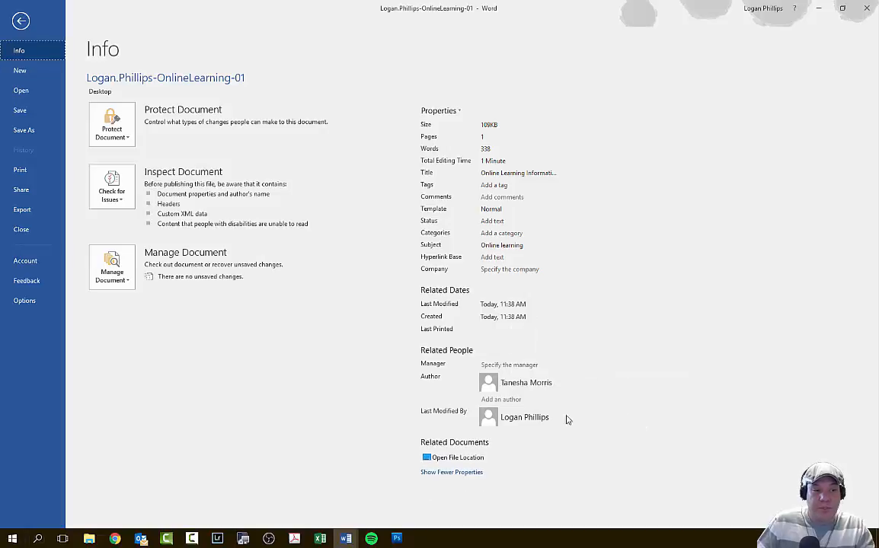
{"action": "left_click", "coordinate": [646, 293]}
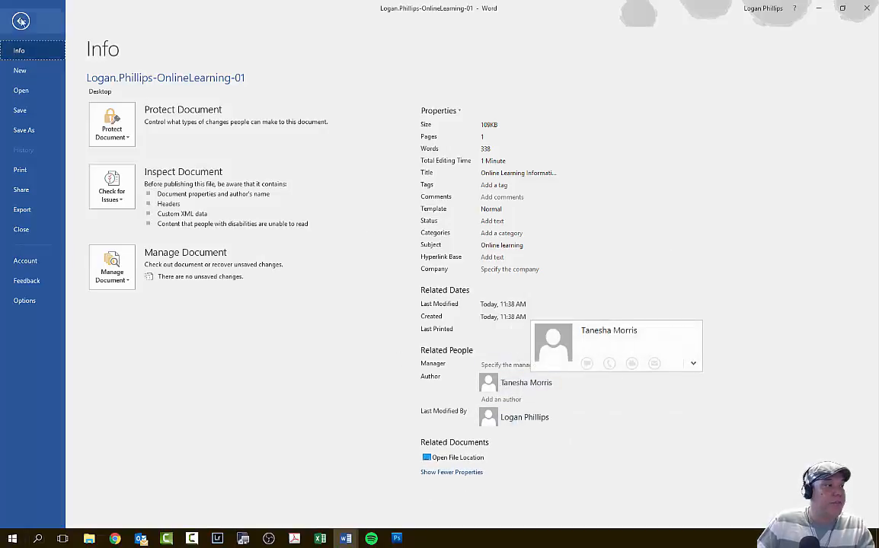
- Save and close the document, and switch back to the SIMnet grading results in Chrome
{"action": "left_click", "coordinate": [30, 112]}
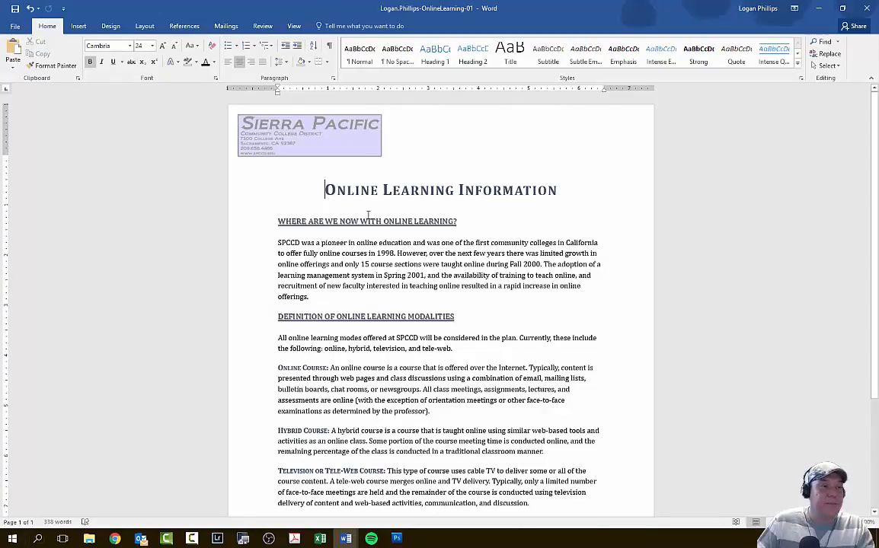
{"action": "left_click", "coordinate": [866, 8]}
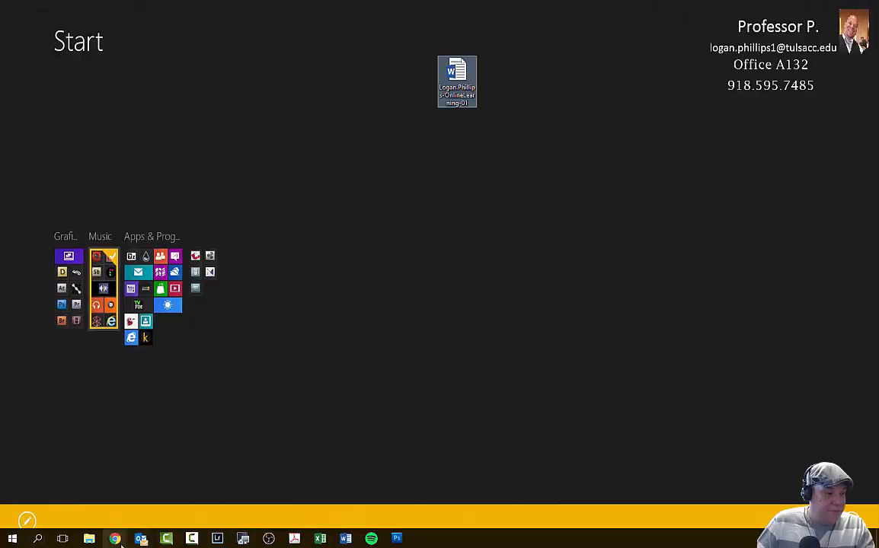
{"action": "mouse_move", "coordinate": [118, 541]}
{"action": "left_click", "coordinate": [170, 490]}
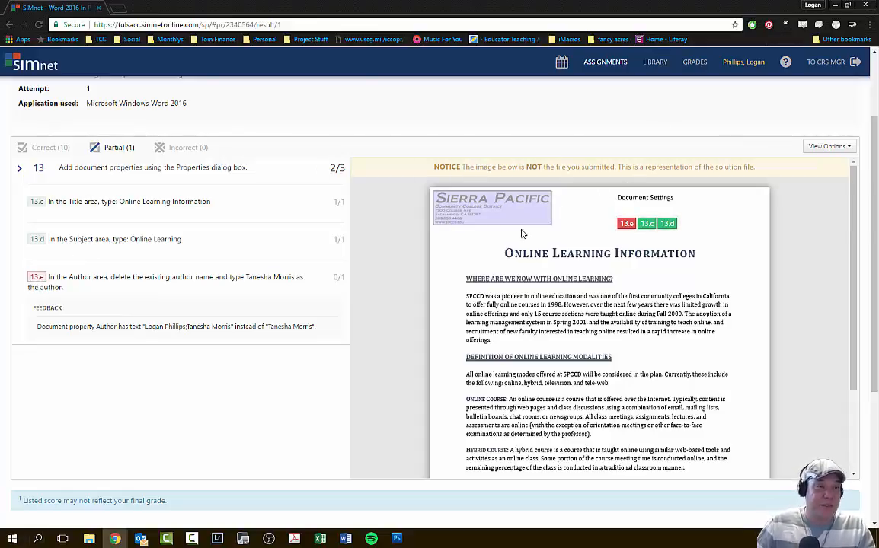
- Review the first attempt's score and item 13 feedback, and include the correct items in the results again
{"action": "scroll", "coordinate": [164, 290], "scroll_direction": "up", "scroll_amount": 2}
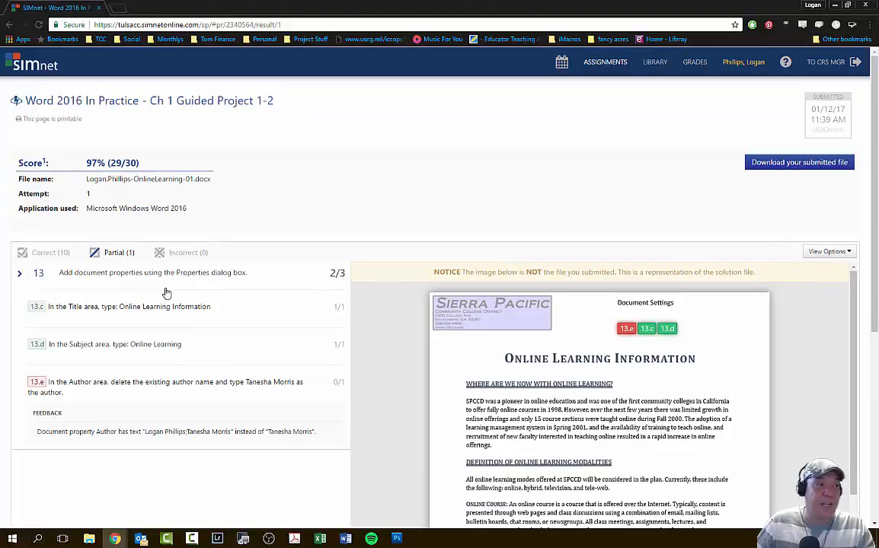
{"action": "scroll", "coordinate": [167, 293], "scroll_direction": "down", "scroll_amount": 5}
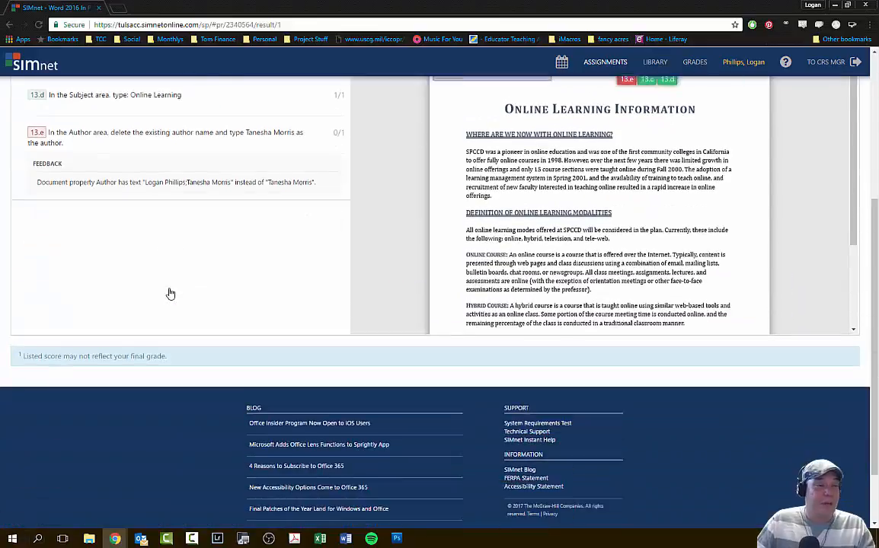
{"action": "scroll", "coordinate": [137, 293], "scroll_direction": "up", "scroll_amount": 5}
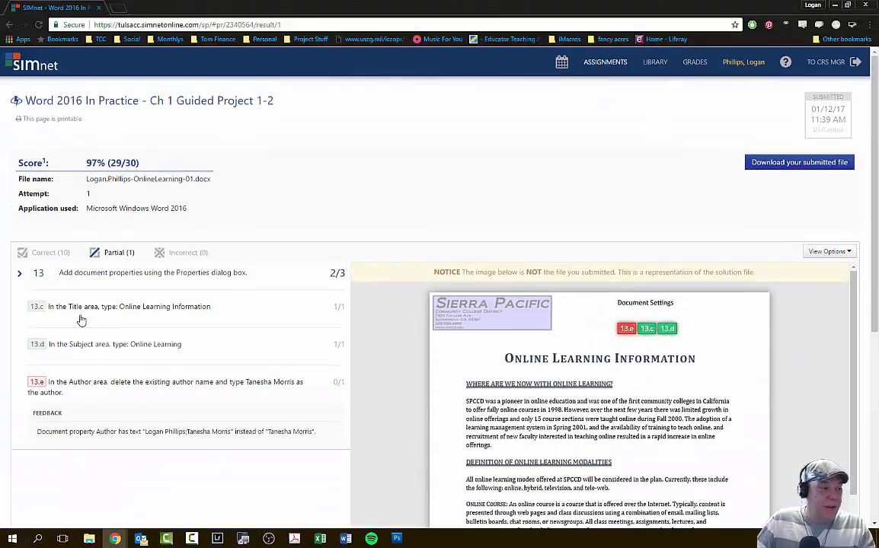
{"action": "left_click", "coordinate": [21, 252]}
{"action": "scroll", "coordinate": [89, 311], "scroll_direction": "down", "scroll_amount": 2}
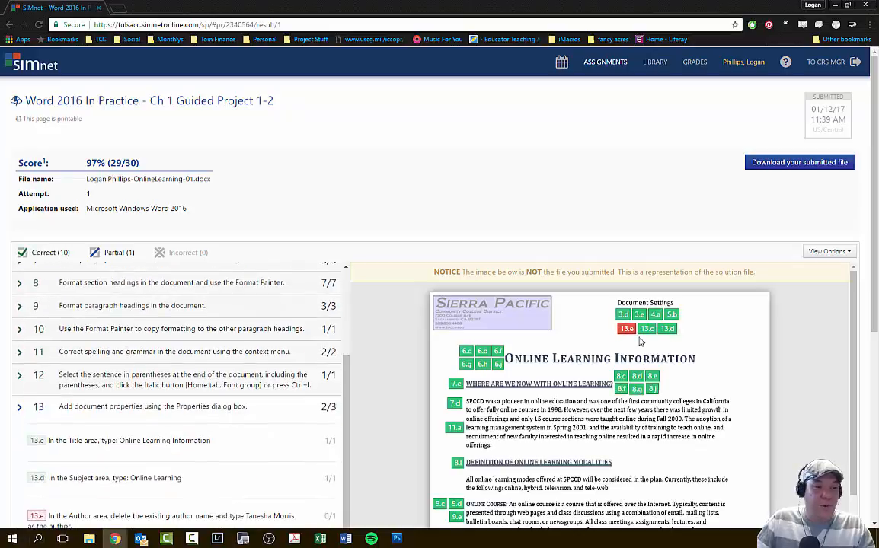
{"action": "scroll", "coordinate": [523, 374], "scroll_direction": "down", "scroll_amount": 2}
{"action": "scroll", "coordinate": [471, 453], "scroll_direction": "down", "scroll_amount": 5}
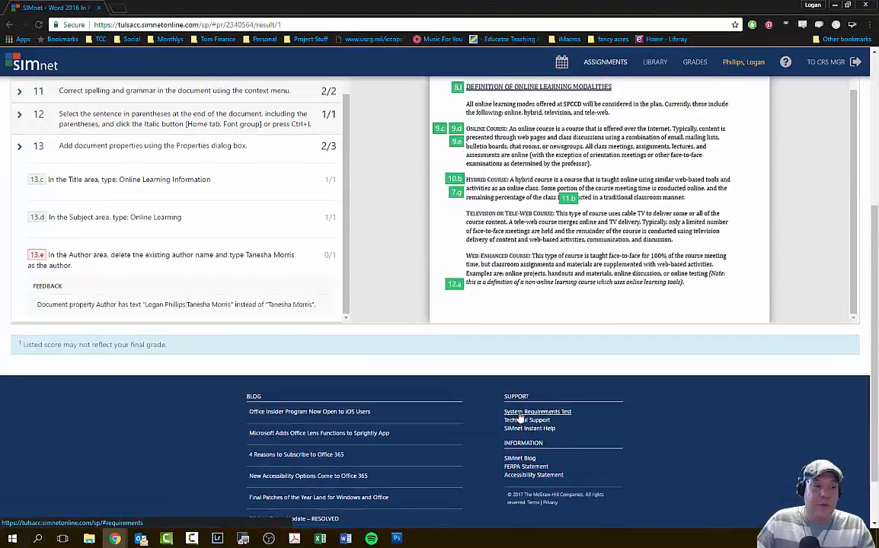
{"action": "scroll", "coordinate": [533, 381], "scroll_direction": "up", "scroll_amount": 8}
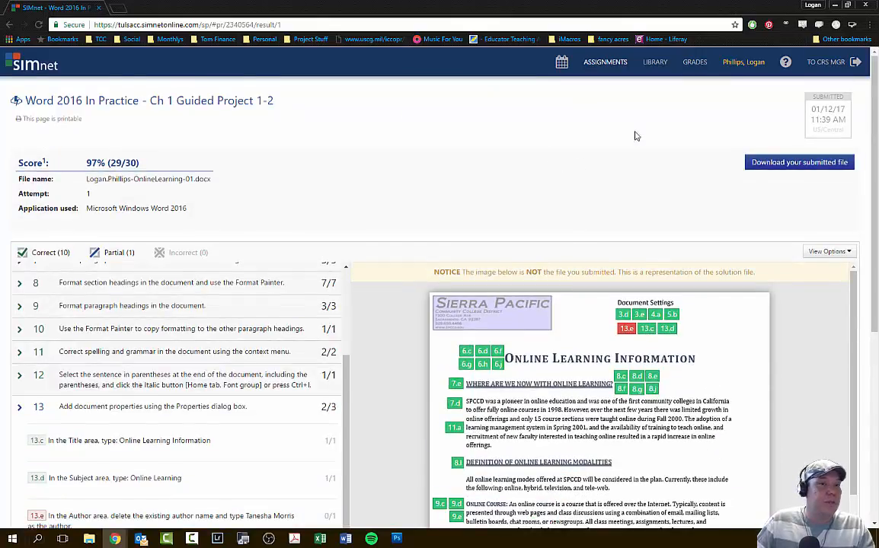
- Return to the Guided Project 1-2 page, upload the corrected OnlineLearning-01 document from the Desktop, and submit it for grading
{"action": "left_click", "coordinate": [217, 101]}
{"action": "scroll", "coordinate": [397, 259], "scroll_direction": "down", "scroll_amount": 1}
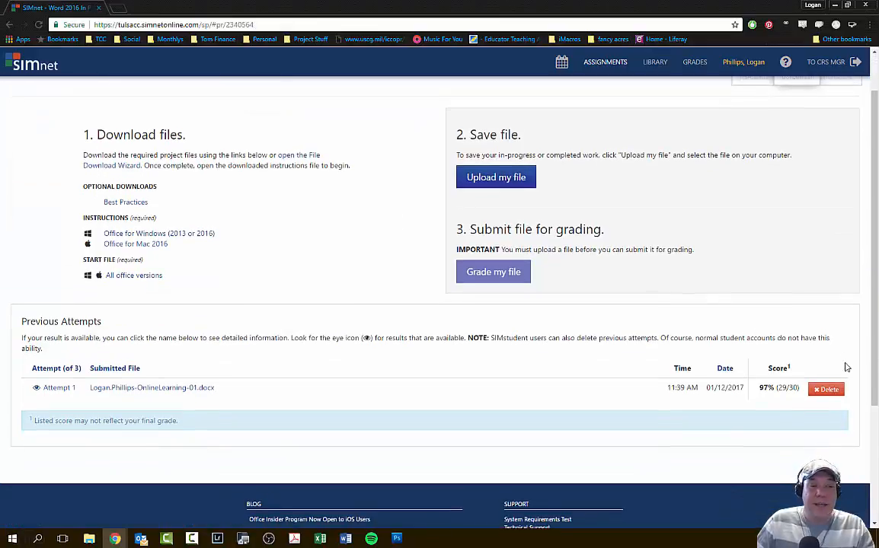
{"action": "left_click", "coordinate": [523, 181]}
{"action": "scroll", "coordinate": [169, 150], "scroll_direction": "down", "scroll_amount": 1}
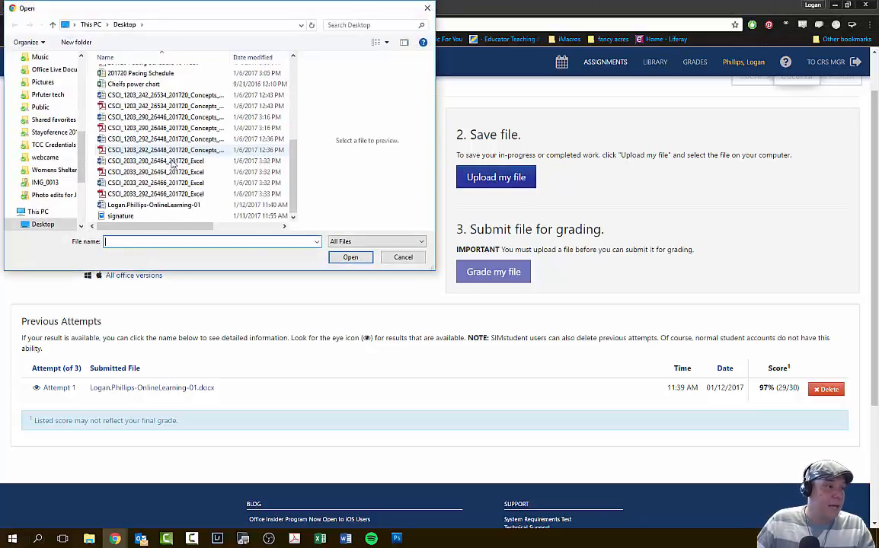
{"action": "left_click", "coordinate": [152, 204]}
{"action": "left_click", "coordinate": [349, 256]}
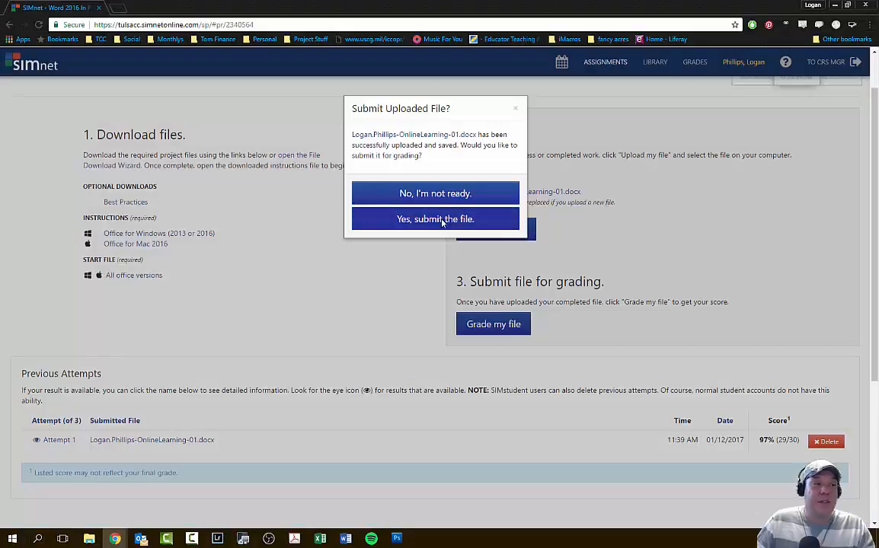
{"action": "left_click", "coordinate": [467, 219]}
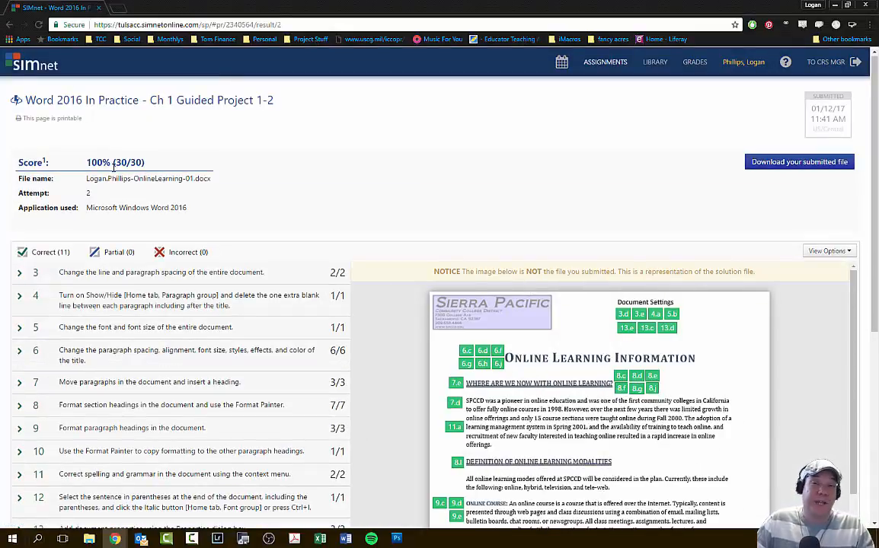
- Review the second attempt's score, the graded items and the marked-up solution document
{"action": "scroll", "coordinate": [255, 287], "scroll_direction": "down", "scroll_amount": 3}
{"action": "scroll", "coordinate": [255, 287], "scroll_direction": "up", "scroll_amount": 3}
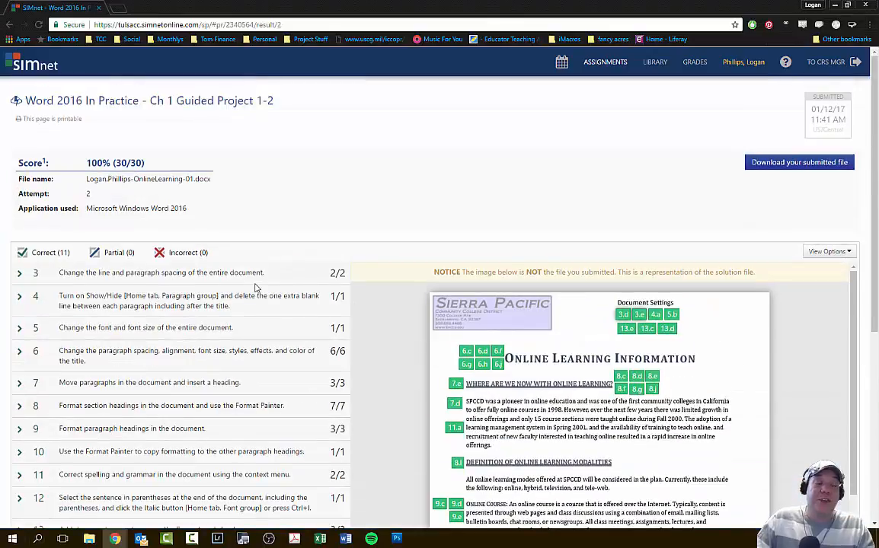
{"action": "scroll", "coordinate": [229, 297], "scroll_direction": "down", "scroll_amount": 2}
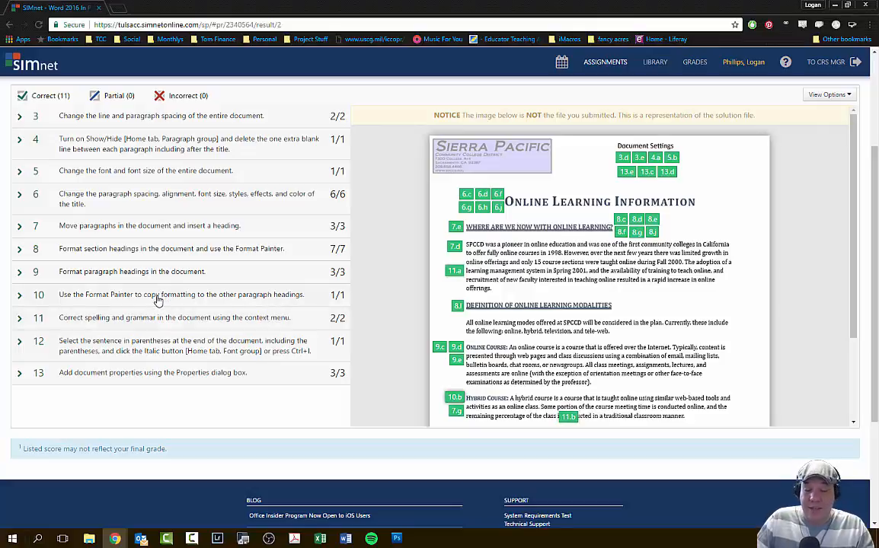
{"action": "scroll", "coordinate": [280, 276], "scroll_direction": "up", "scroll_amount": 2}
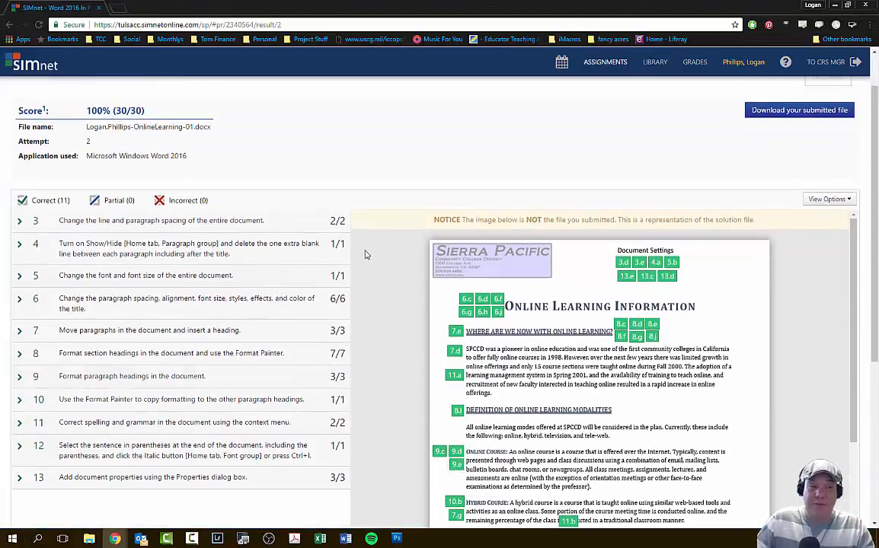
{"action": "scroll", "coordinate": [408, 245], "scroll_direction": "down", "scroll_amount": 2}
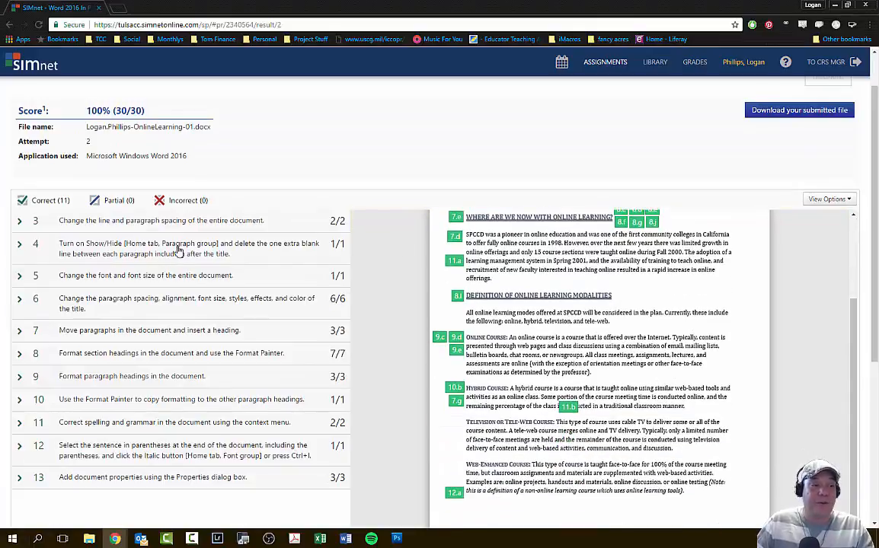
{"action": "scroll", "coordinate": [245, 271], "scroll_direction": "down", "scroll_amount": 3}
{"action": "scroll", "coordinate": [236, 275], "scroll_direction": "up", "scroll_amount": 4}
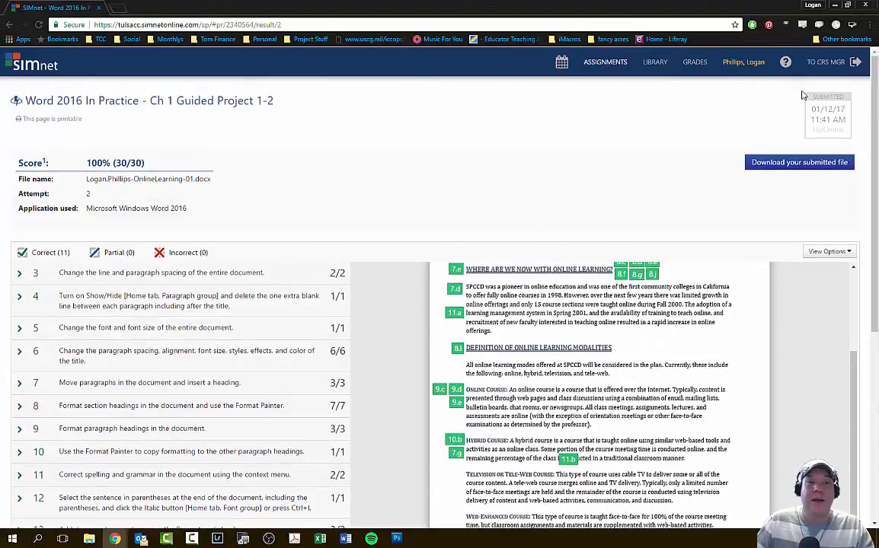
- Go back to the Guided Project 1-2 page and review the list of previous attempts
{"action": "left_click", "coordinate": [190, 100]}
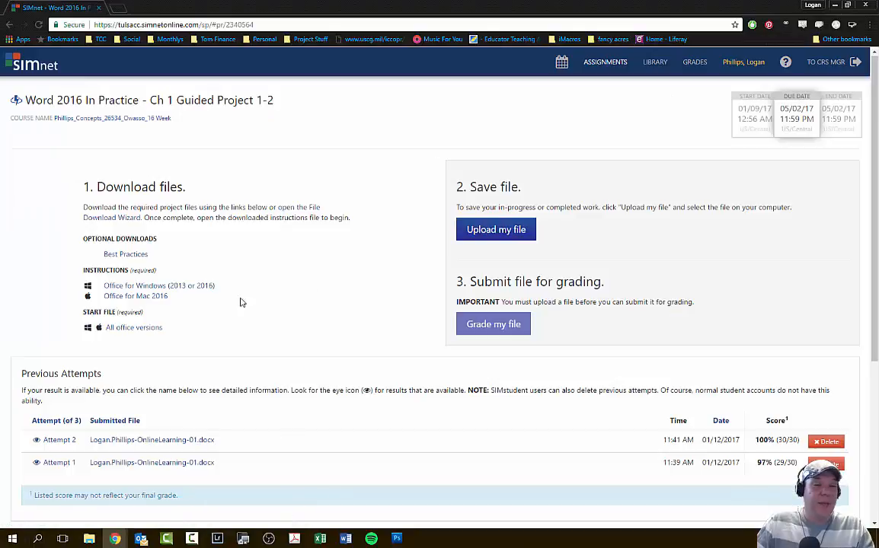
{"action": "scroll", "coordinate": [406, 280], "scroll_direction": "down", "scroll_amount": 1}
{"action": "scroll", "coordinate": [406, 280], "scroll_direction": "down", "scroll_amount": 2}
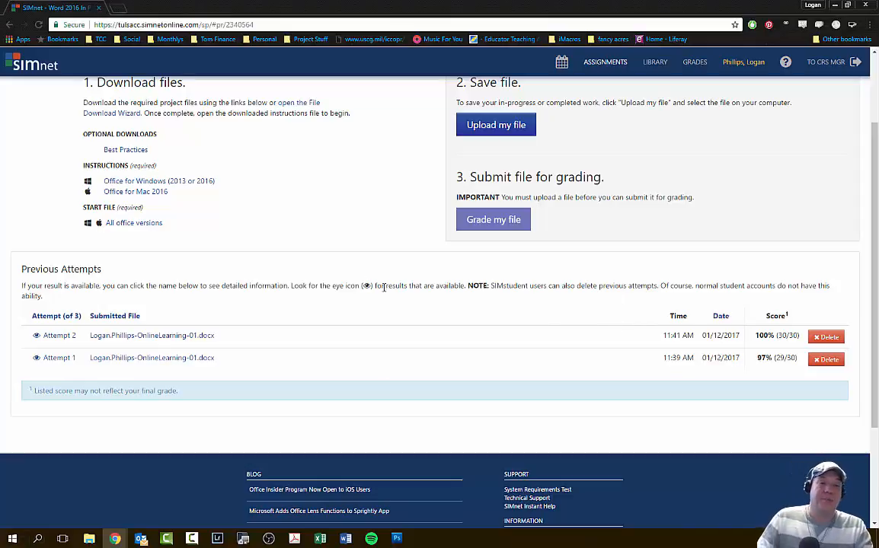
{"action": "scroll", "coordinate": [273, 224], "scroll_direction": "down", "scroll_amount": 2}
{"action": "scroll", "coordinate": [265, 303], "scroll_direction": "up", "scroll_amount": 3}
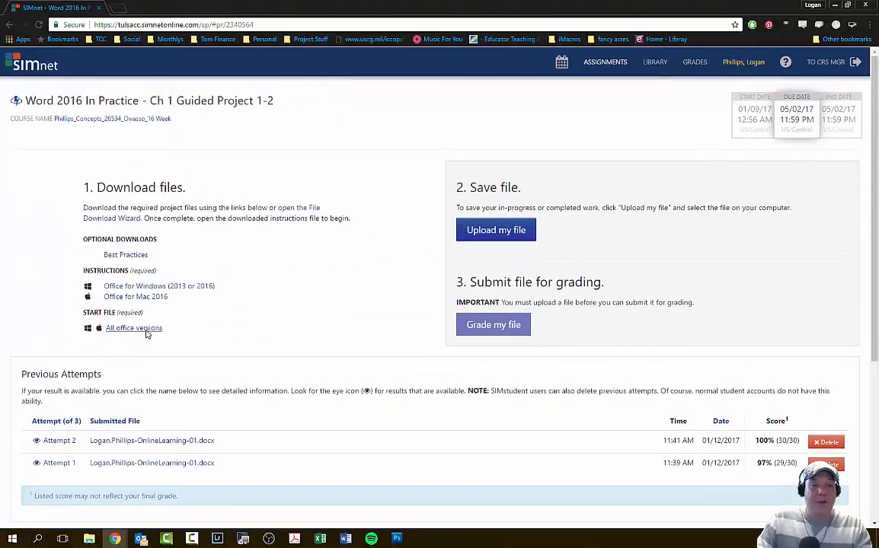
- Delete the Attempt 1 result from the previous attempts on the Guided Project 1-2 page and confirm the deletion
{"action": "scroll", "coordinate": [147, 332], "scroll_direction": "down", "scroll_amount": 3}
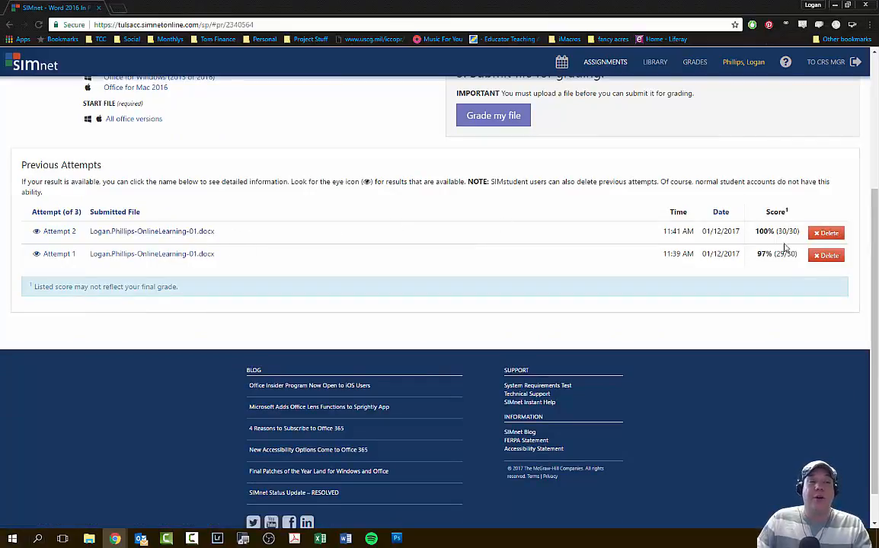
{"action": "left_click", "coordinate": [828, 256]}
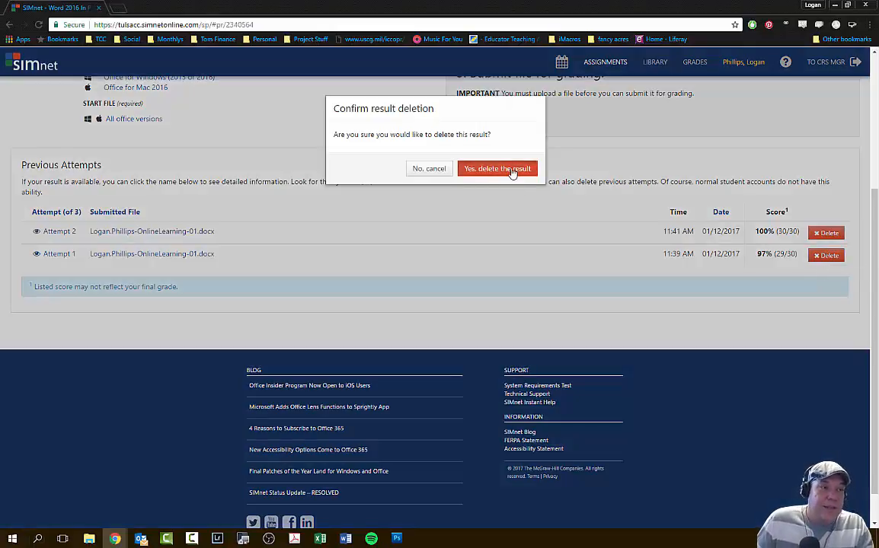
{"action": "left_click", "coordinate": [487, 167]}
{"action": "scroll", "coordinate": [527, 261], "scroll_direction": "up", "scroll_amount": 1}
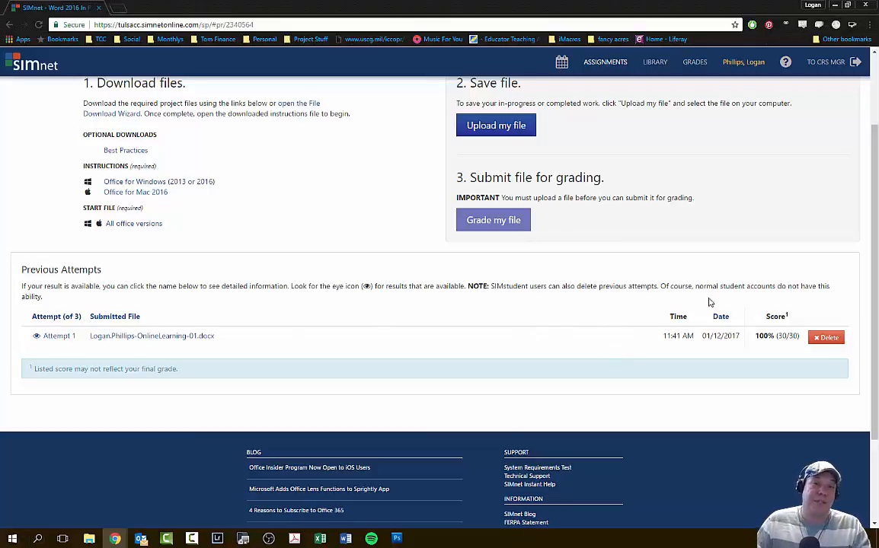
{"action": "scroll", "coordinate": [713, 298], "scroll_direction": "up", "scroll_amount": 1}
{"action": "scroll", "coordinate": [216, 356], "scroll_direction": "down", "scroll_amount": 1}
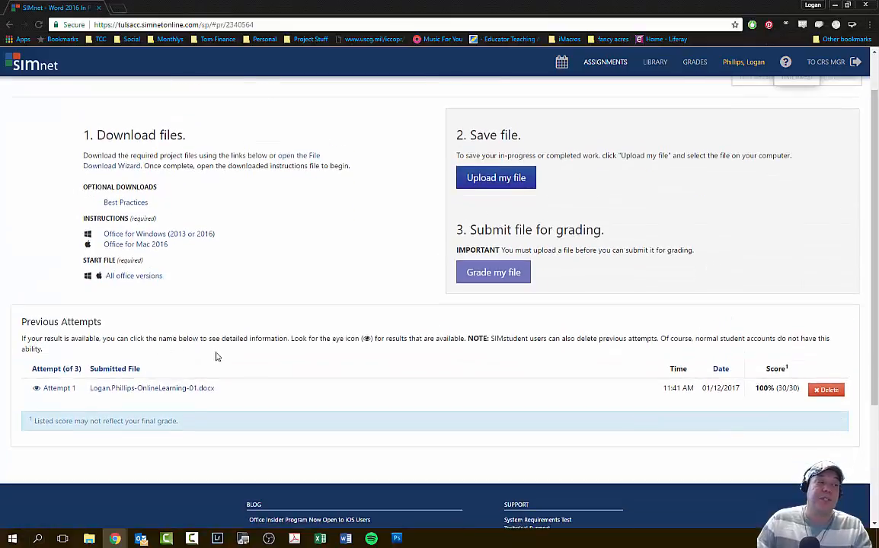
{"action": "scroll", "coordinate": [394, 356], "scroll_direction": "up", "scroll_amount": 1}
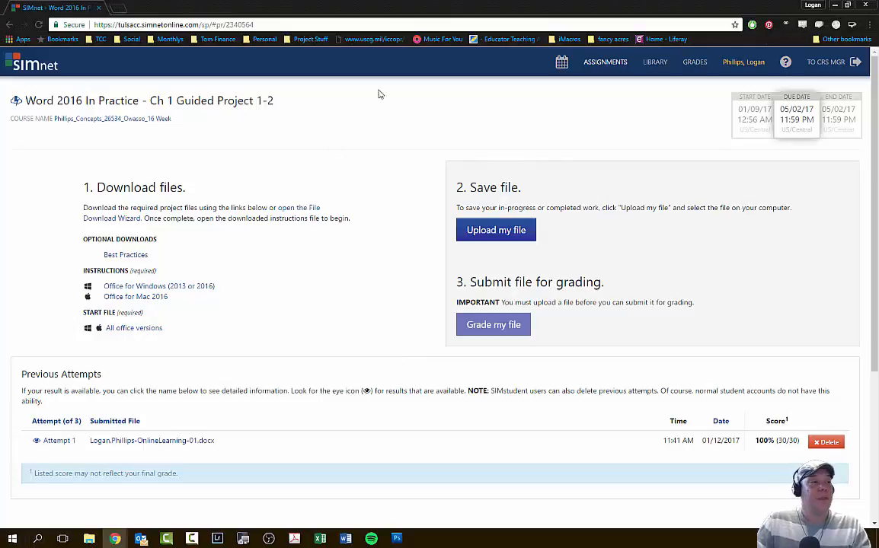
- Open the course gradebook and look through its list of lessons, chapters, projects and quizzes
{"action": "left_click", "coordinate": [694, 65]}
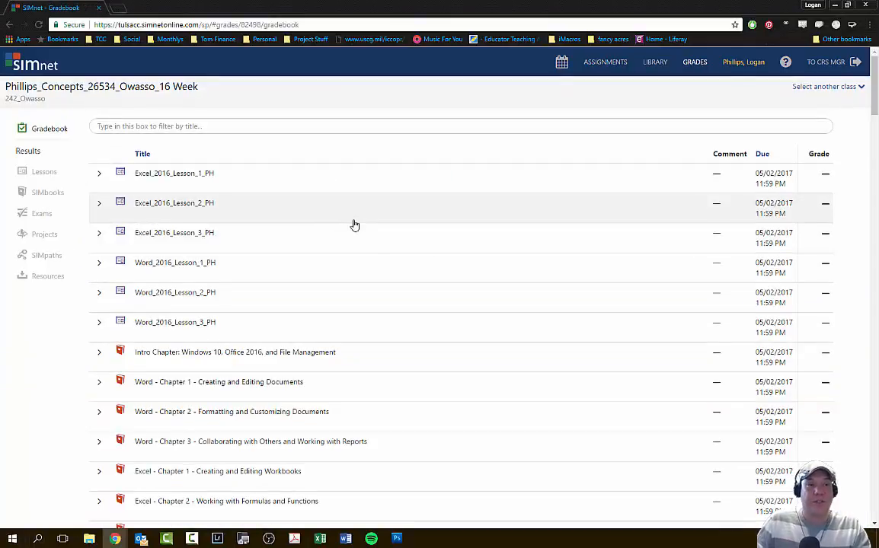
{"action": "scroll", "coordinate": [292, 274], "scroll_direction": "down", "scroll_amount": 15}
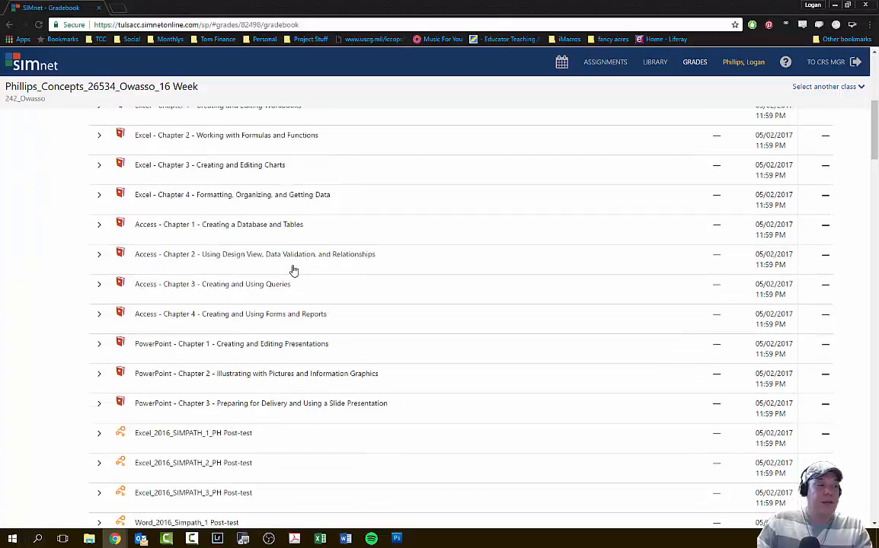
{"action": "scroll", "coordinate": [296, 273], "scroll_direction": "down", "scroll_amount": 10}
{"action": "scroll", "coordinate": [298, 271], "scroll_direction": "up", "scroll_amount": 8}
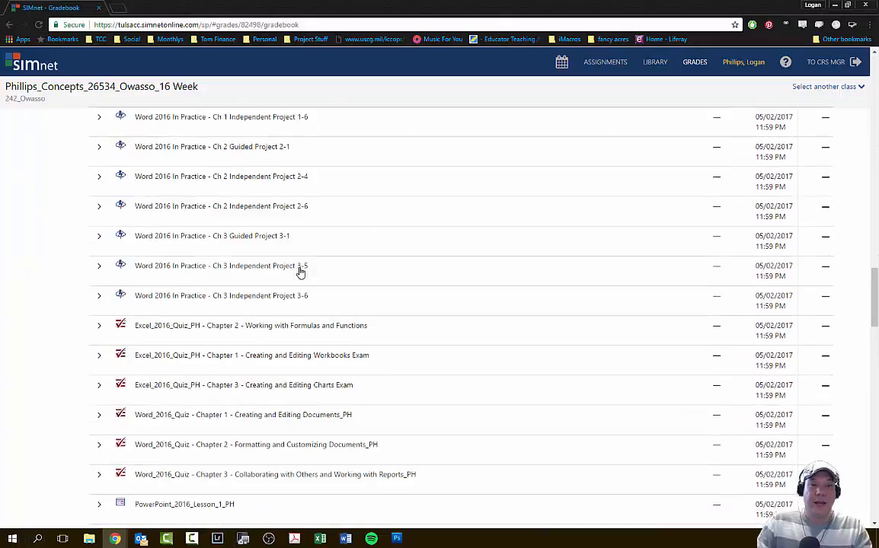
{"action": "scroll", "coordinate": [68, 329], "scroll_direction": "down", "scroll_amount": 1}
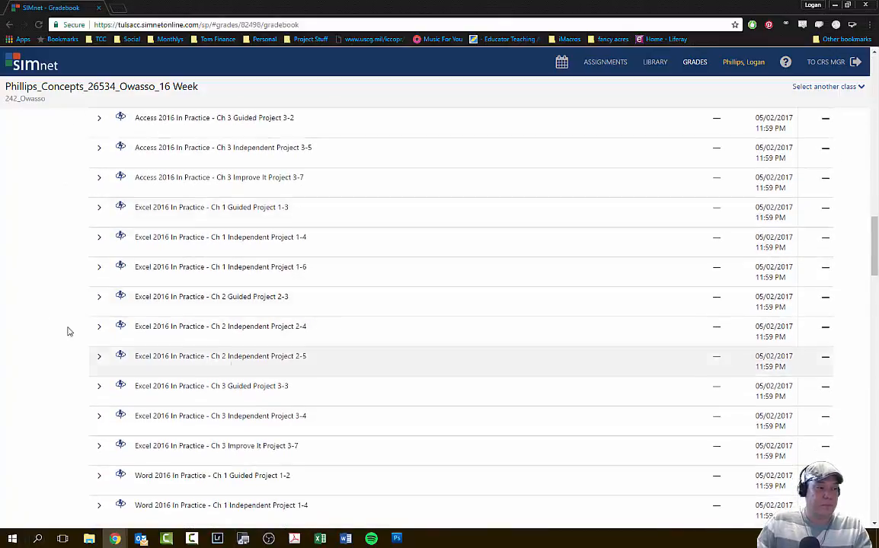
{"action": "scroll", "coordinate": [86, 307], "scroll_direction": "up", "scroll_amount": 12}
{"action": "scroll", "coordinate": [86, 306], "scroll_direction": "up", "scroll_amount": 3}
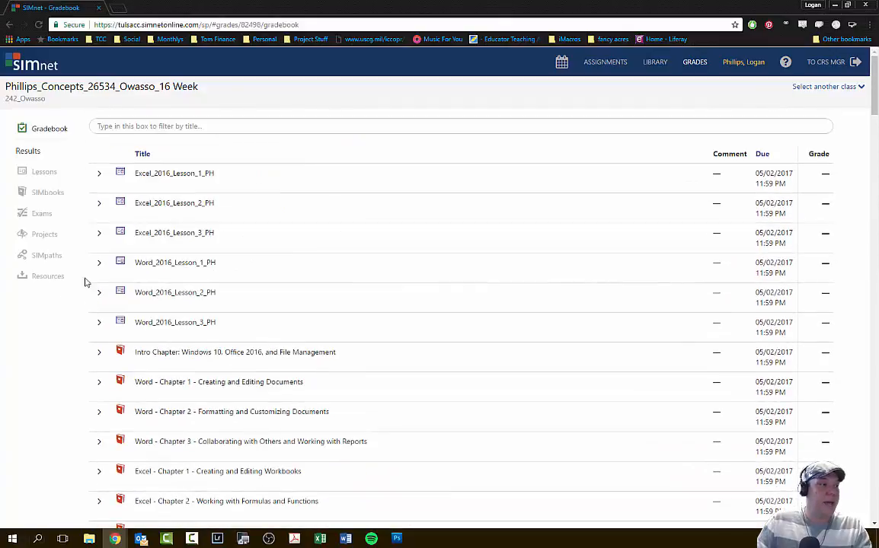
- Show only the project results in the grades and review the detailed result of the Word Guided Project 1-2 attempt
{"action": "left_click", "coordinate": [40, 235]}
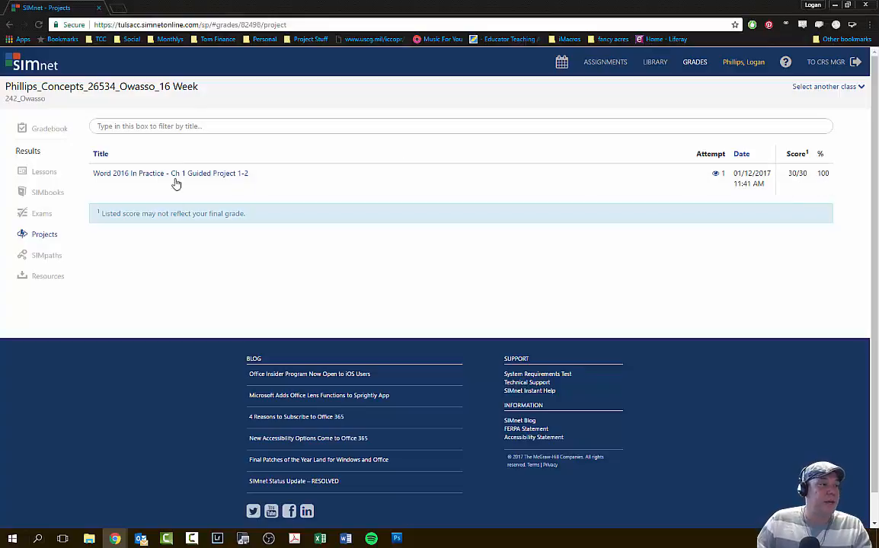
{"action": "left_click", "coordinate": [716, 176]}
{"action": "scroll", "coordinate": [202, 312], "scroll_direction": "down", "scroll_amount": 8}
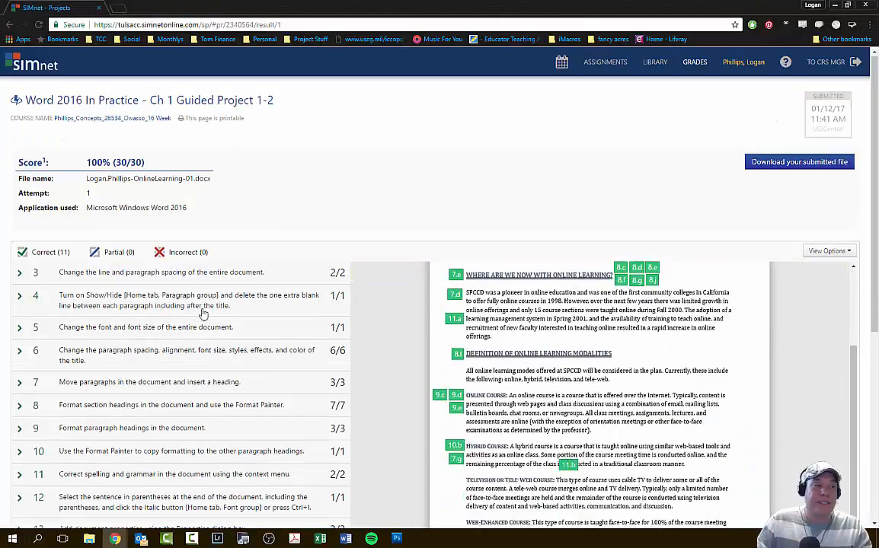
{"action": "scroll", "coordinate": [209, 335], "scroll_direction": "up", "scroll_amount": 6}
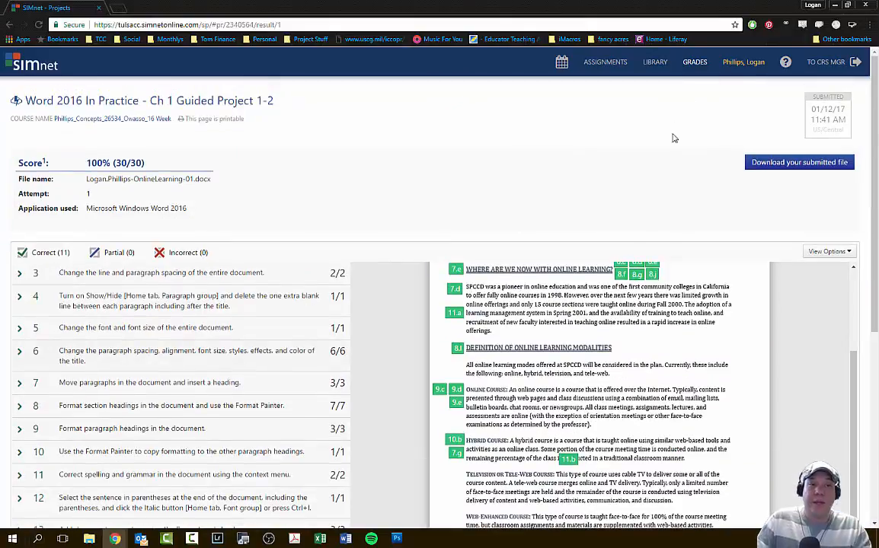